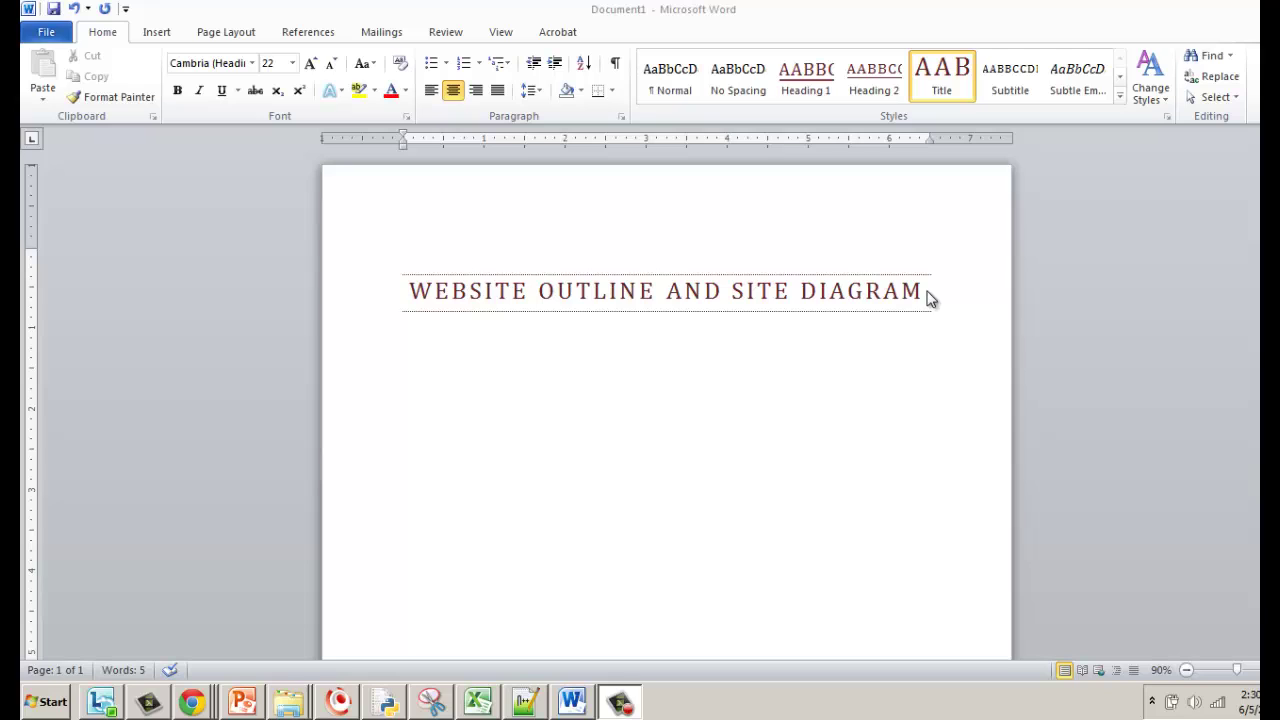
Start a new empty paragraph after the 'WEBSITE OUTLINE AND SITE DIAGRAM' title
click(920, 298)
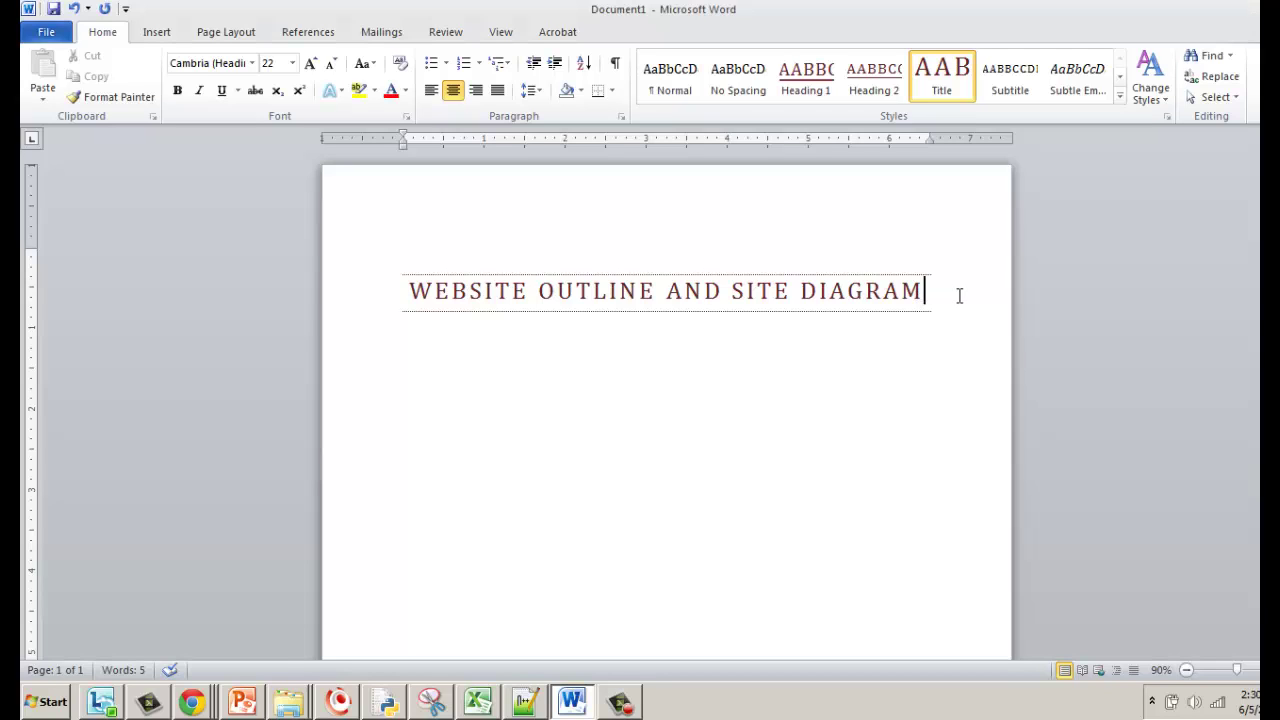
key(Return)
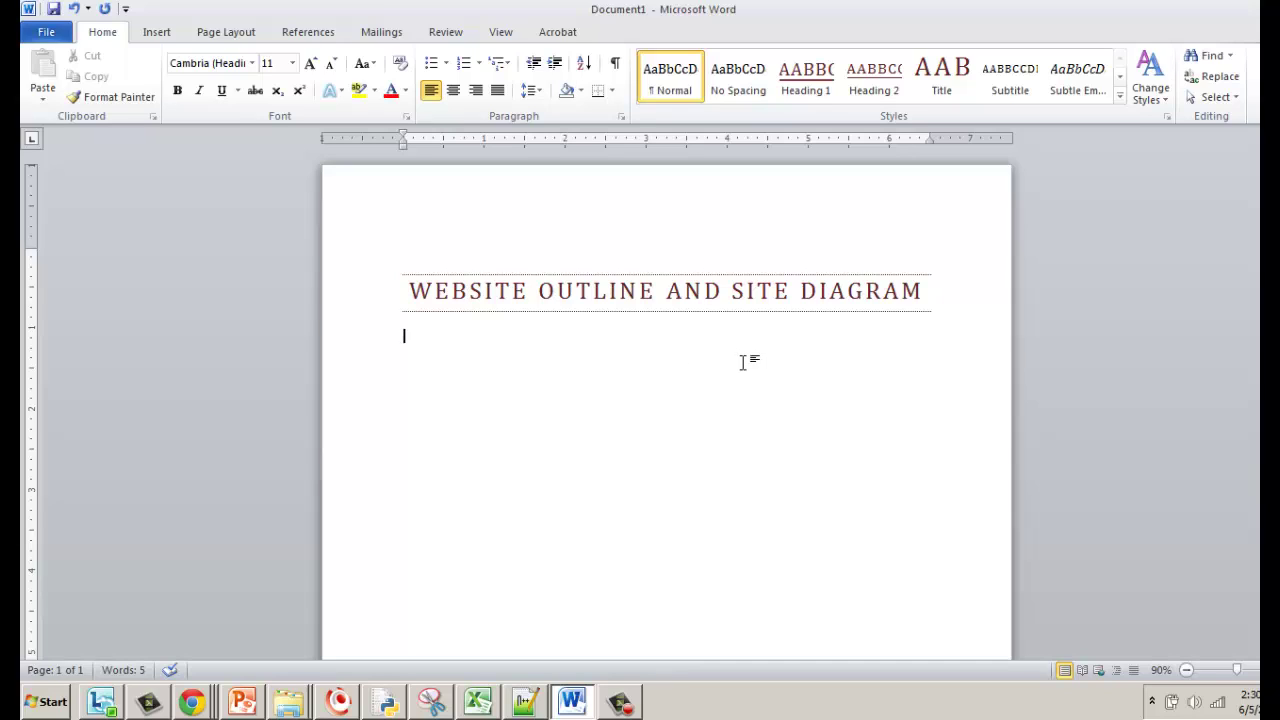
Add a 'Website Outline' heading in Heading 1 style with a new line beneath it
text(Webs)
key(BackSpace)
key(BackSpace)
text(bsite Outline)
click(831, 92)
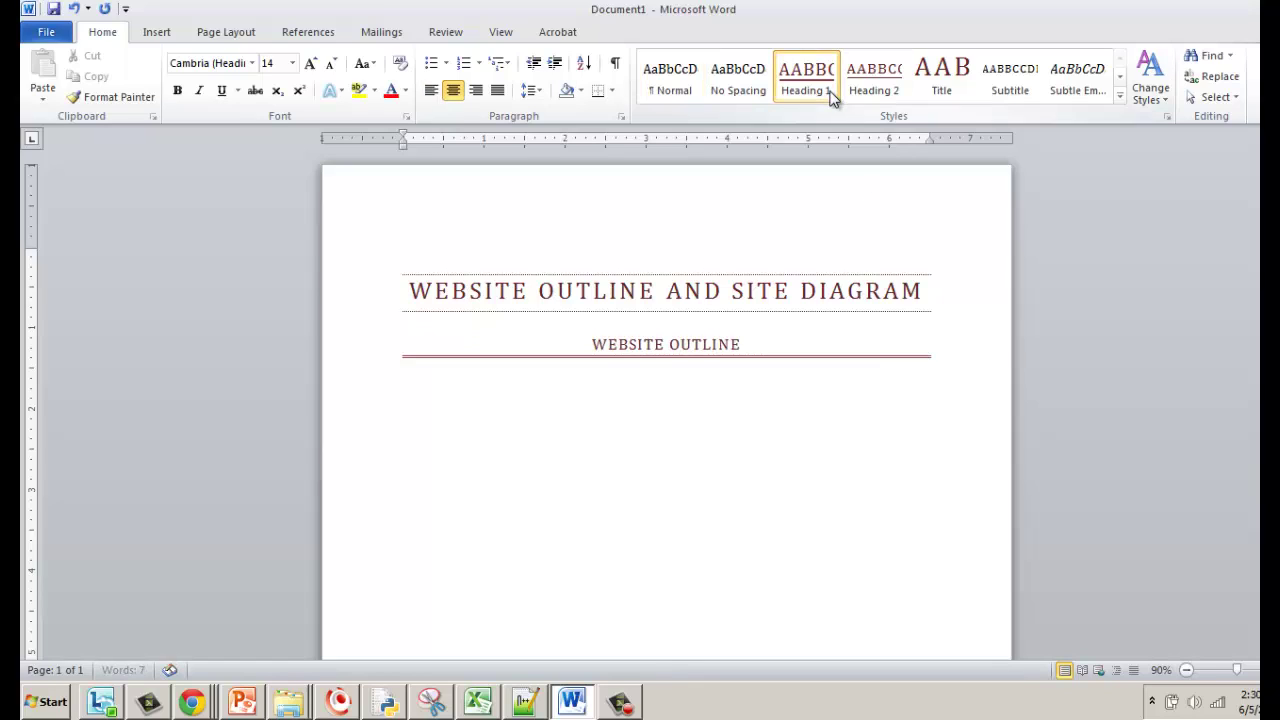
key(Return)
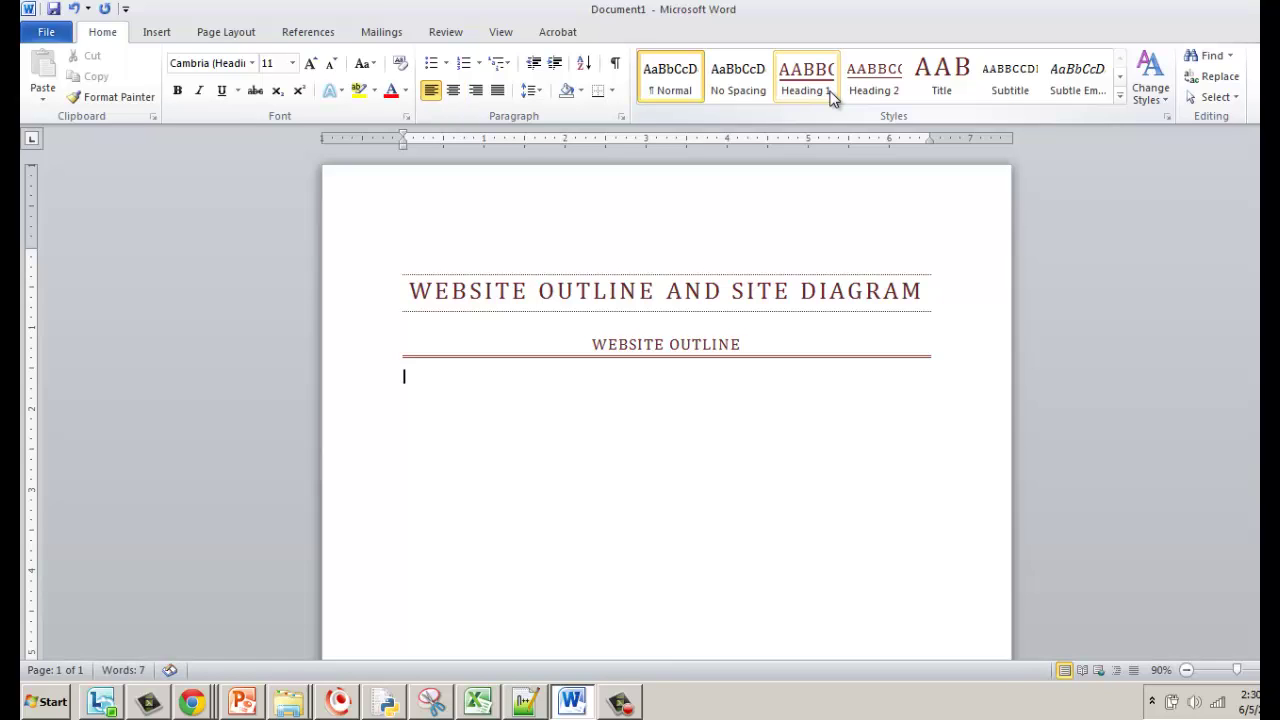
Start a numbered multilevel list on the new line
click(506, 66)
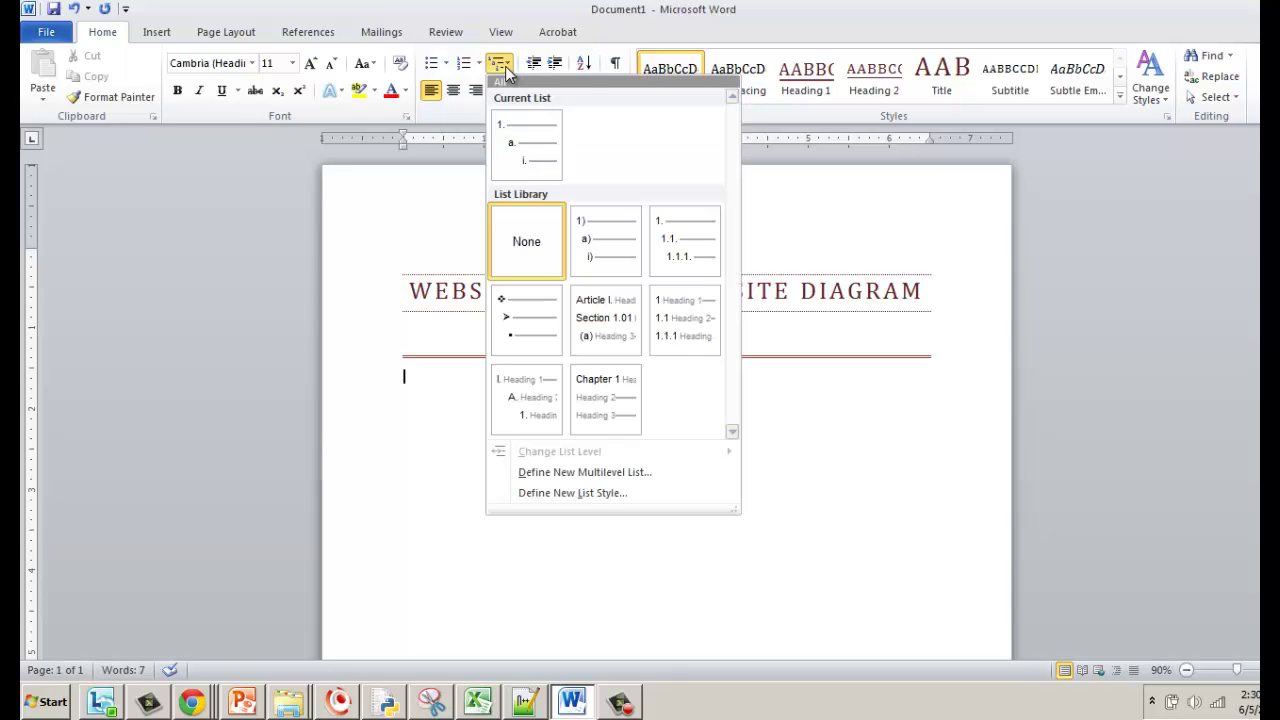
mouse_move(524, 138)
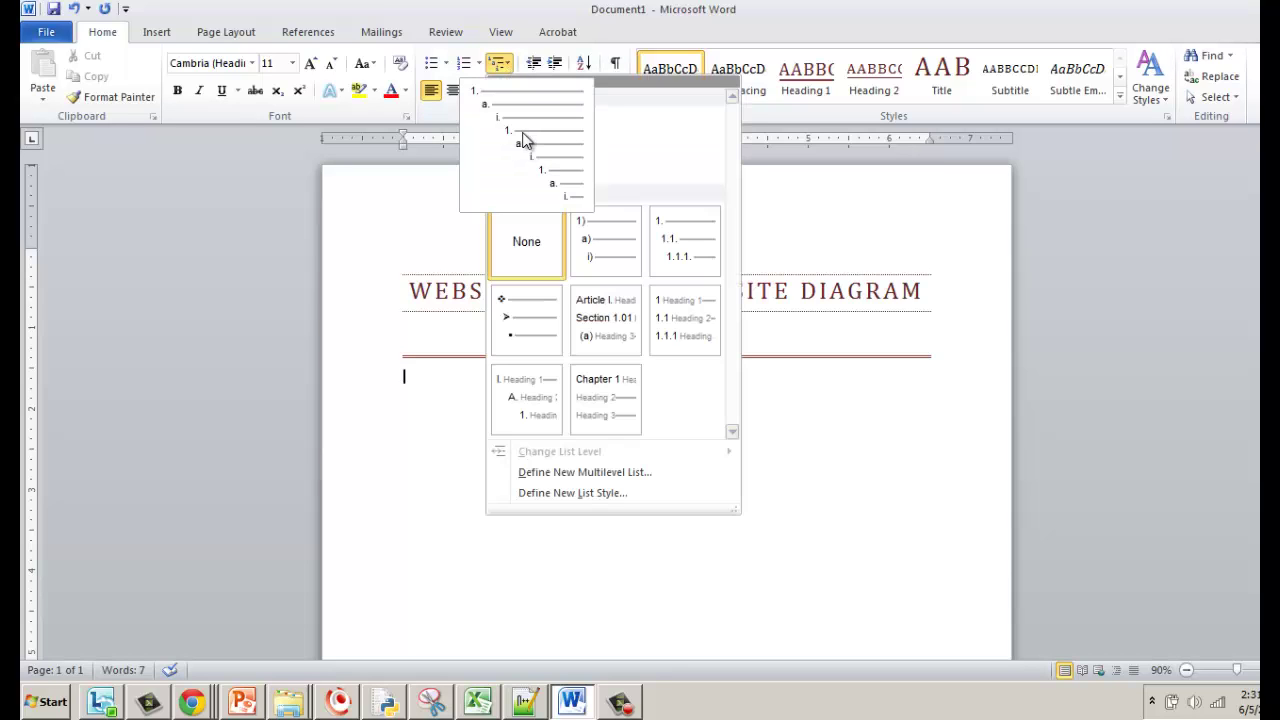
click(524, 134)
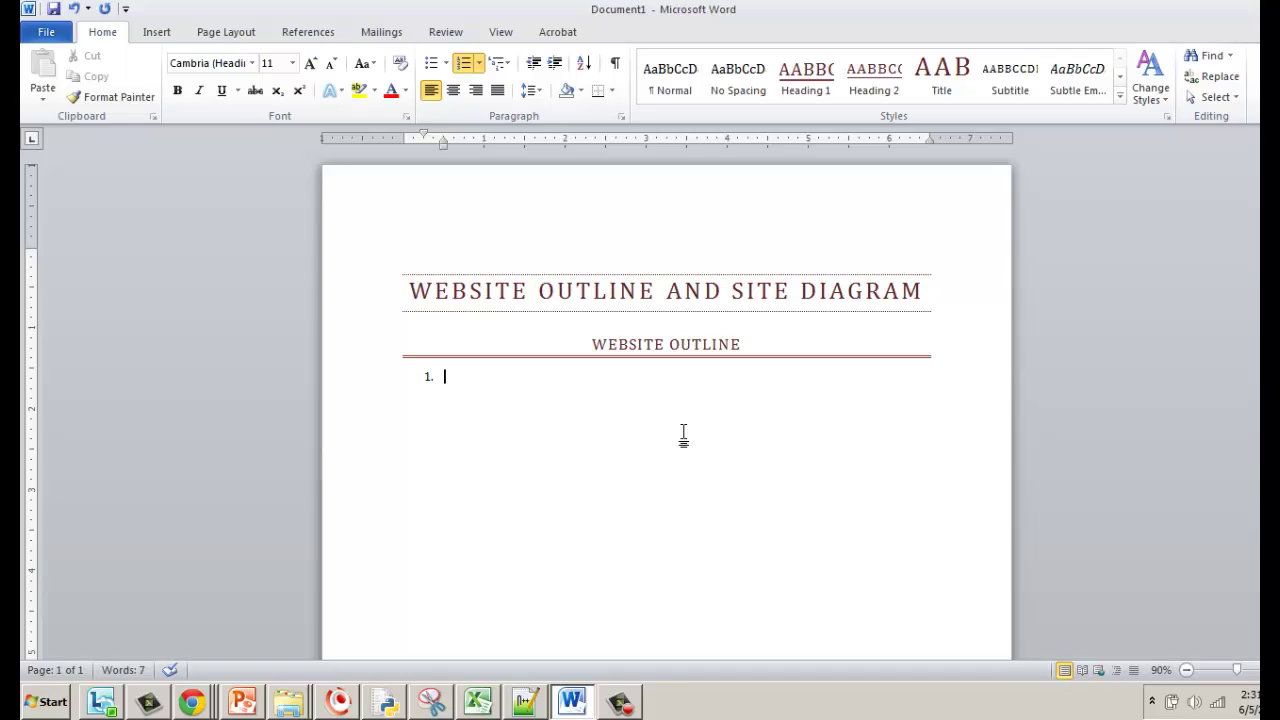
Enter 'Home' as the first list item and indent a sub-item beneath it
text(Home)
scroll(666, 410, up, 3)
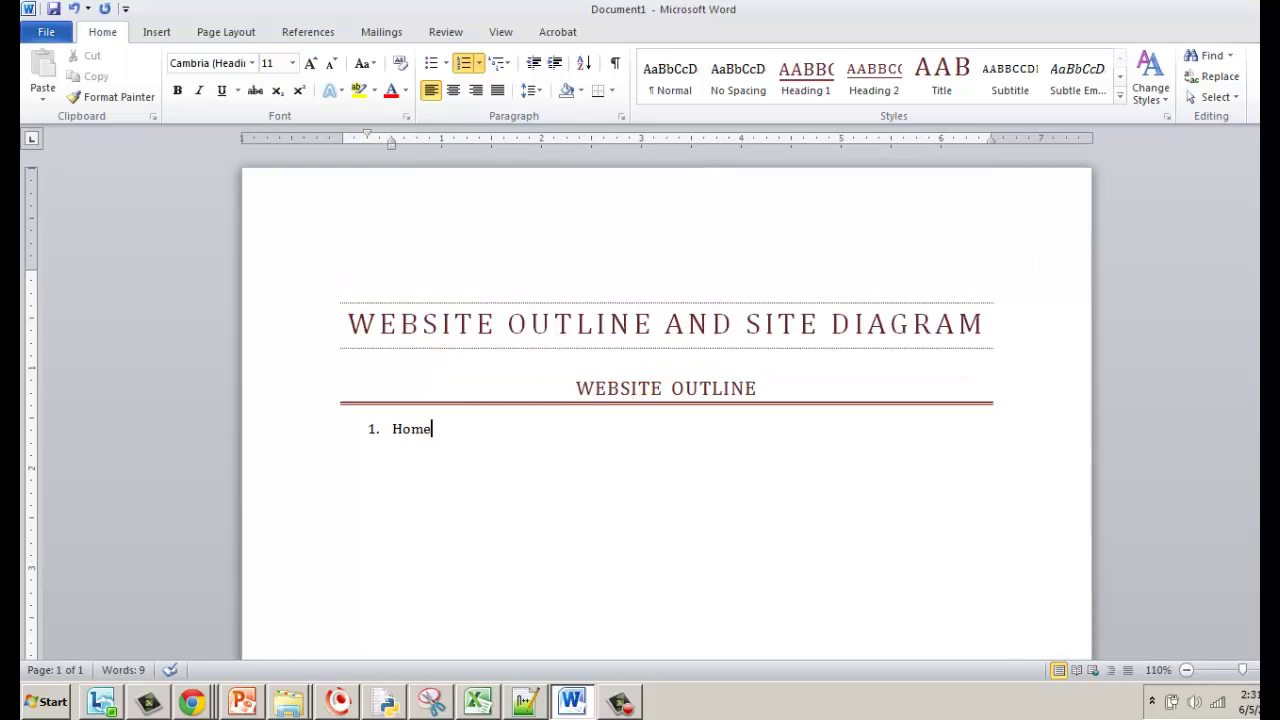
key(Return)
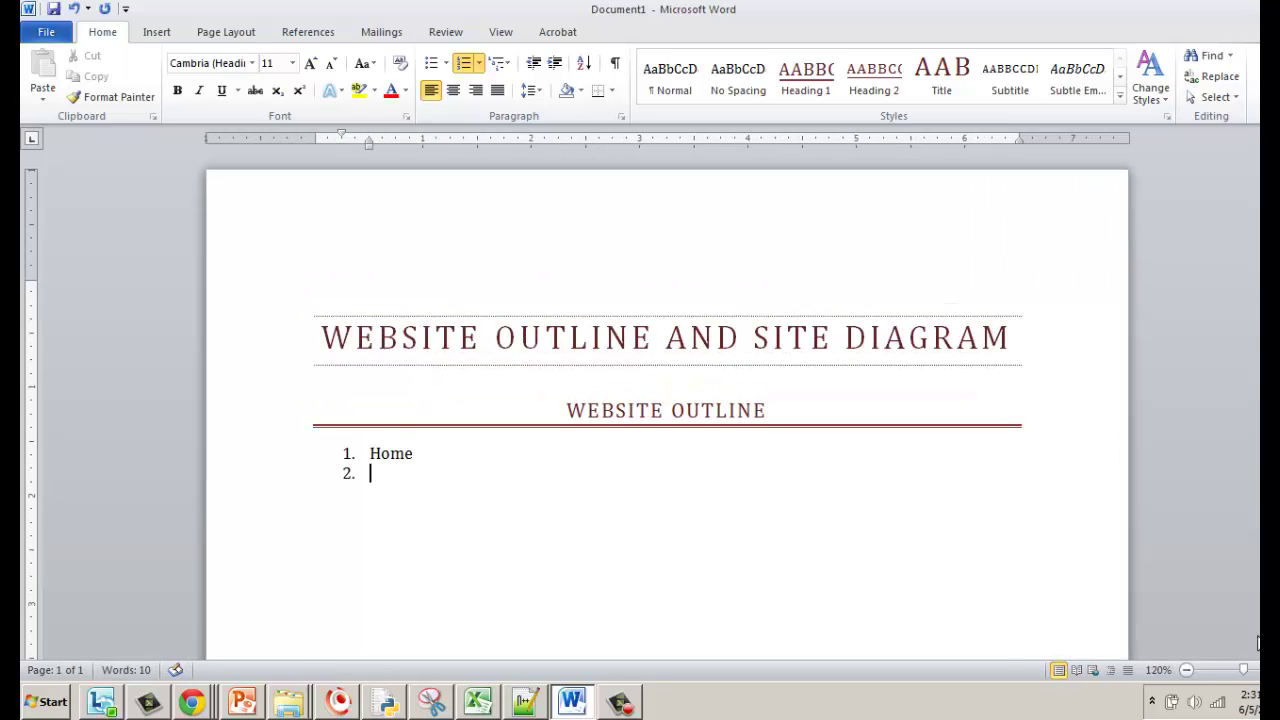
key(Tab)
Add sub-items 'Welcome' and 'Preview of what's on the site', then return to top level
text(WE)
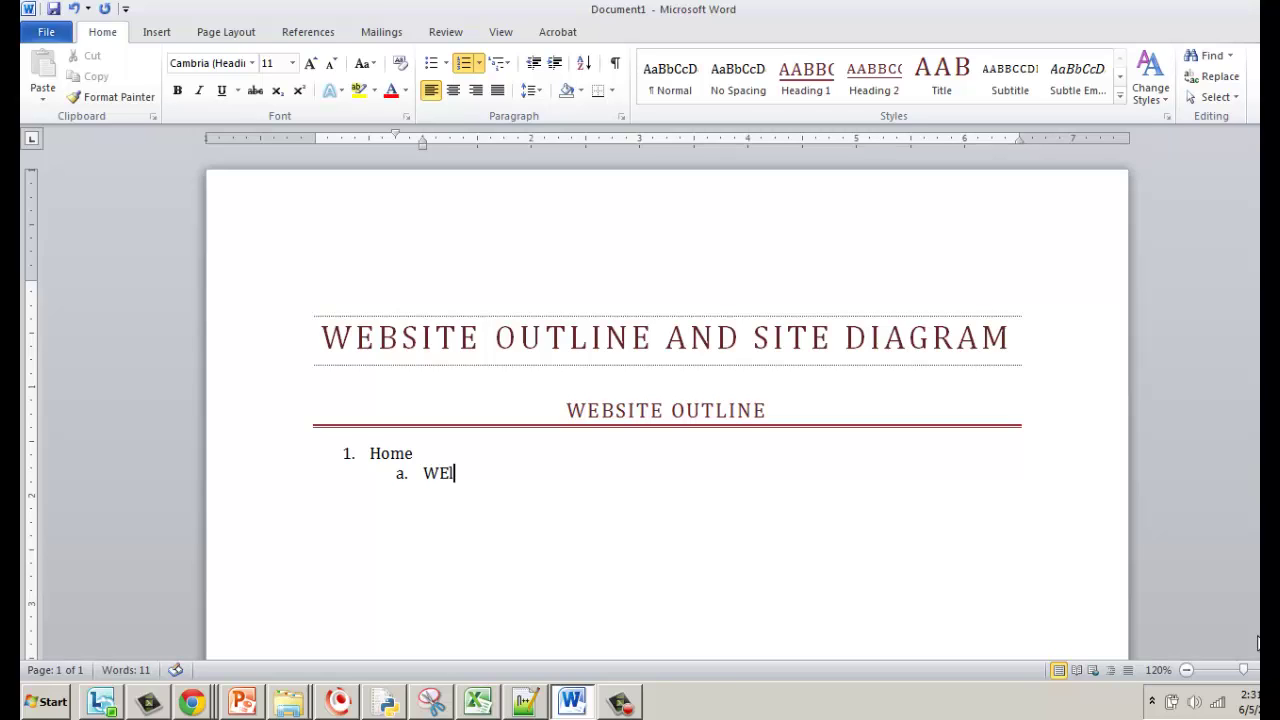
key(BackSpace)
text(elcome)
key(Return)
text(Preview)
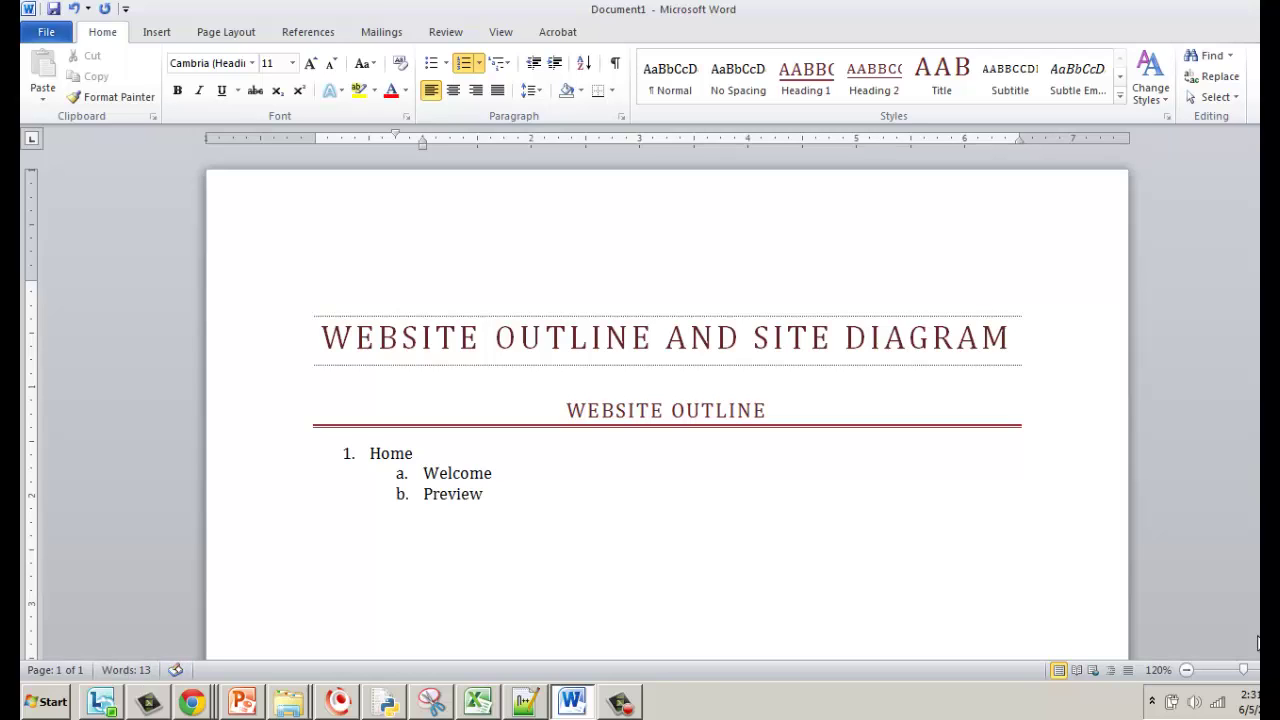
text( of what's on the sit)
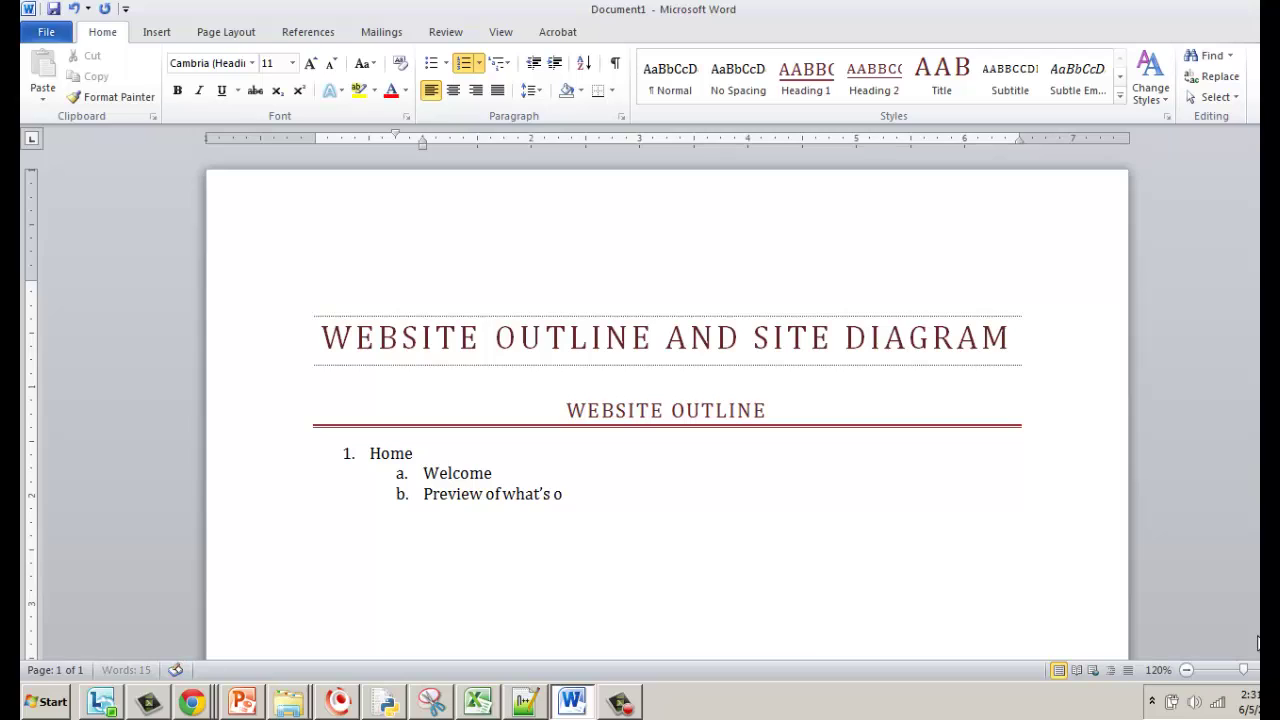
text(e site)
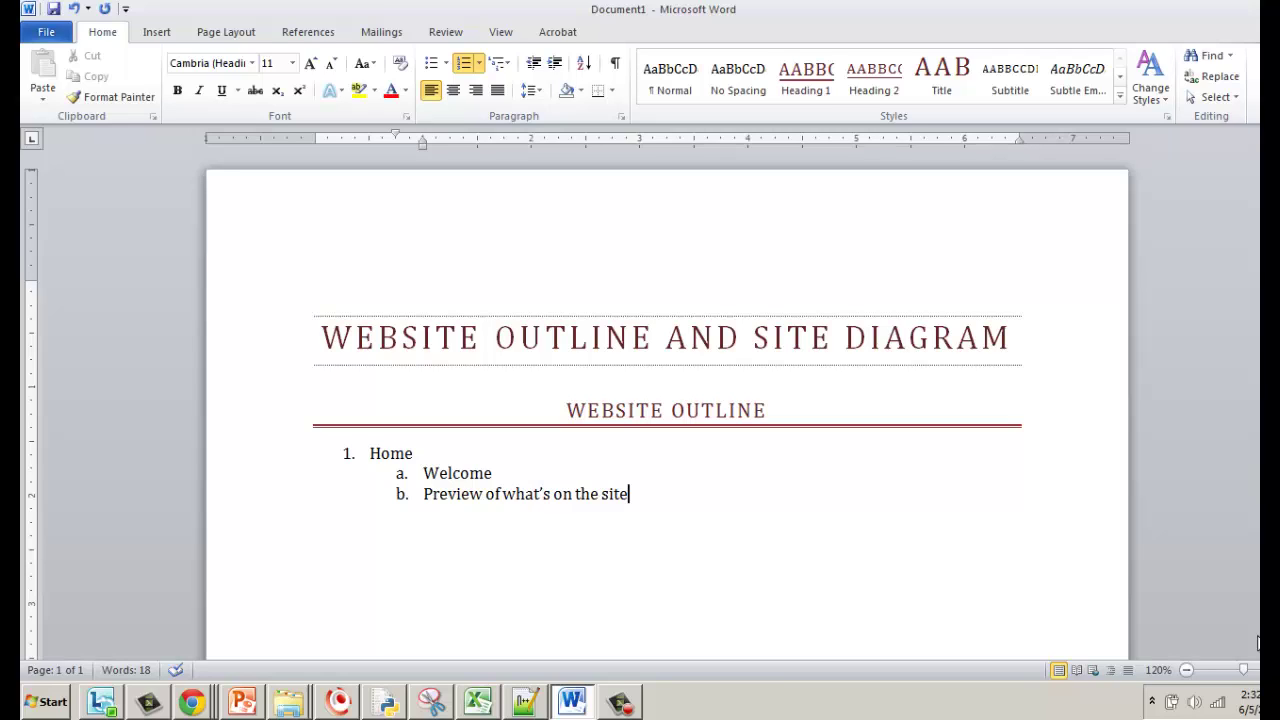
key(Return)
key(shift+Tab)
Append '(about web design)' to Home and add top-level items HTML, CSS, Design and Navigation
click(469, 455)
text(()
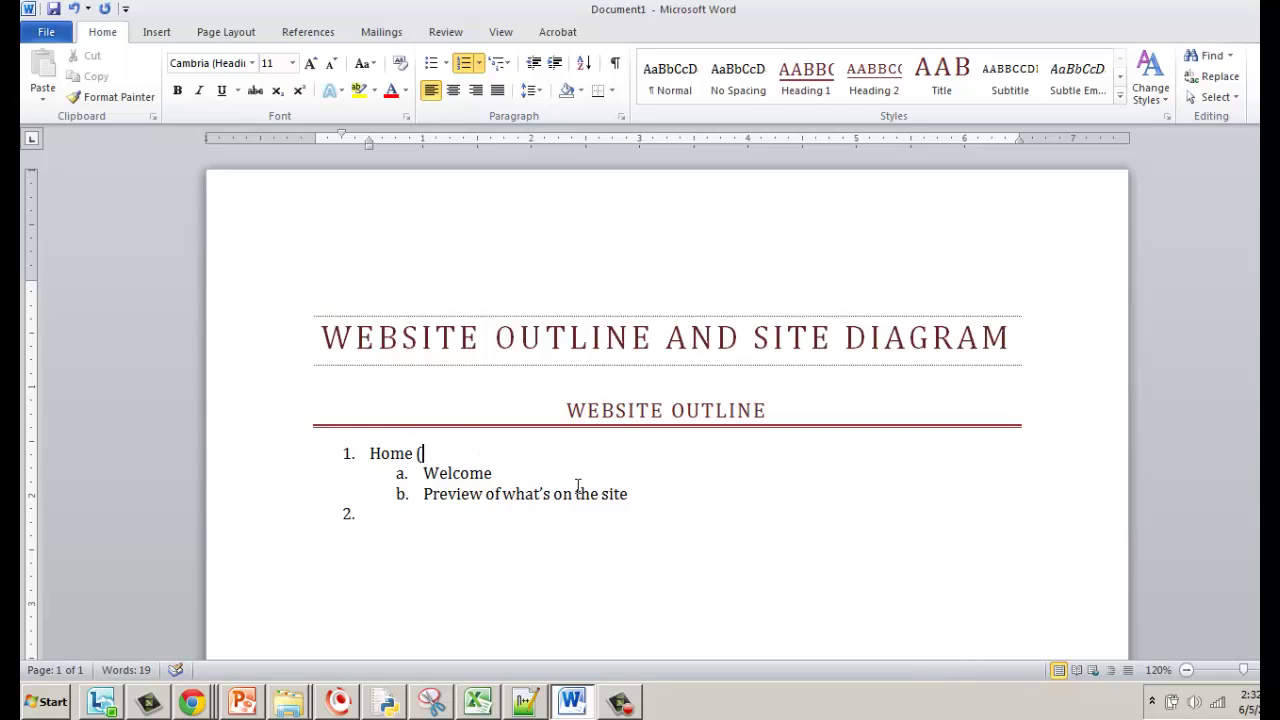
text(about web des)
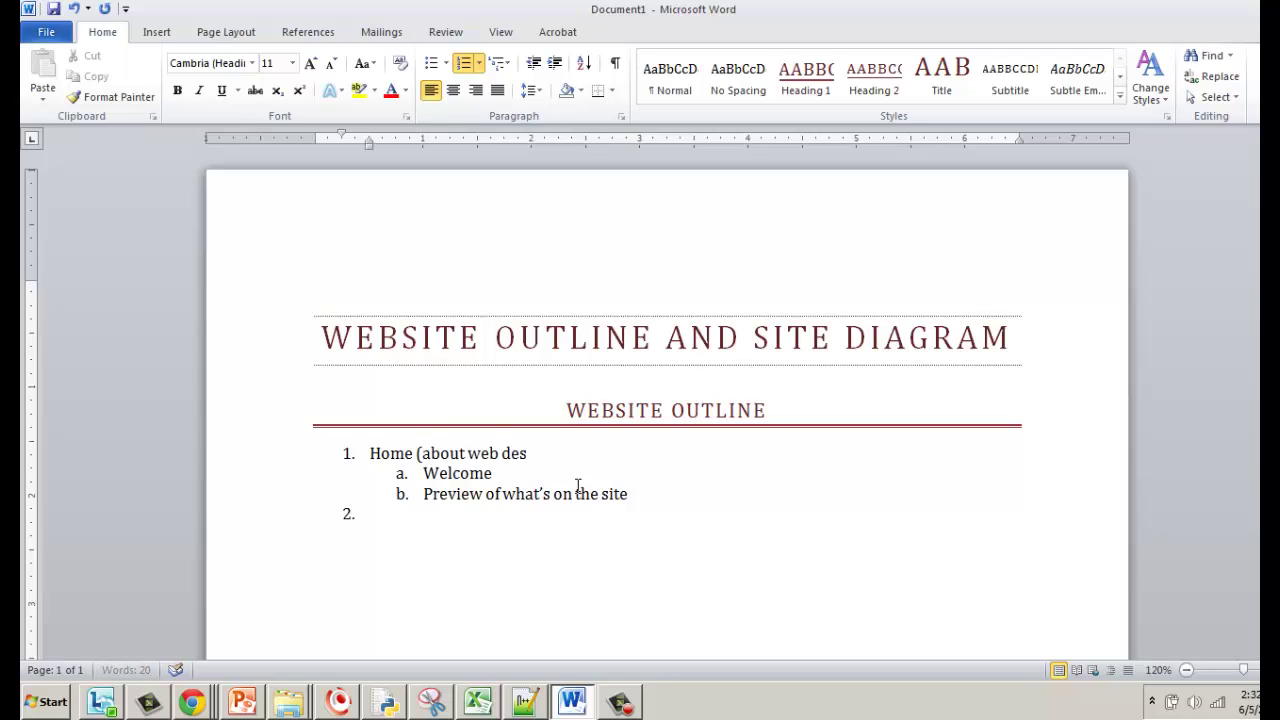
text(ign))
click(488, 523)
text(HTML)
key(Return)
text(CSS)
key(Return)
text(Na)
key(BackSpace)
key(BackSpace)
text(Design)
key(Return)
text(Navigation)
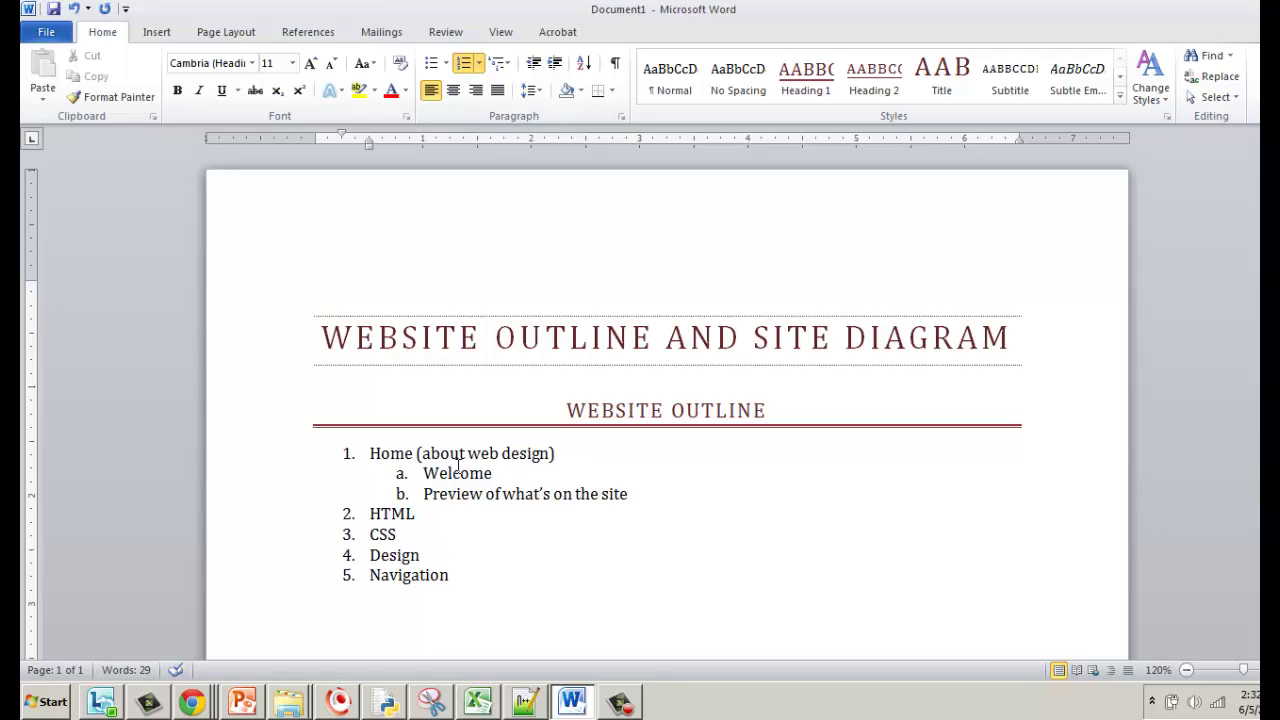
Select the HTML, CSS, Design and Navigation items in turn, then clear the selection
double_click(392, 513)
click(380, 536)
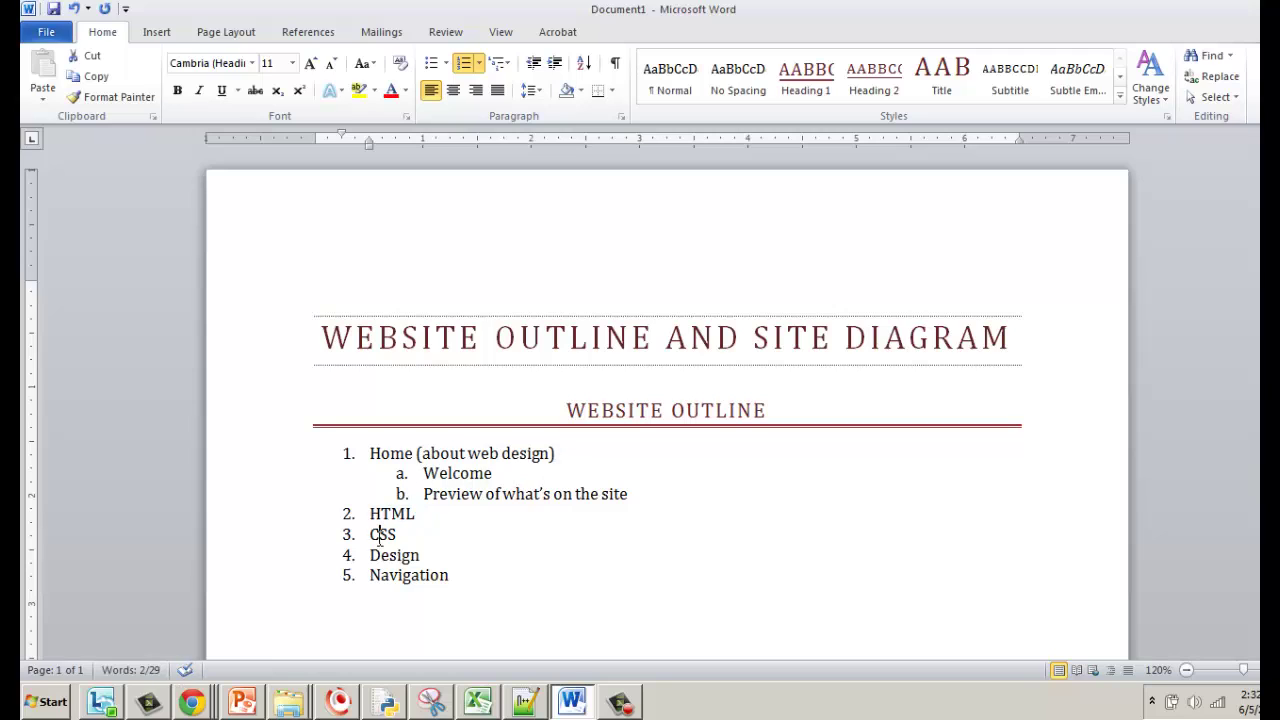
double_click(383, 535)
click(398, 555)
double_click(398, 555)
double_click(414, 575)
click(391, 513)
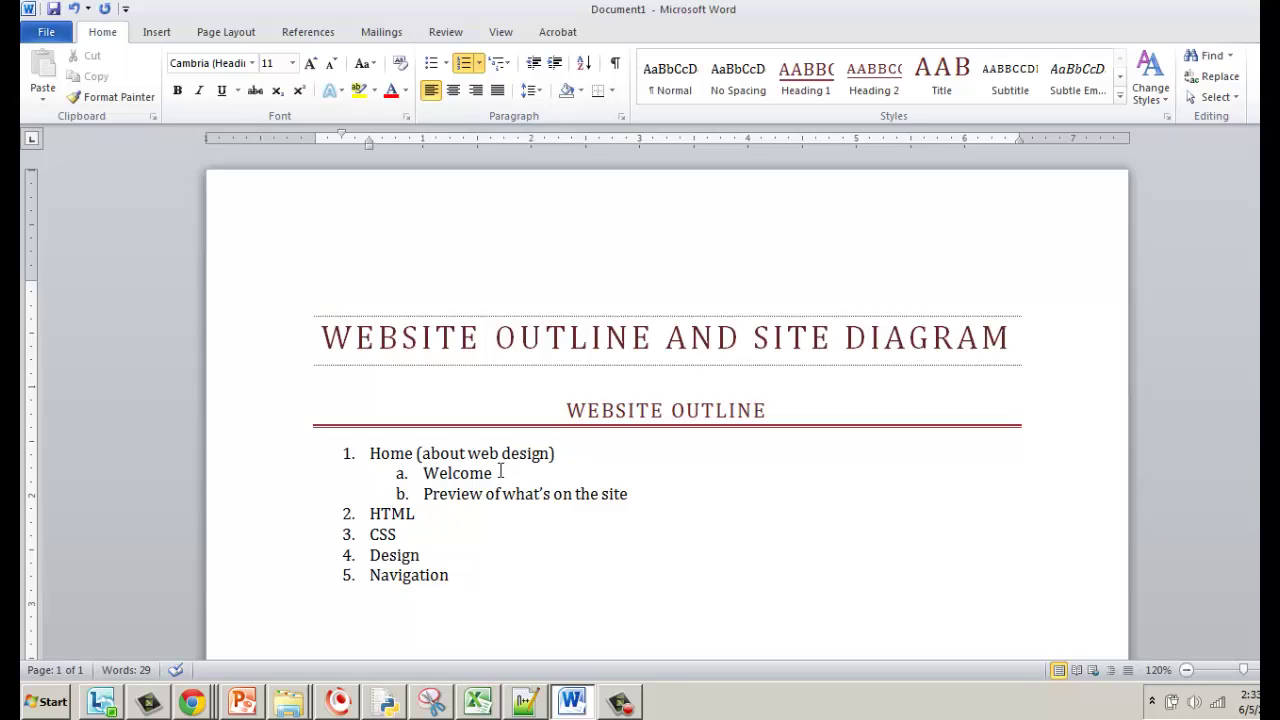
Select 'web design' in item 1 so it can be replaced with CSS
drag(467, 453, 535, 458)
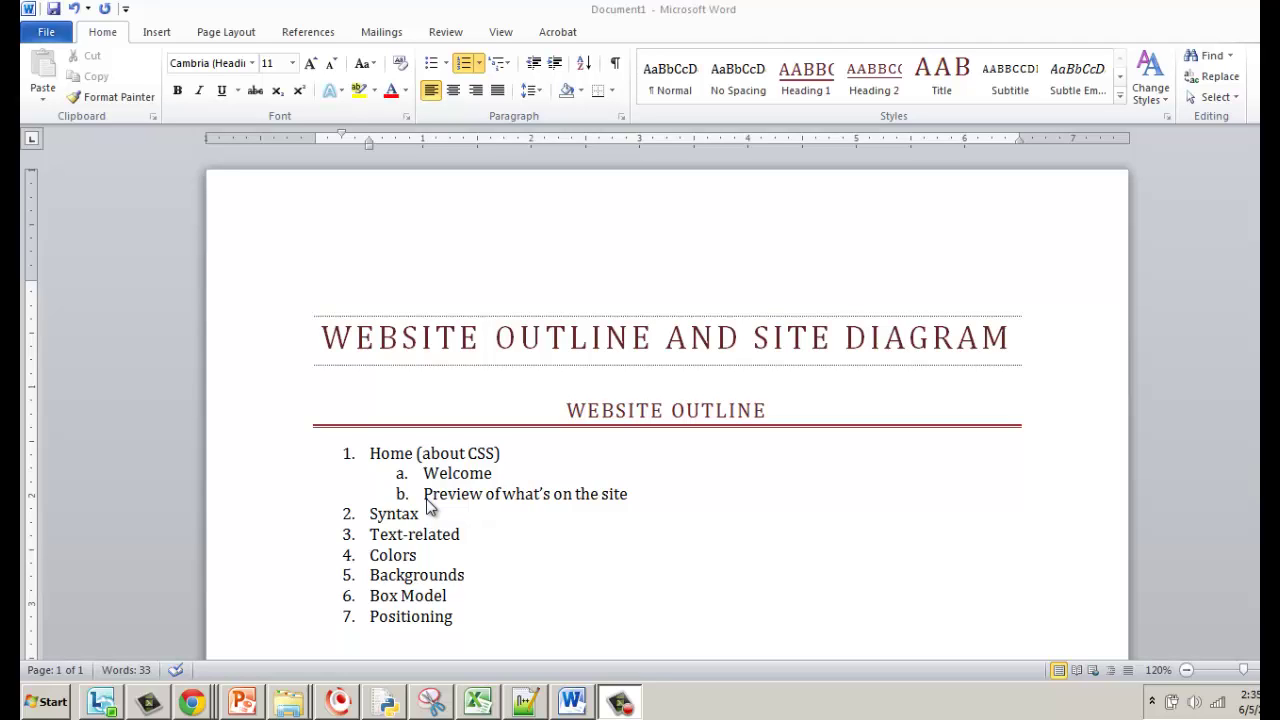
Place the insertion point after Syntax to begin adding its sub-items
click(422, 514)
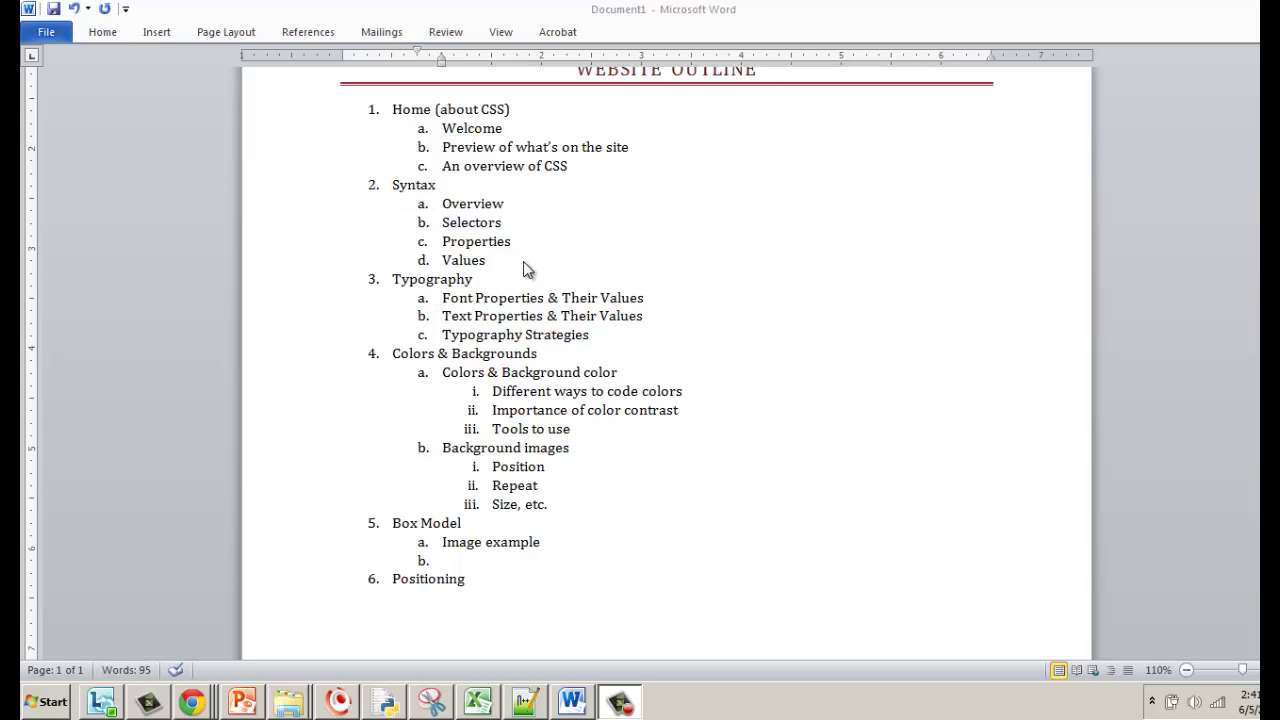
Rename item 2 from Syntax to 'How To'
double_click(430, 194)
text(How To)
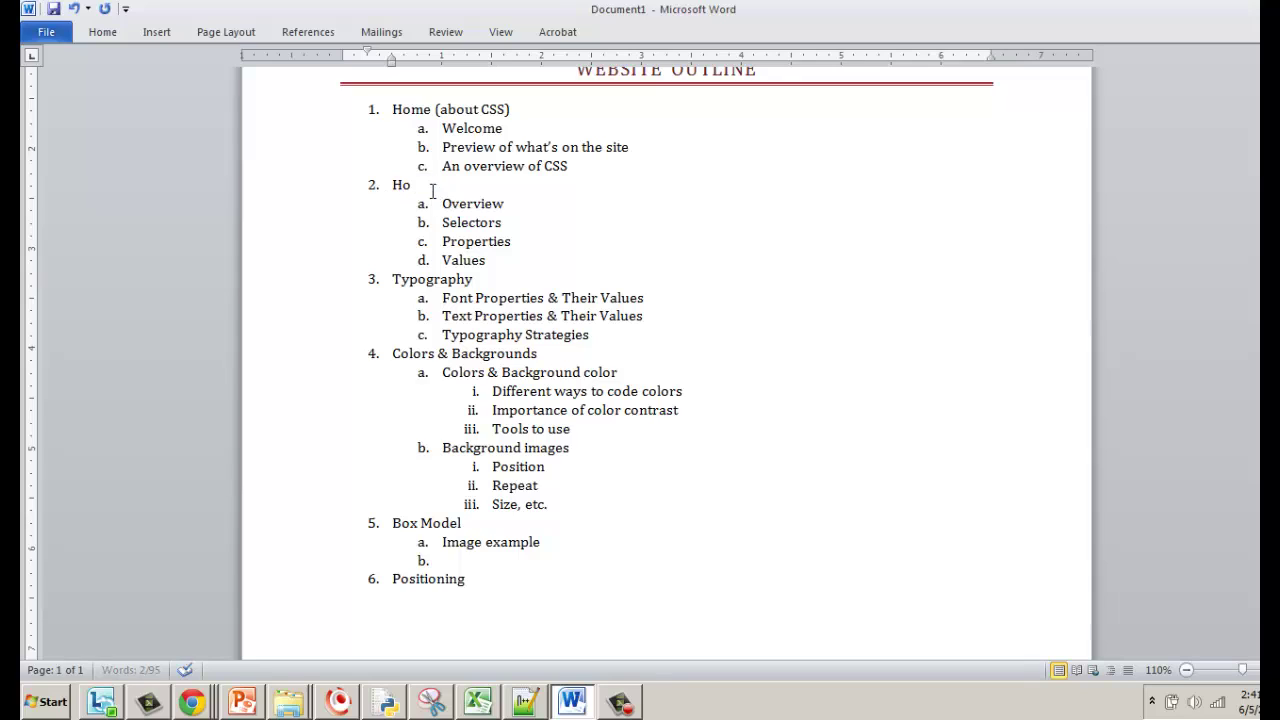
click(580, 515)
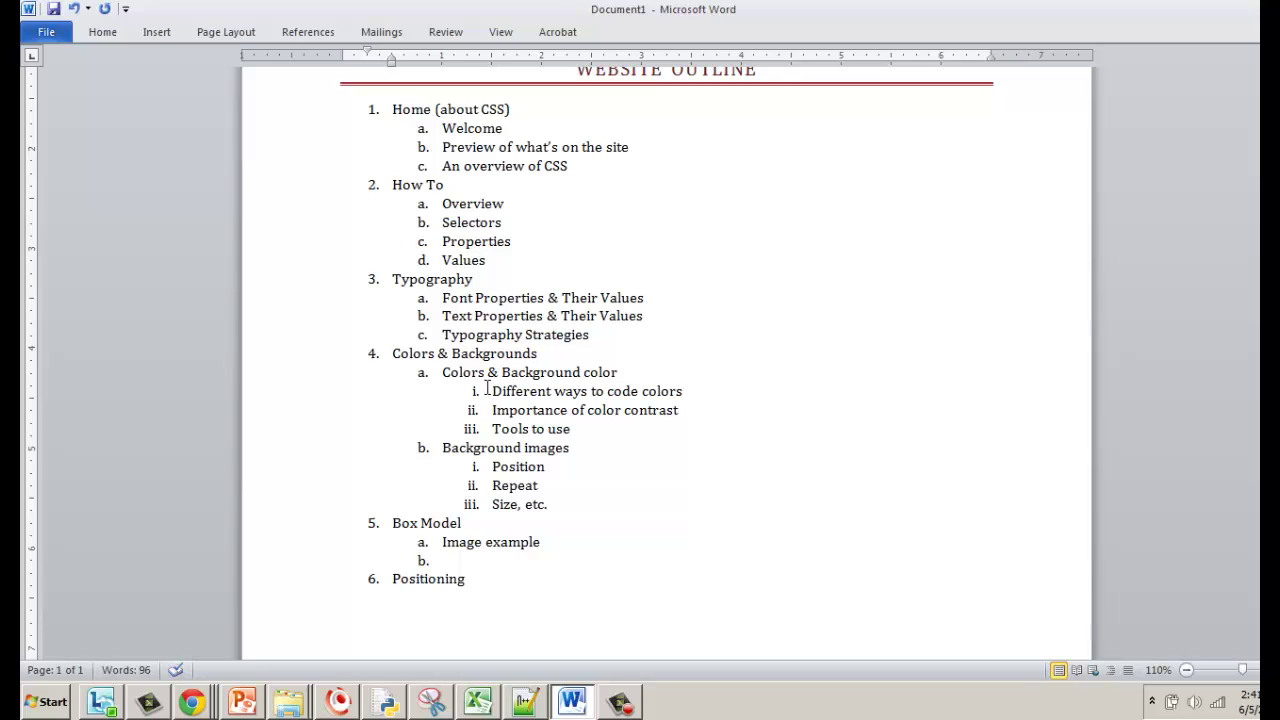
Make the Home, How To and Typography topic names bold
double_click(404, 112)
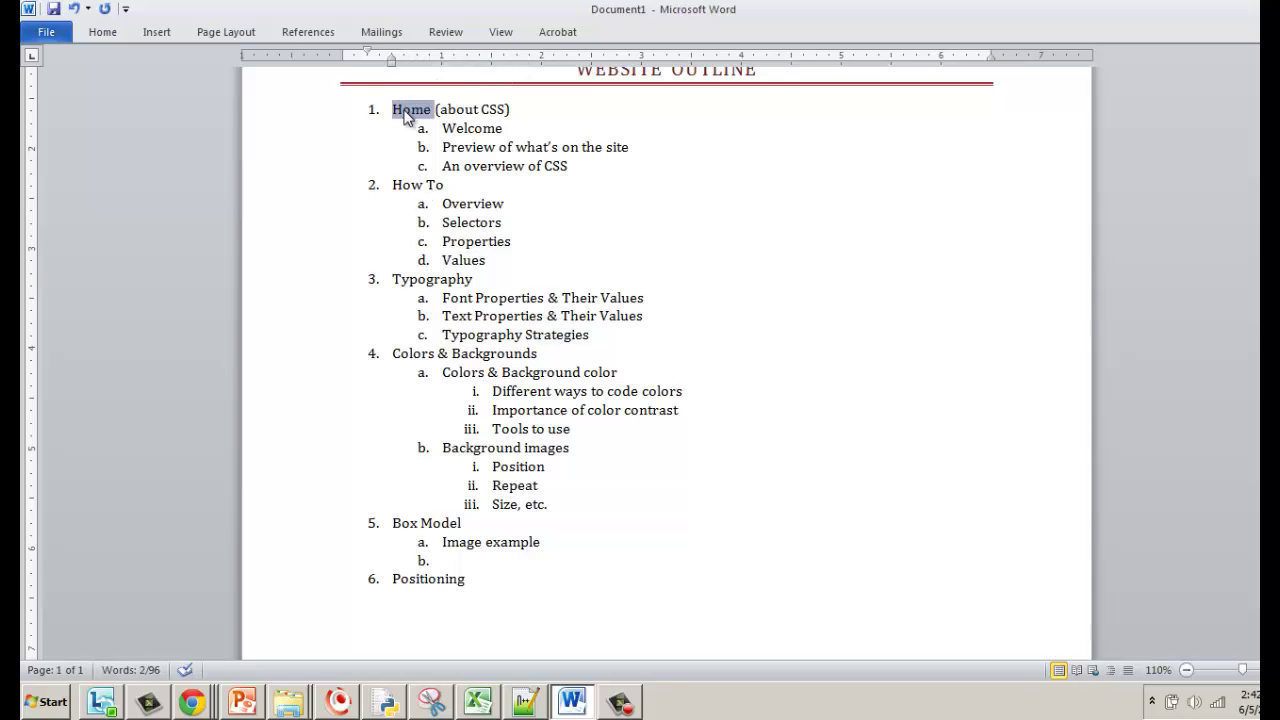
key(ctrl+b)
double_click(416, 185)
drag(416, 185, 450, 195)
key(ctrl+b)
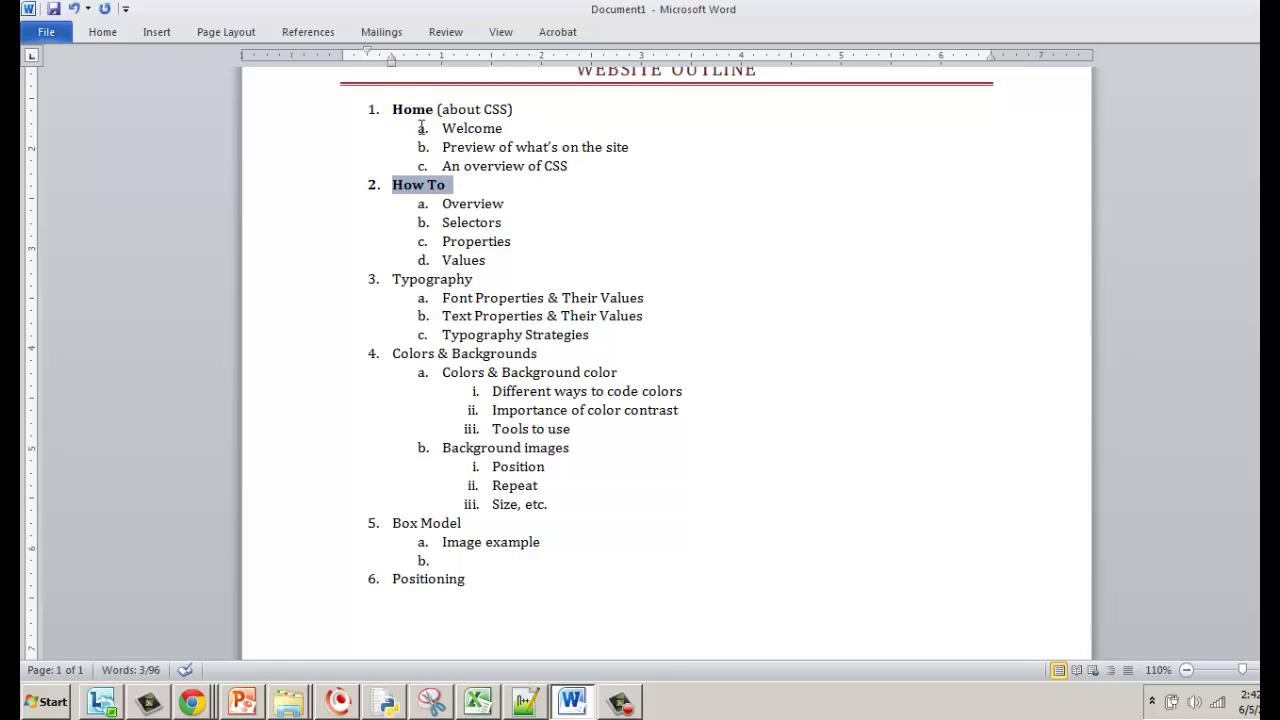
double_click(416, 282)
key(ctrl+b)
Make Colors & Backgrounds, Box Model and Positioning bold as well
double_click(418, 355)
drag(418, 355, 481, 362)
key(ctrl+b)
double_click(405, 523)
drag(405, 523, 437, 524)
key(ctrl+b)
double_click(428, 578)
key(ctrl+b)
click(510, 582)
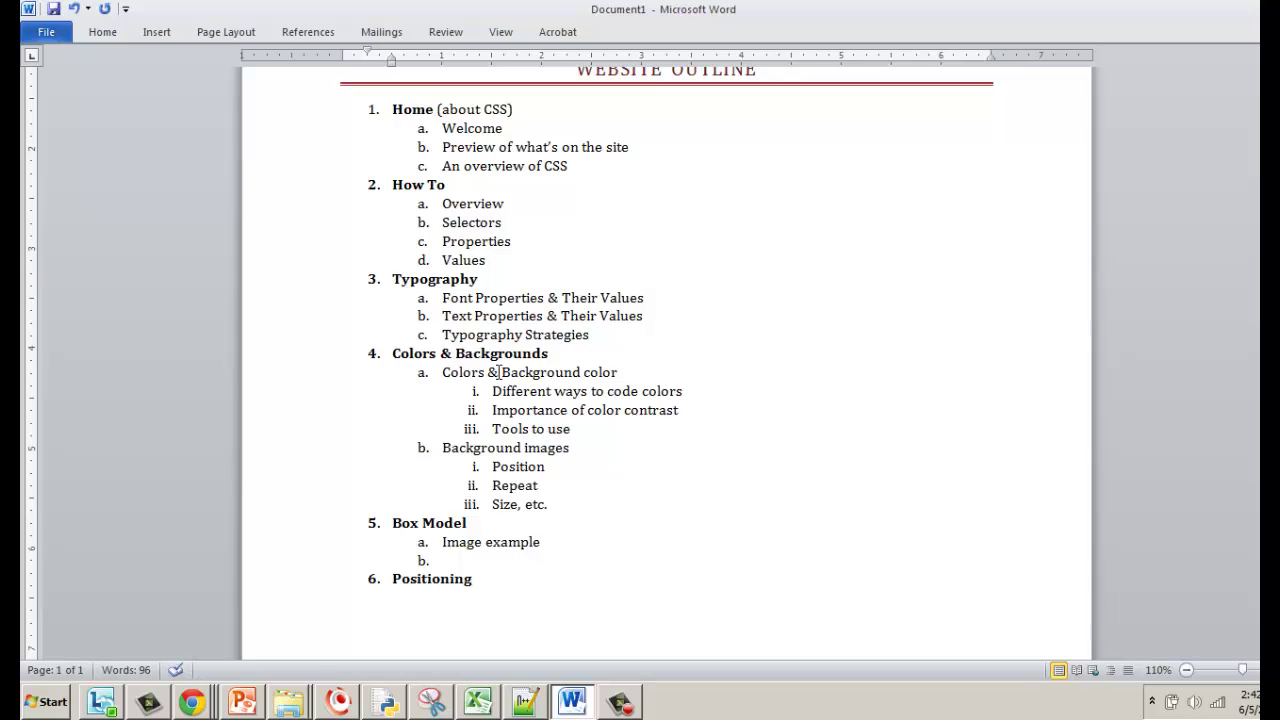
Review the sub-items under How To, Typography and Colors & Backgrounds by selecting them
drag(442, 203, 490, 252)
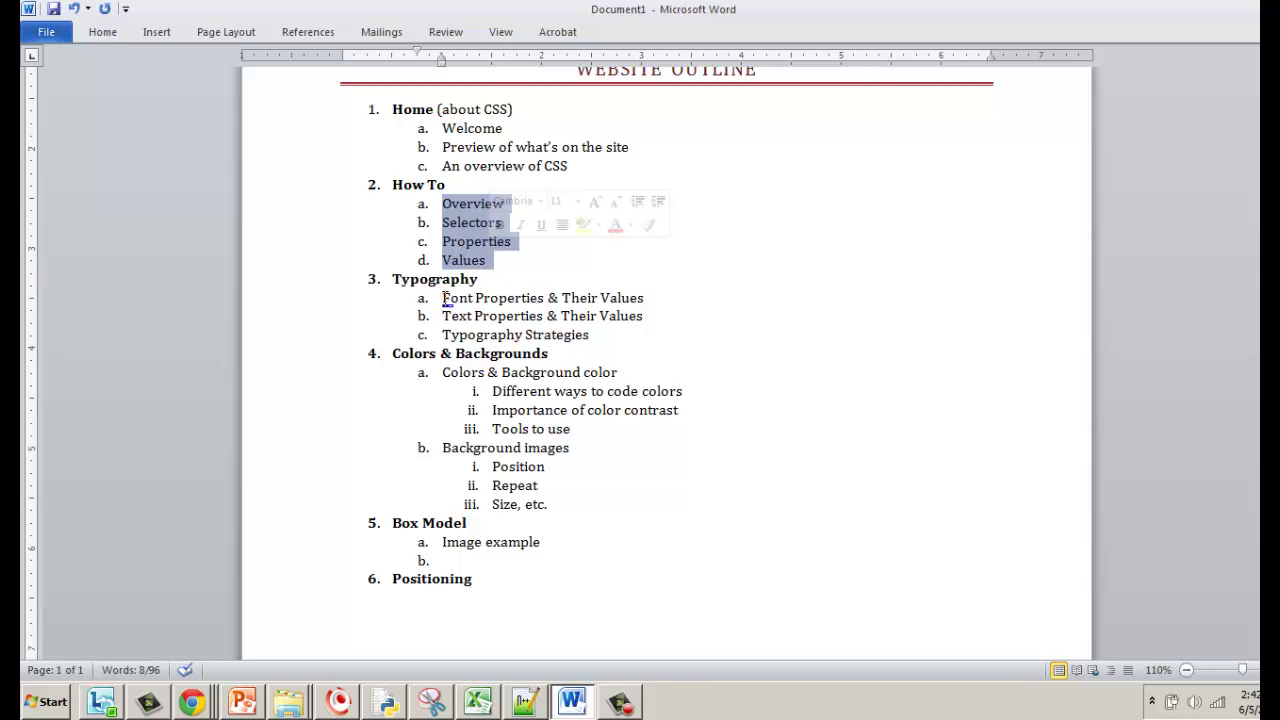
drag(443, 298, 594, 330)
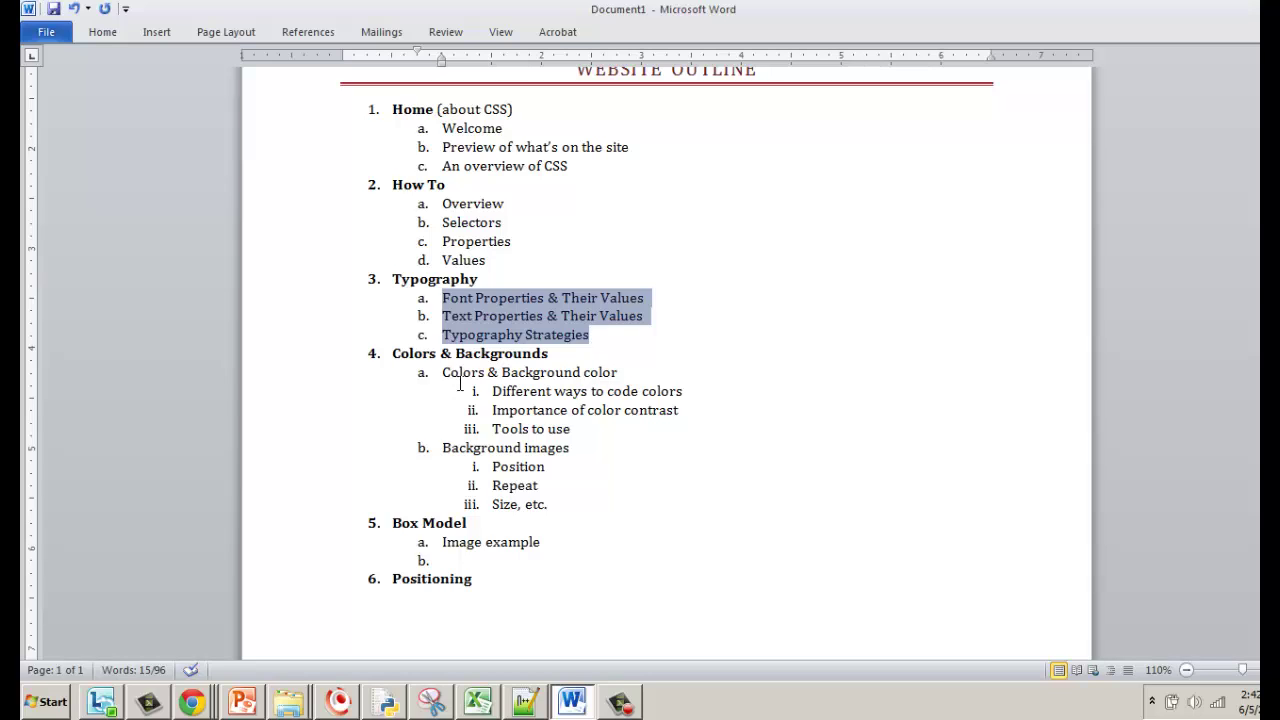
drag(439, 372, 622, 373)
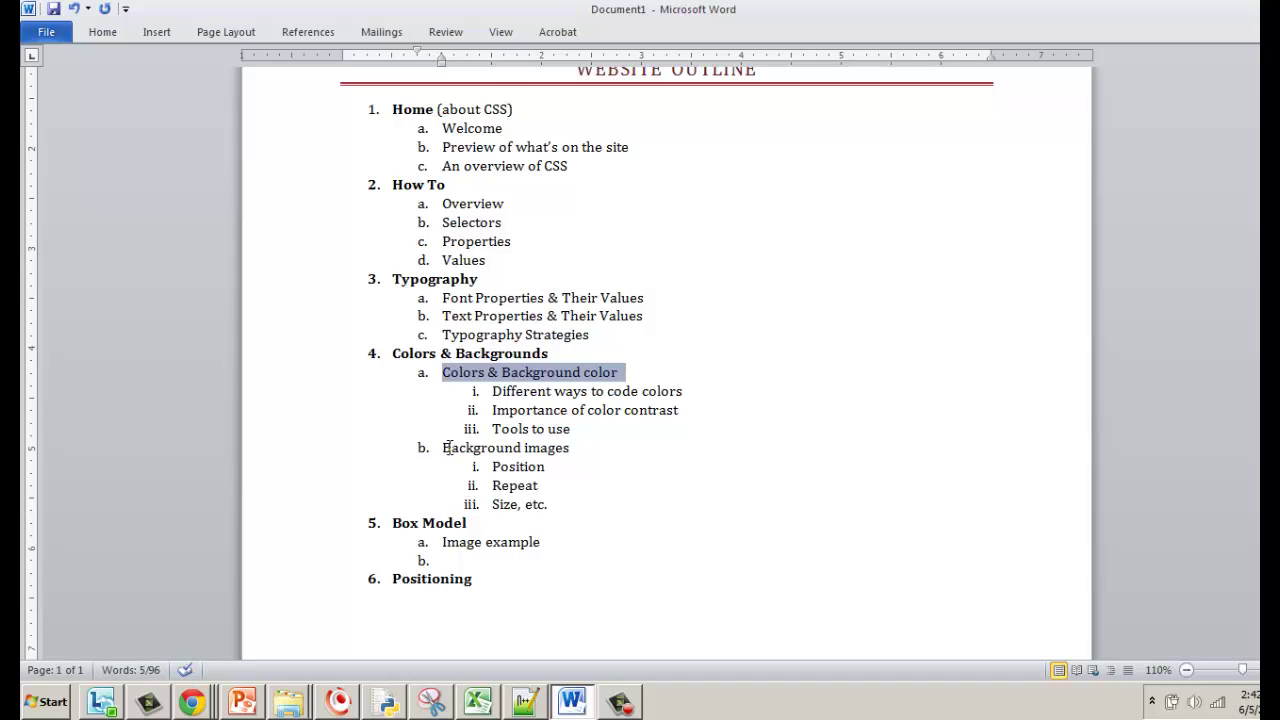
drag(442, 448, 580, 448)
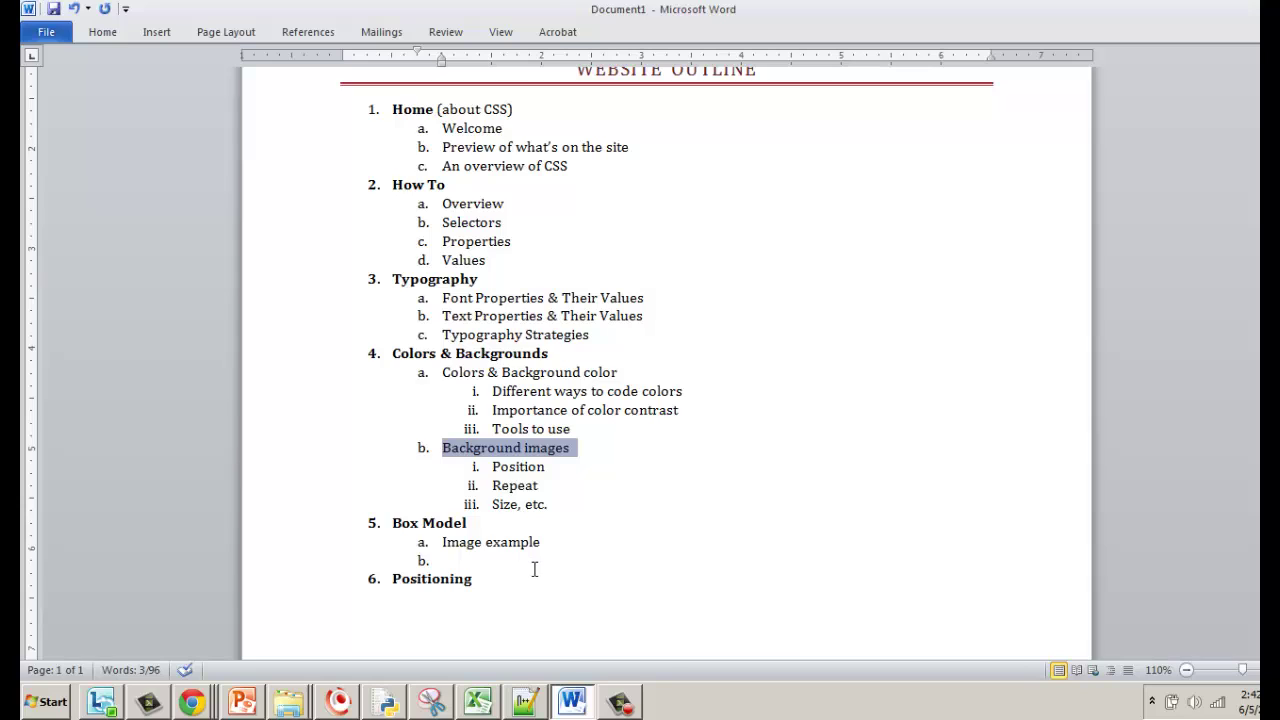
drag(443, 372, 614, 501)
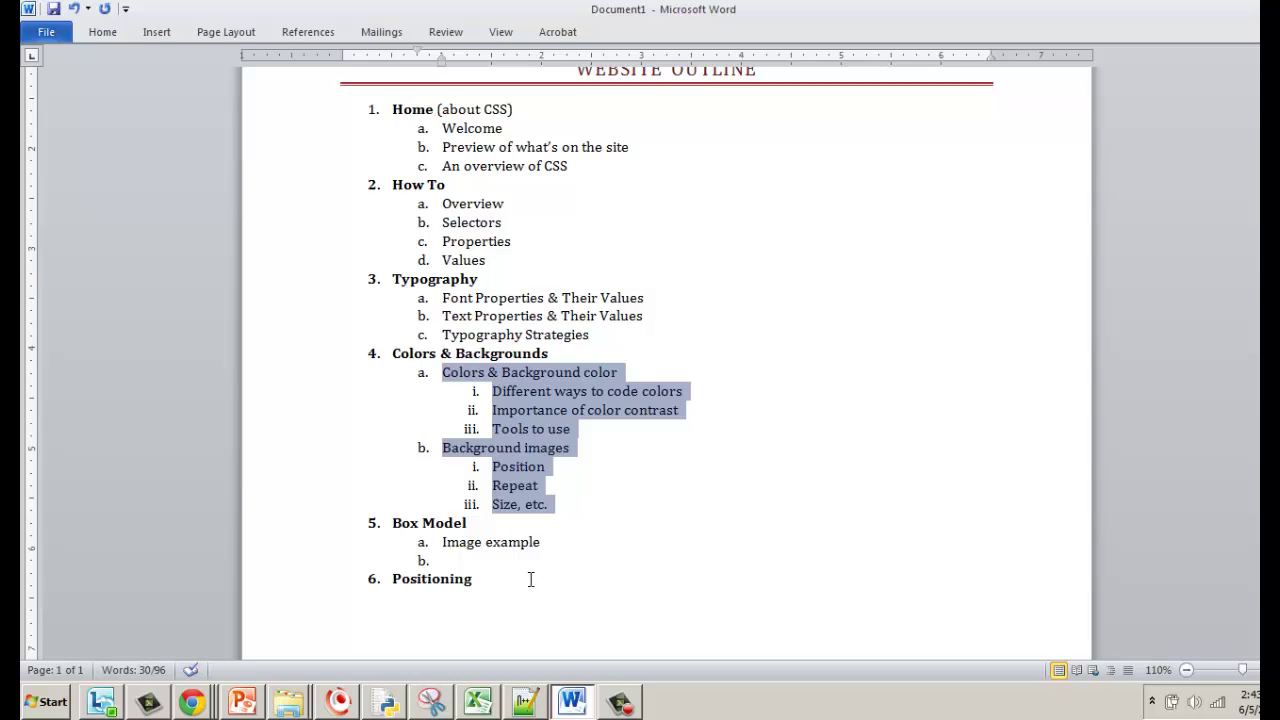
Fill Box Model item b with 'Width, padding, borders, margin' and add item c 'Borders'
click(470, 558)
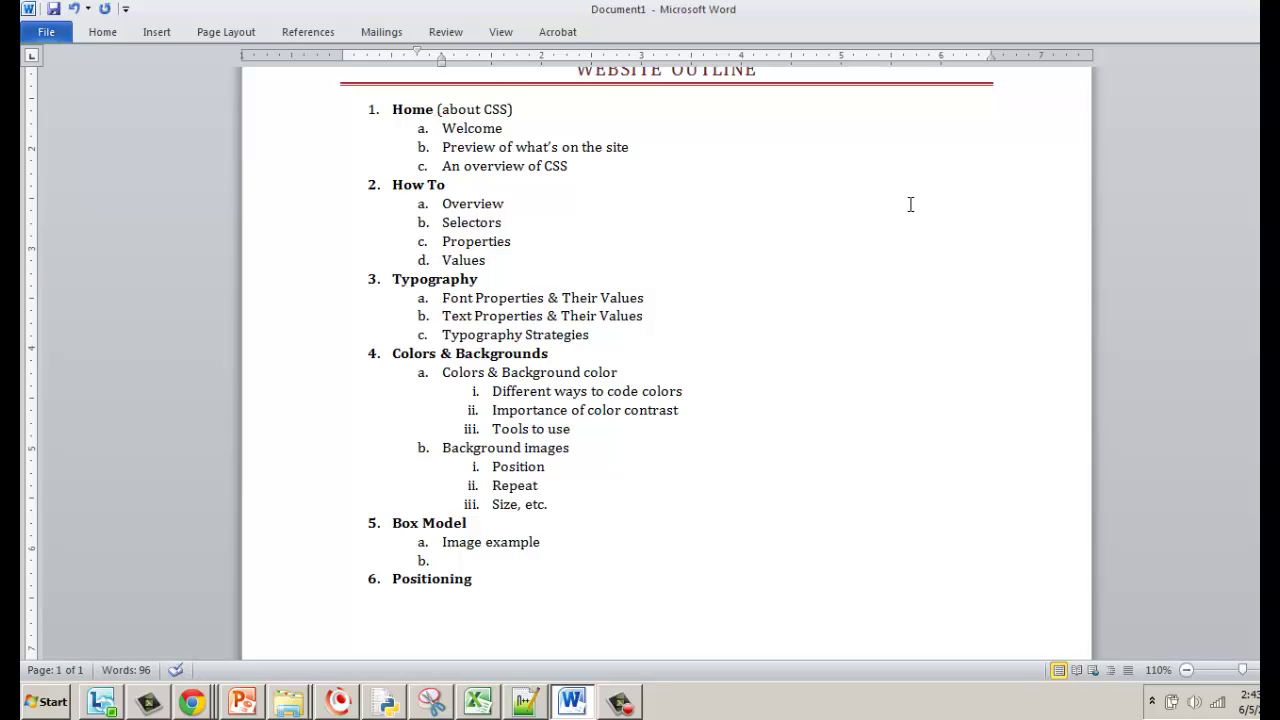
text(Width, padding, border)
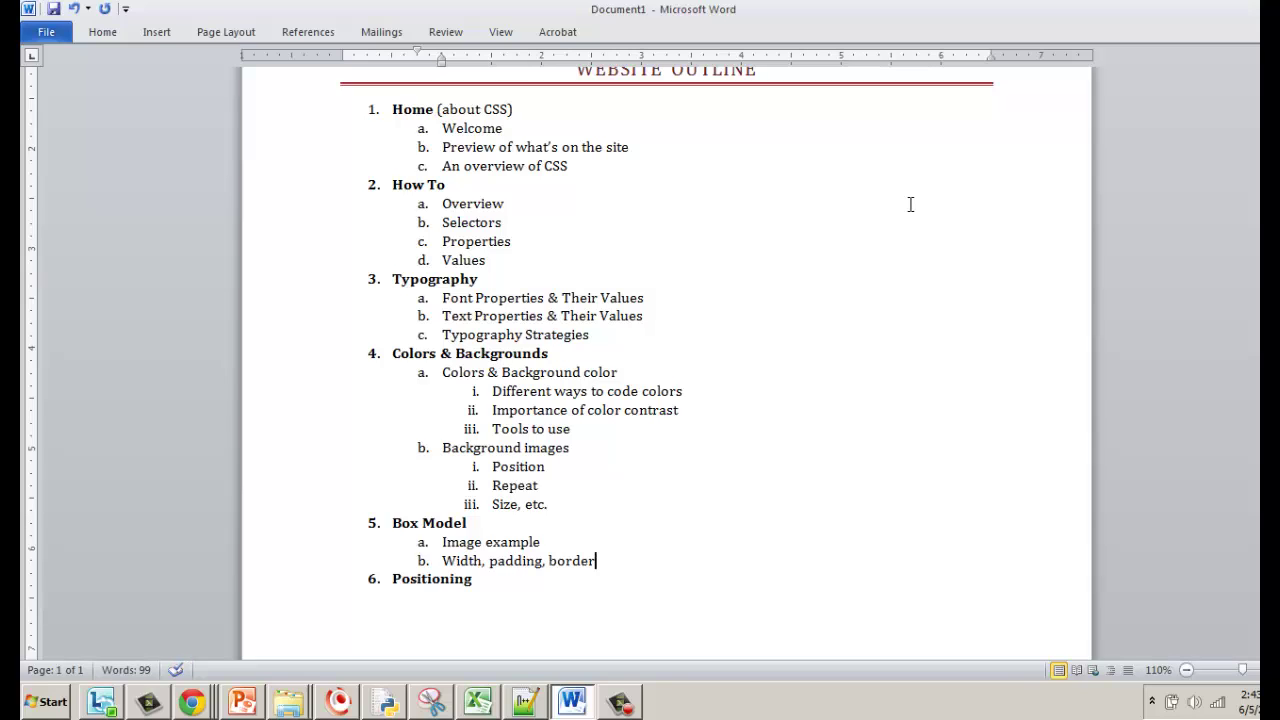
text(s, marg)
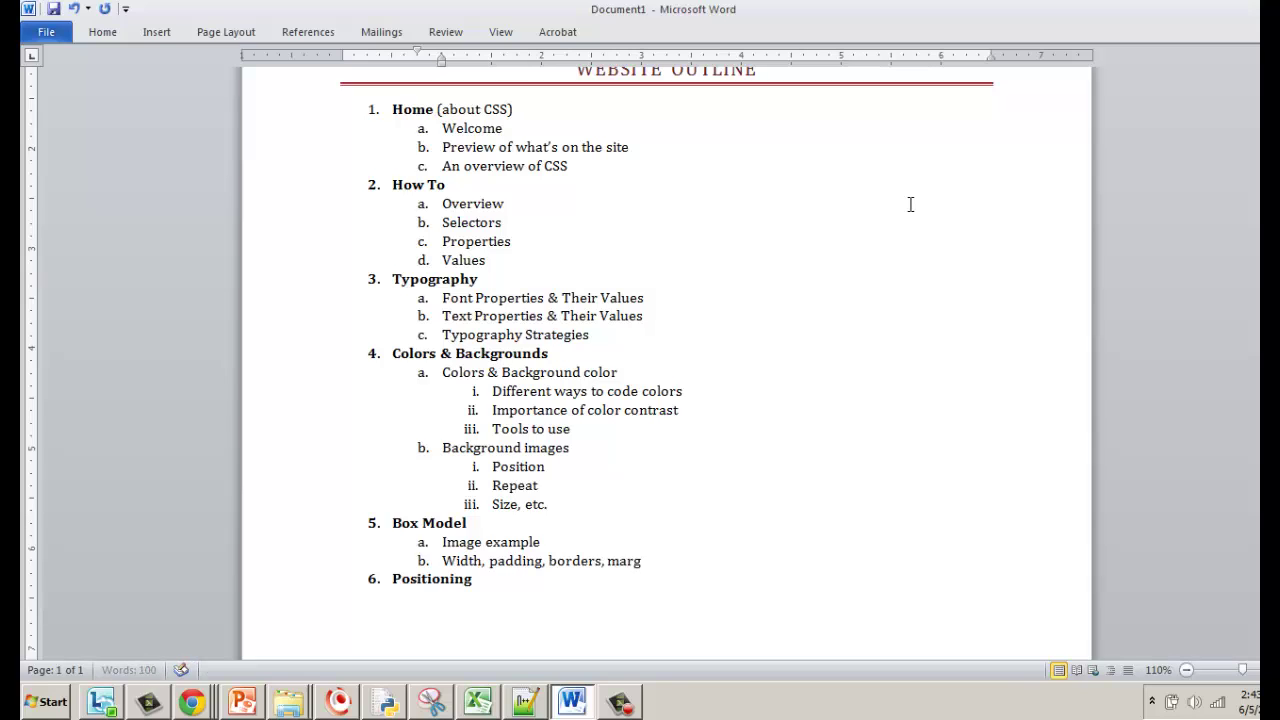
text(in)
key(Return)
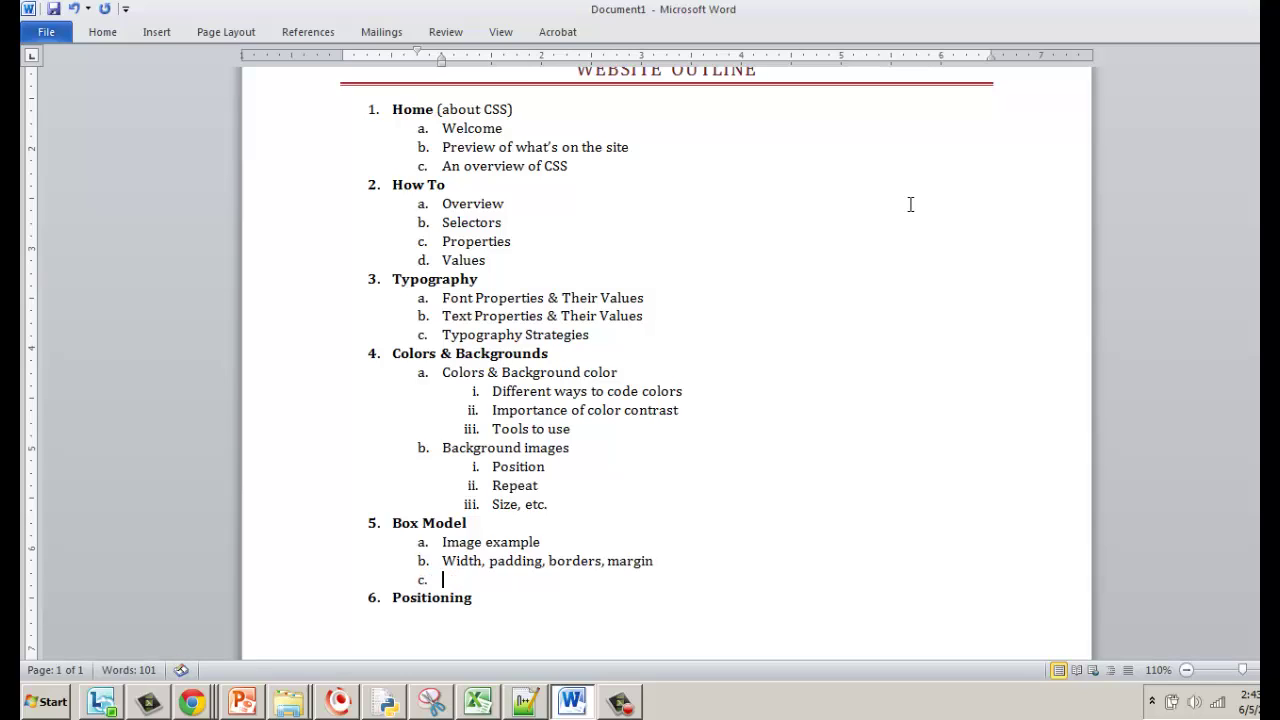
text(Borders)
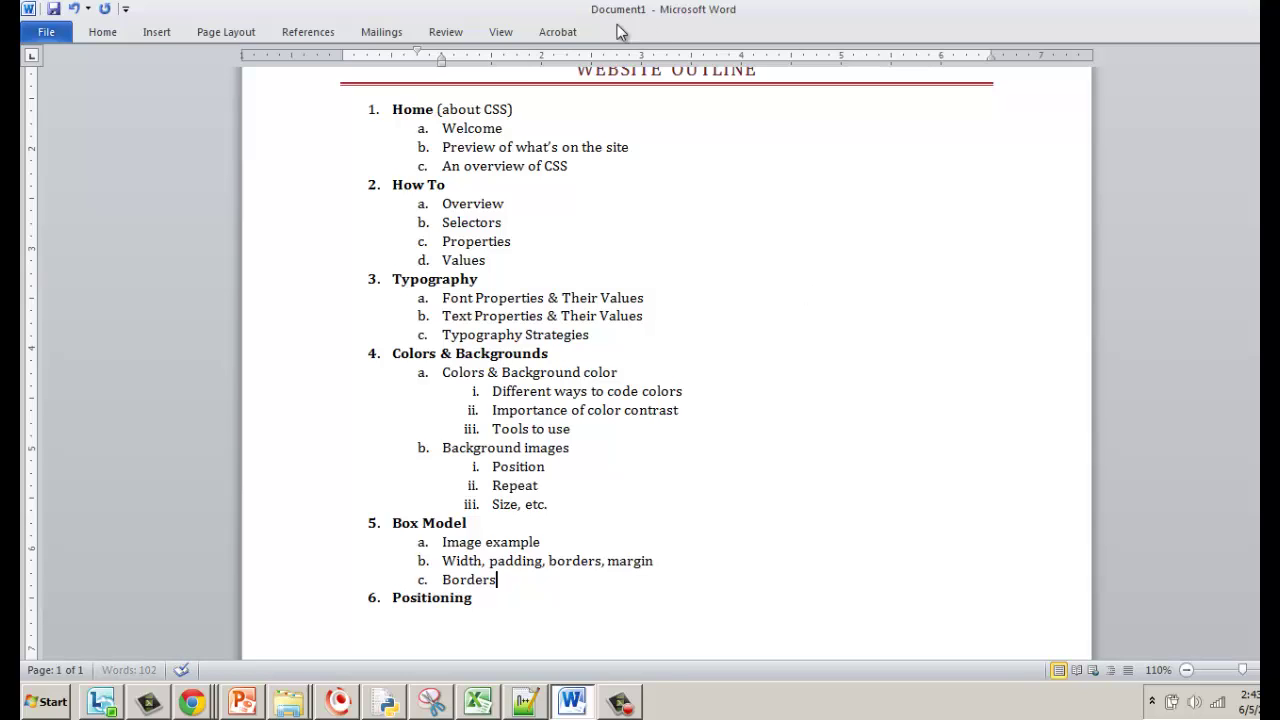
drag(510, 580, 440, 580)
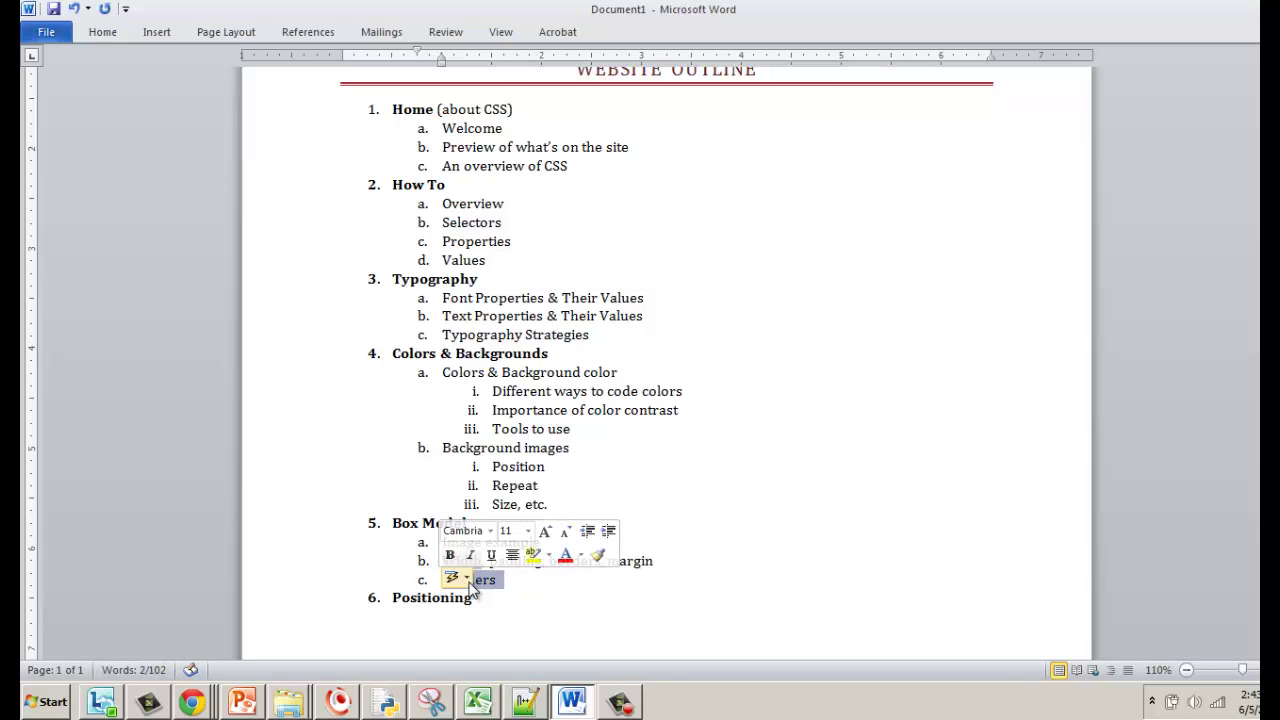
key(Right)
Insert 'Overview' before Width and retype item a as 'Diagram (image / figure)'
click(445, 561)
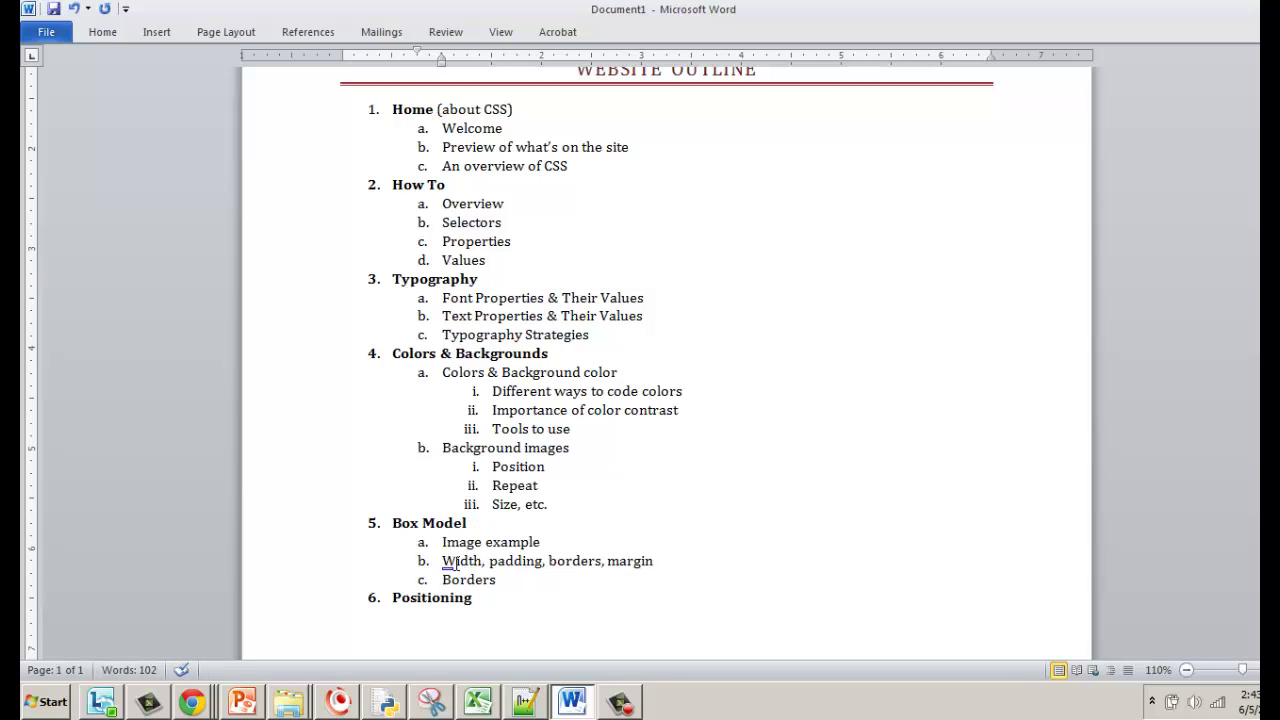
text(Overview)
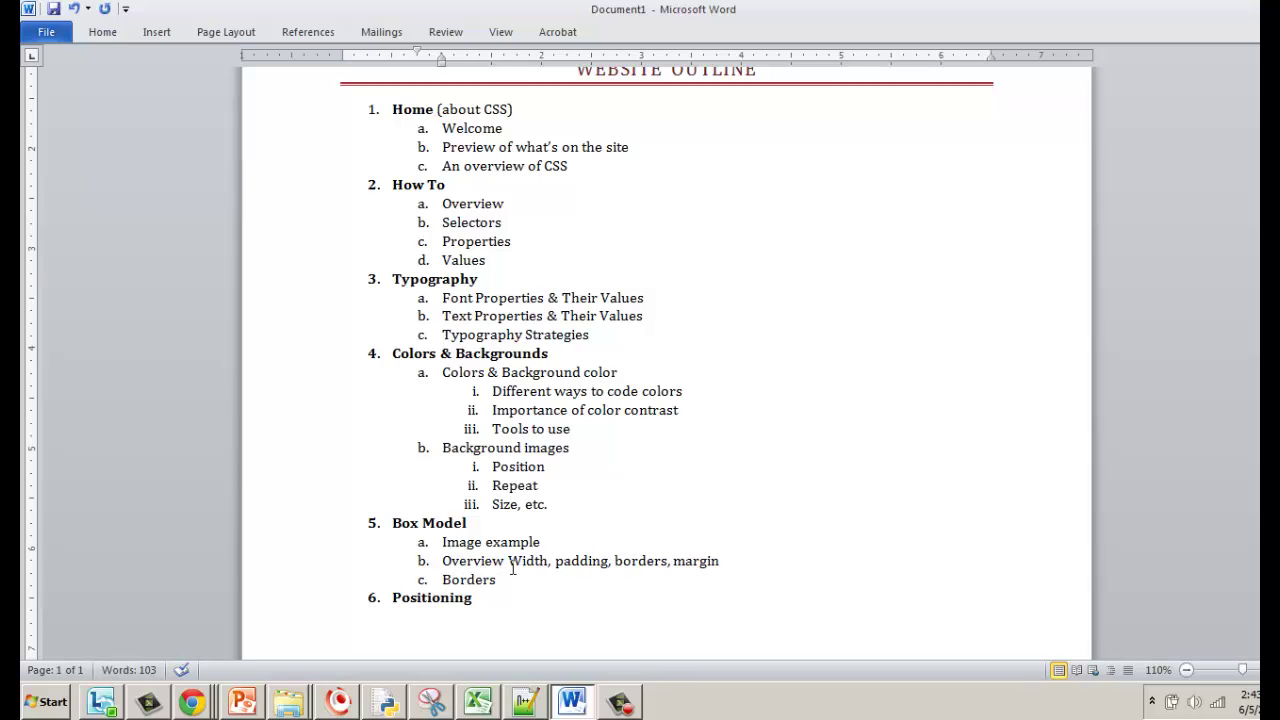
drag(446, 542, 565, 544)
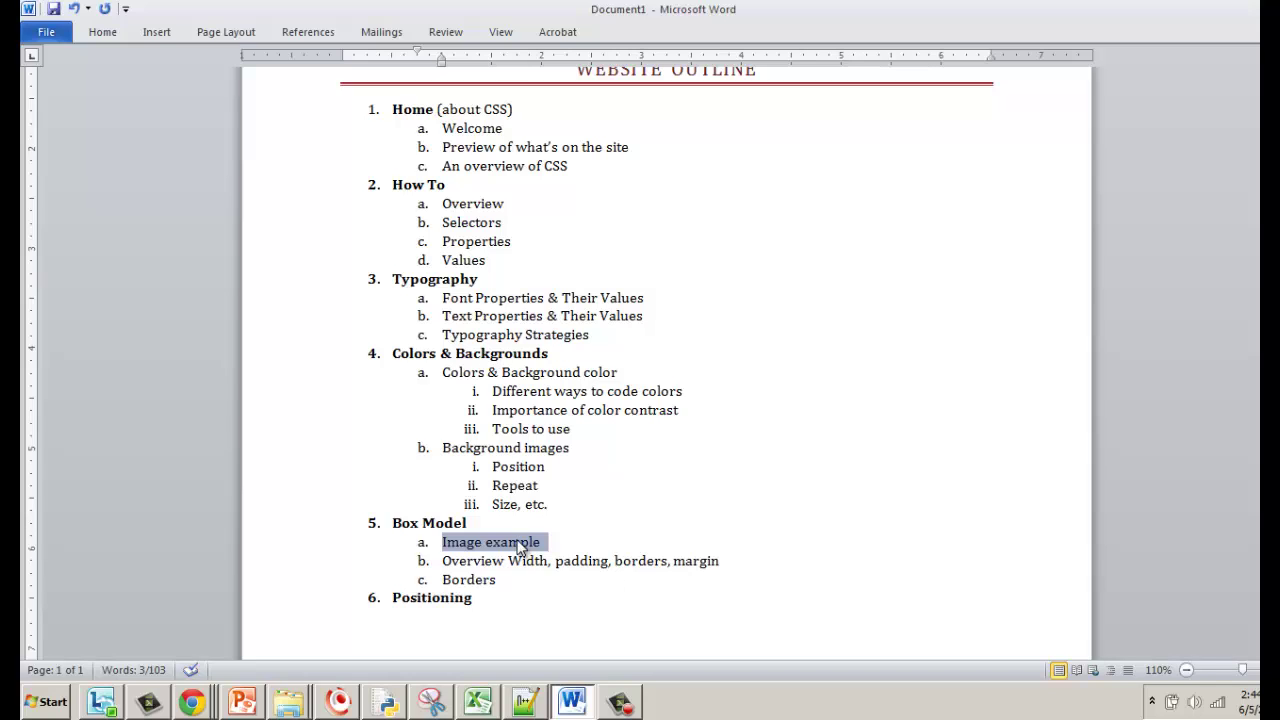
text(Dig)
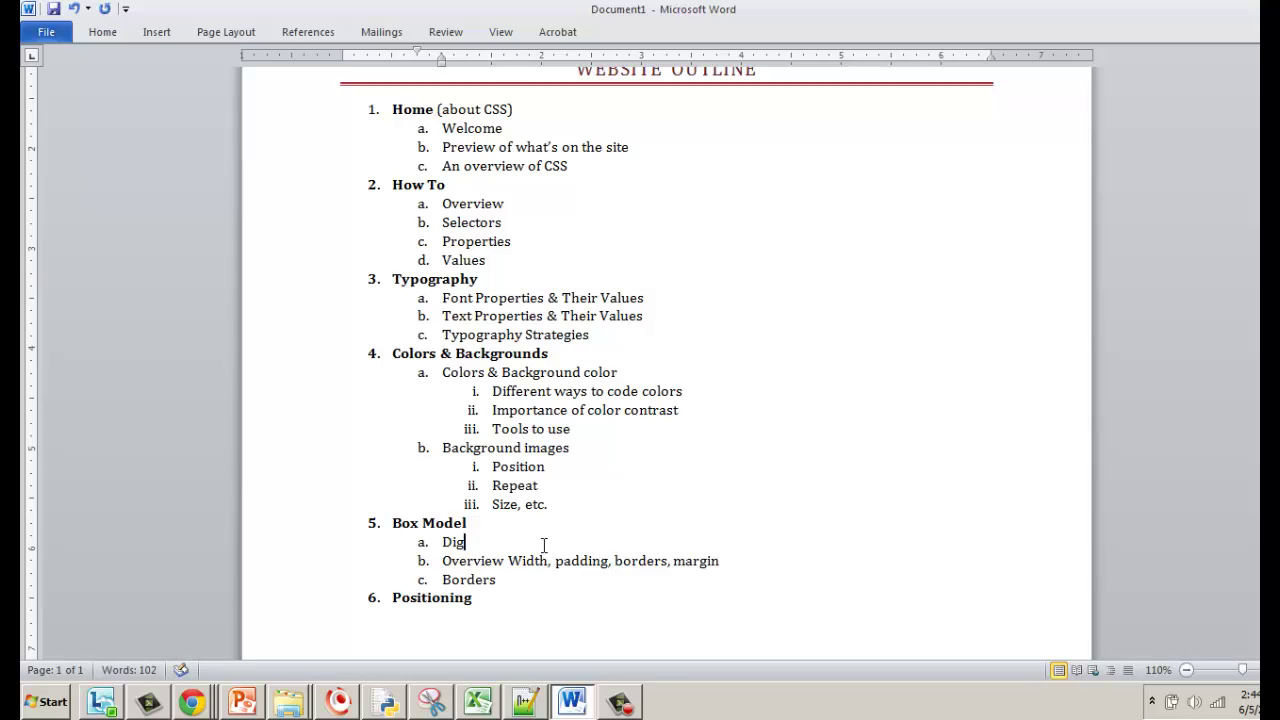
key(BackSpace)
text(agram (image /)
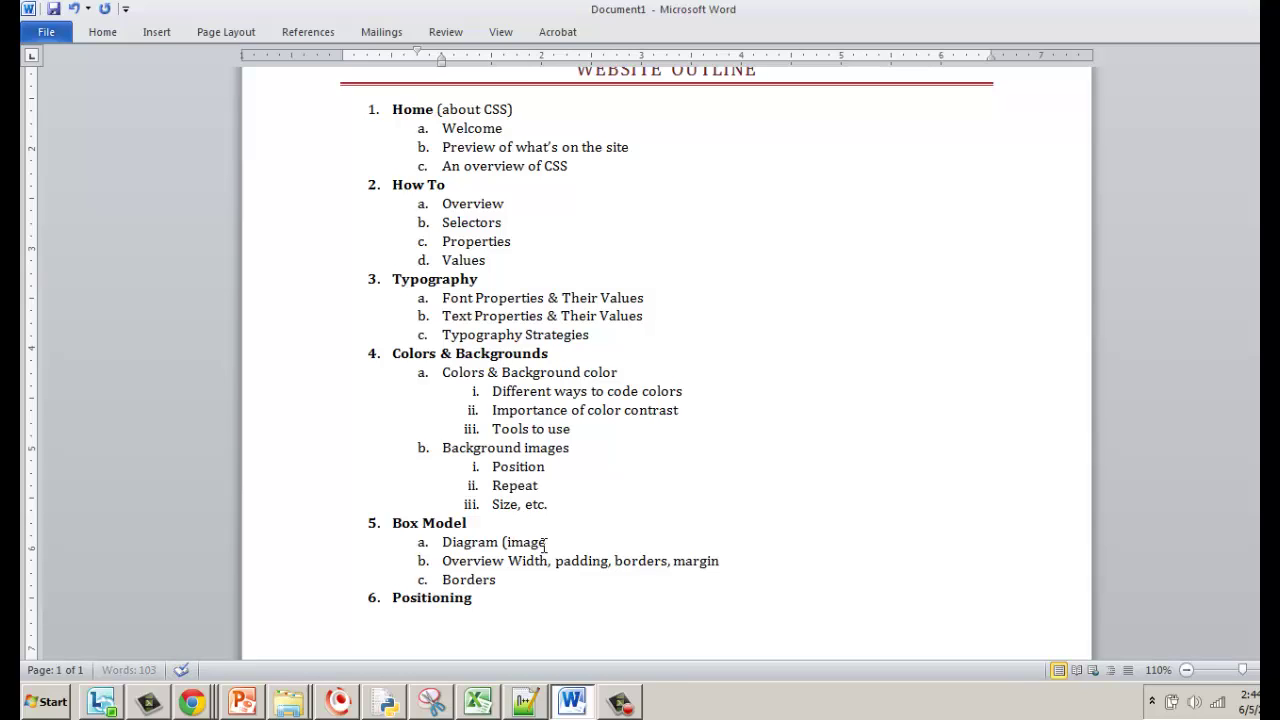
text( figure))
click(443, 541)
drag(474, 540, 679, 539)
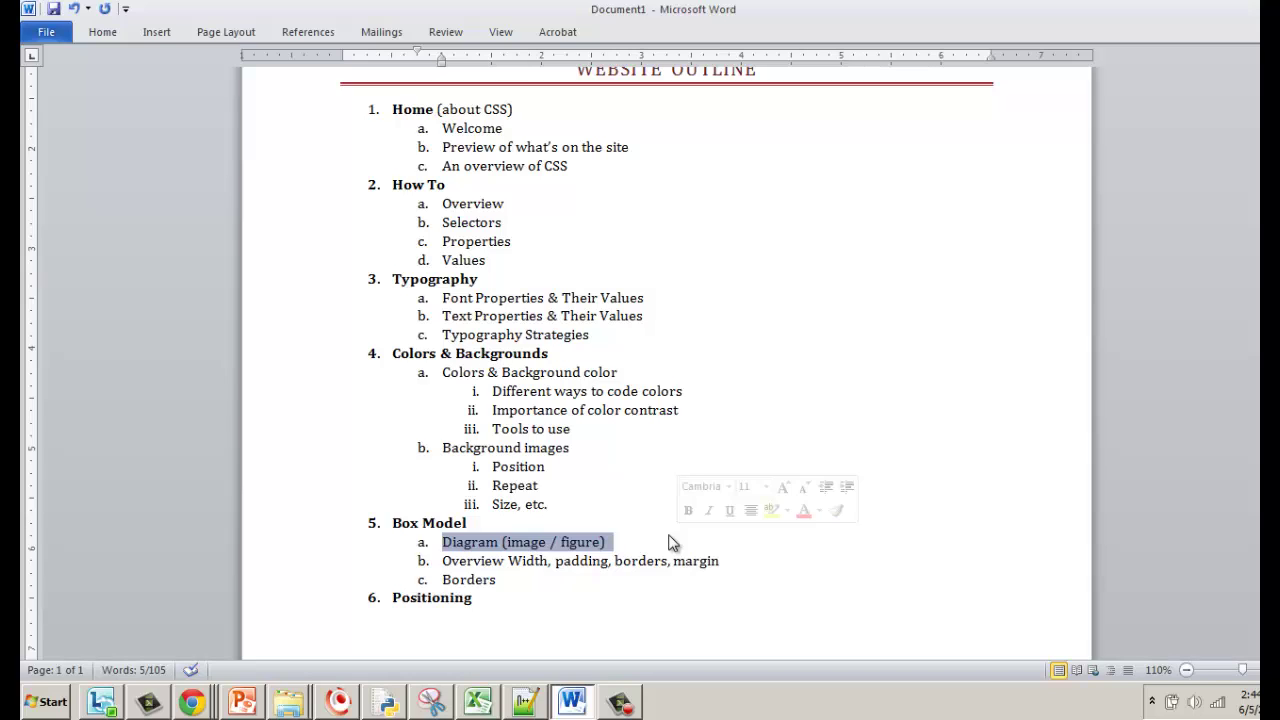
Add an empty line beneath the SITE DIAGRAM heading on page 2
click(574, 605)
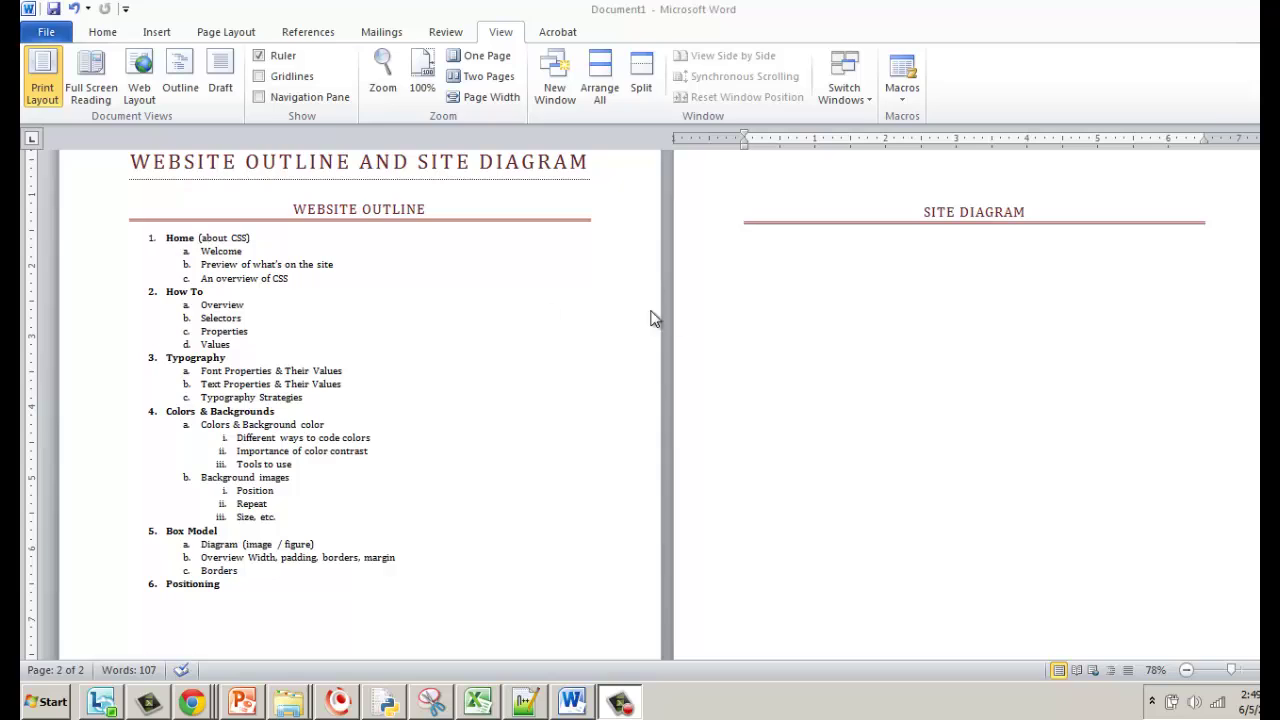
key(Down)
key(End)
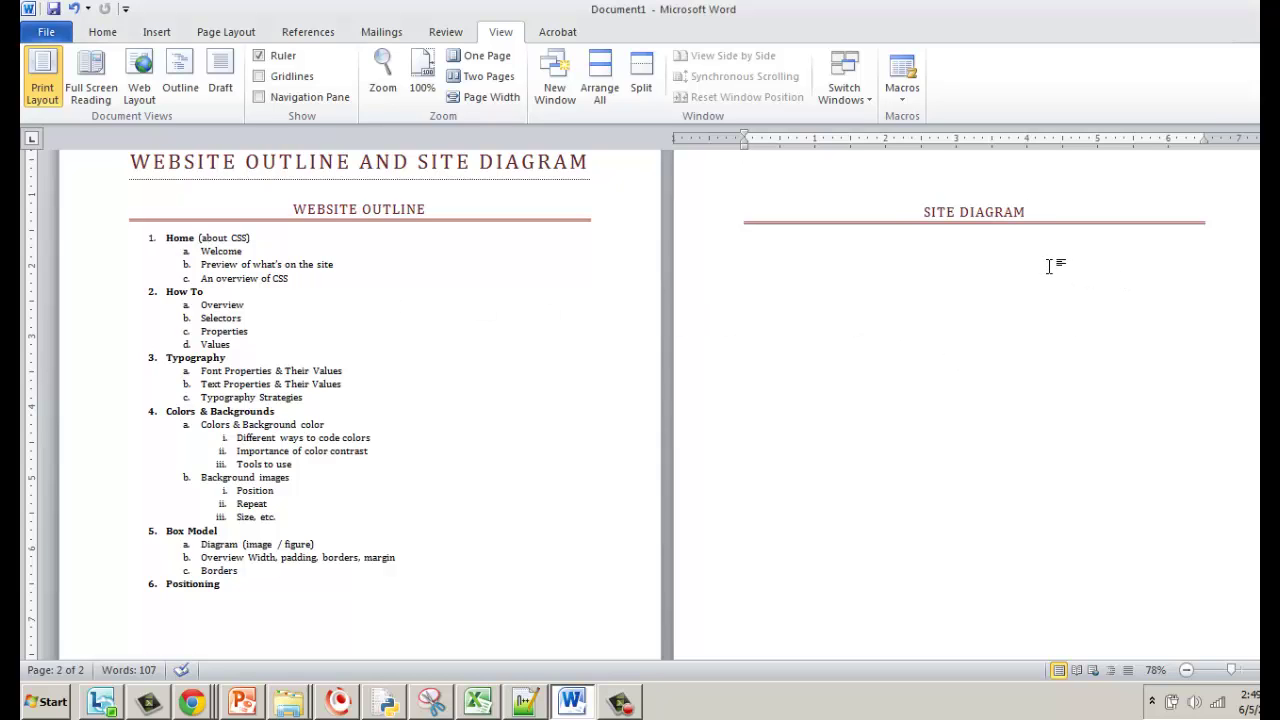
key(Return)
Insert a SmartArt graphic using the Hierarchy layout from the Hierarchy category
click(158, 36)
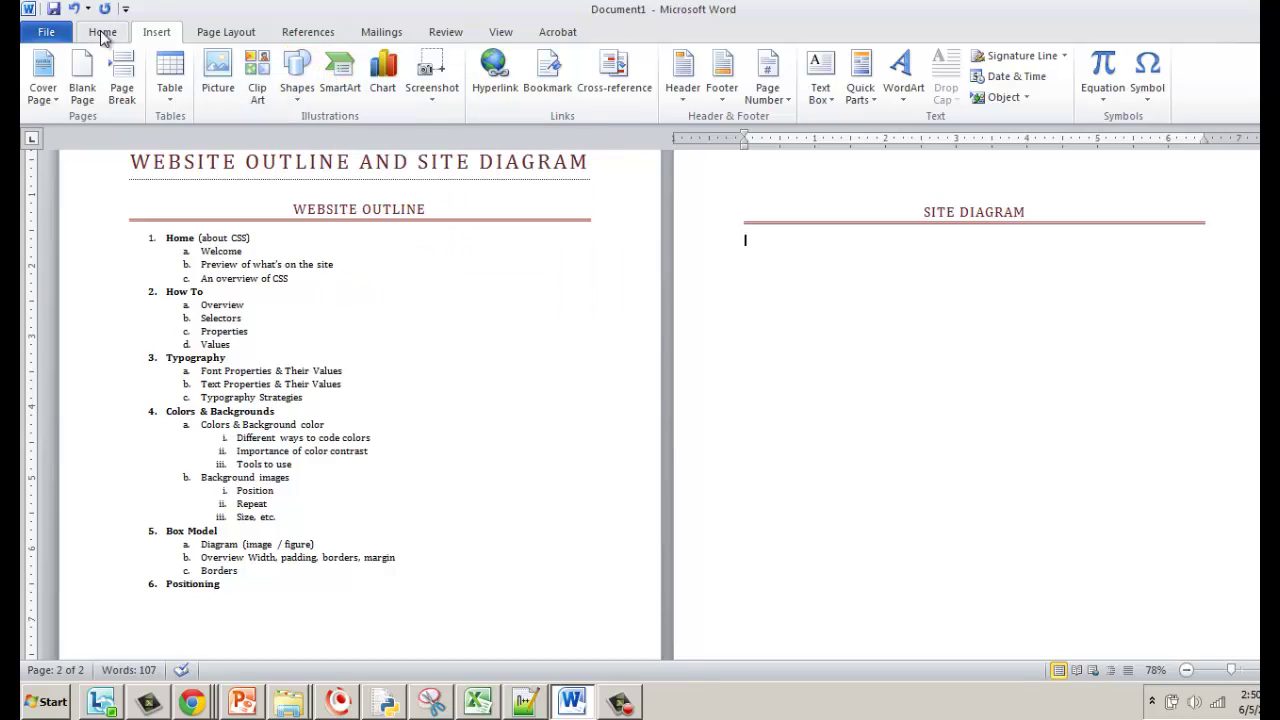
click(342, 79)
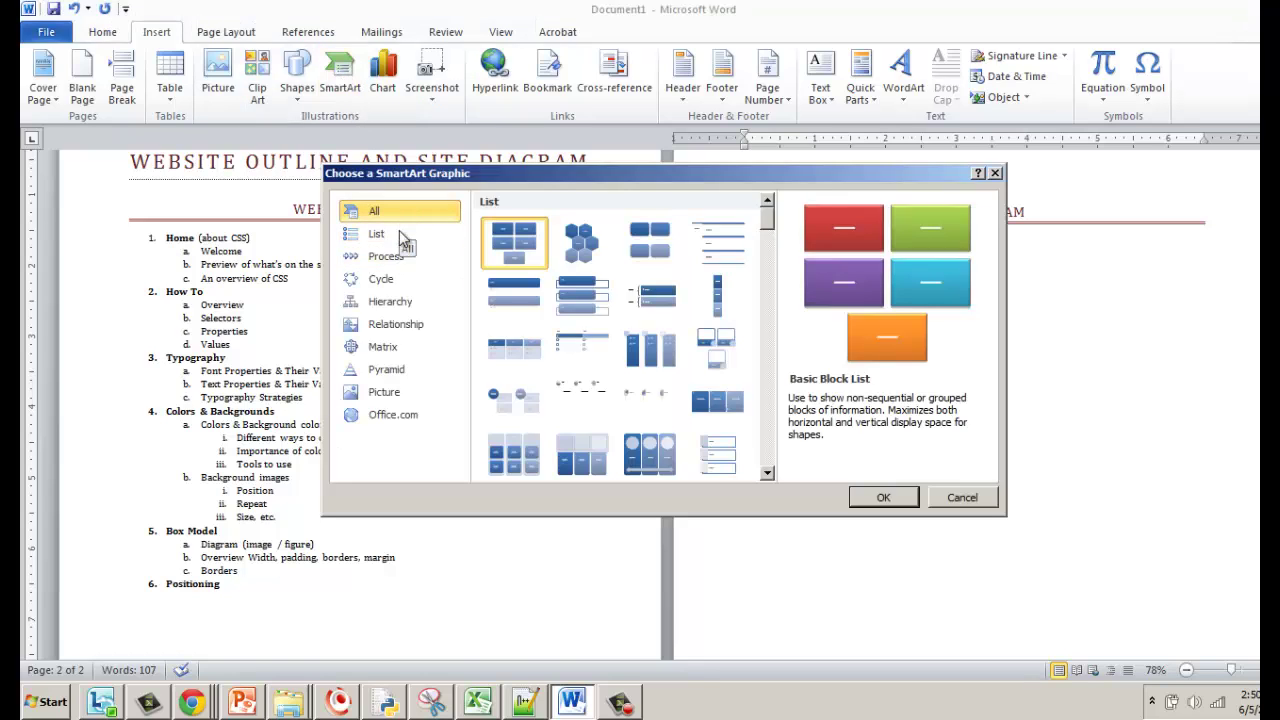
click(397, 302)
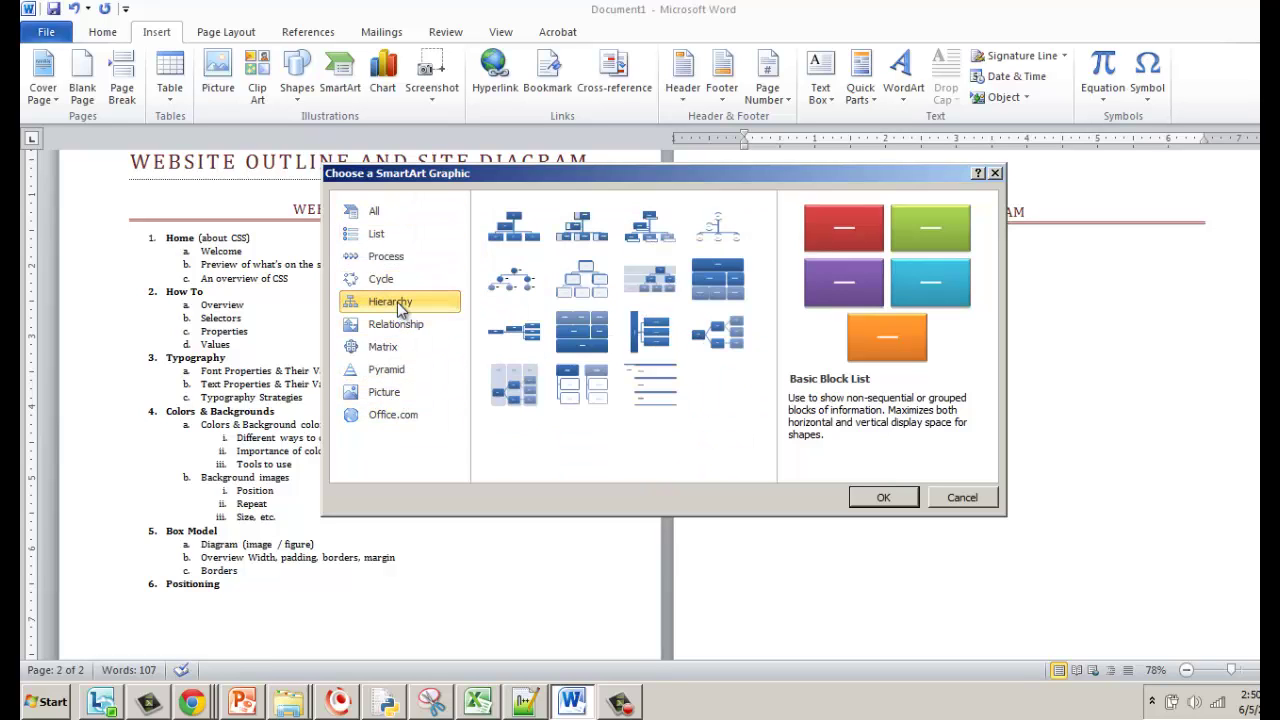
click(586, 287)
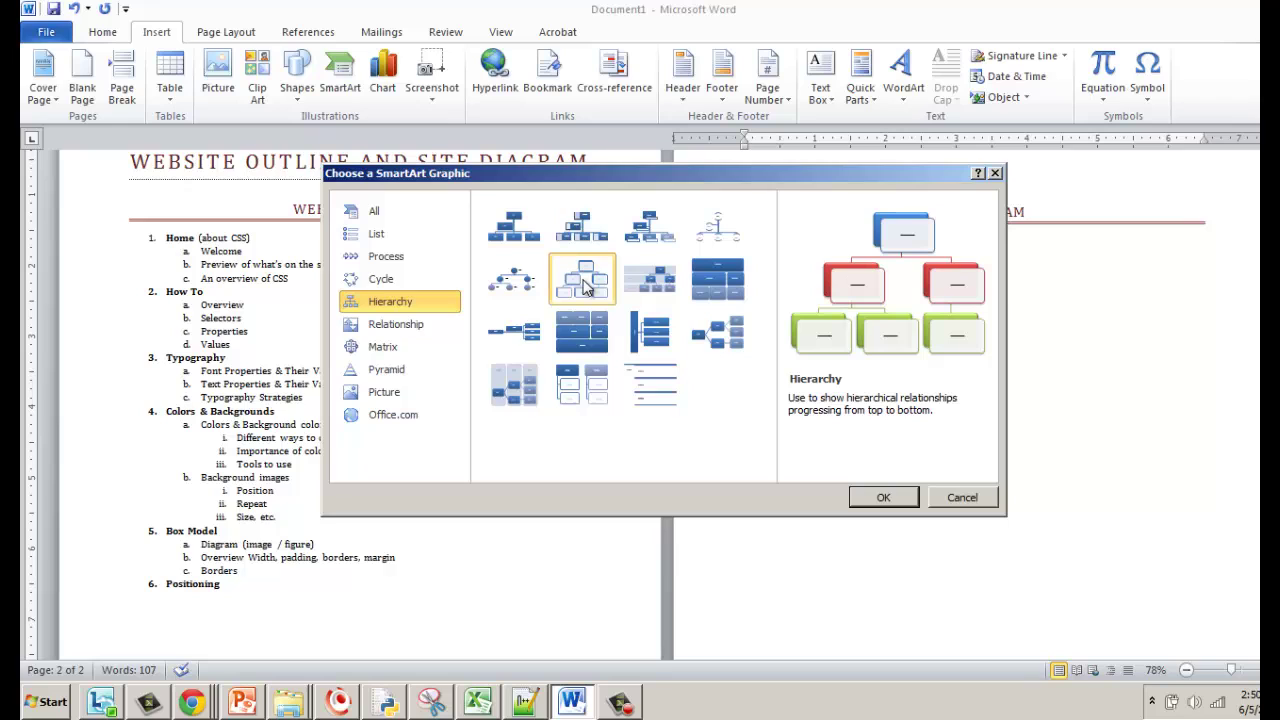
click(872, 500)
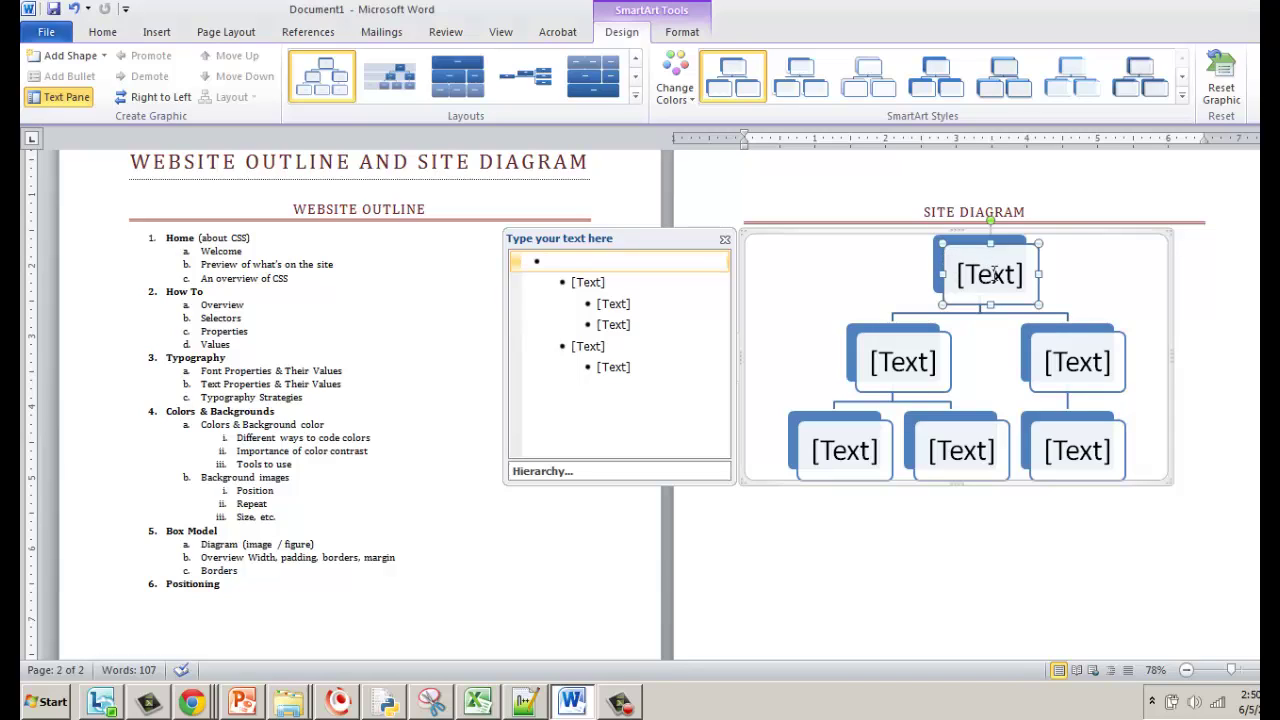
Label the top box 'home' and the two second-level boxes 'How To' and 'Typography'
click(988, 270)
text(home)
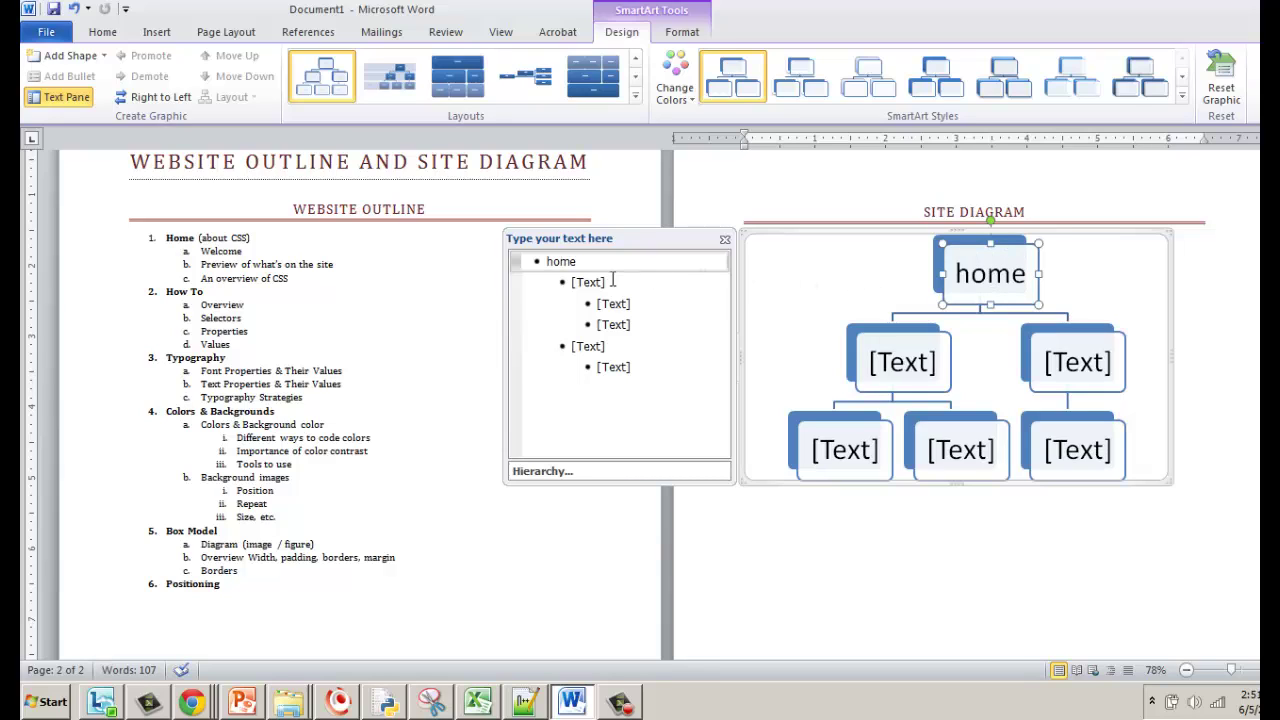
click(610, 282)
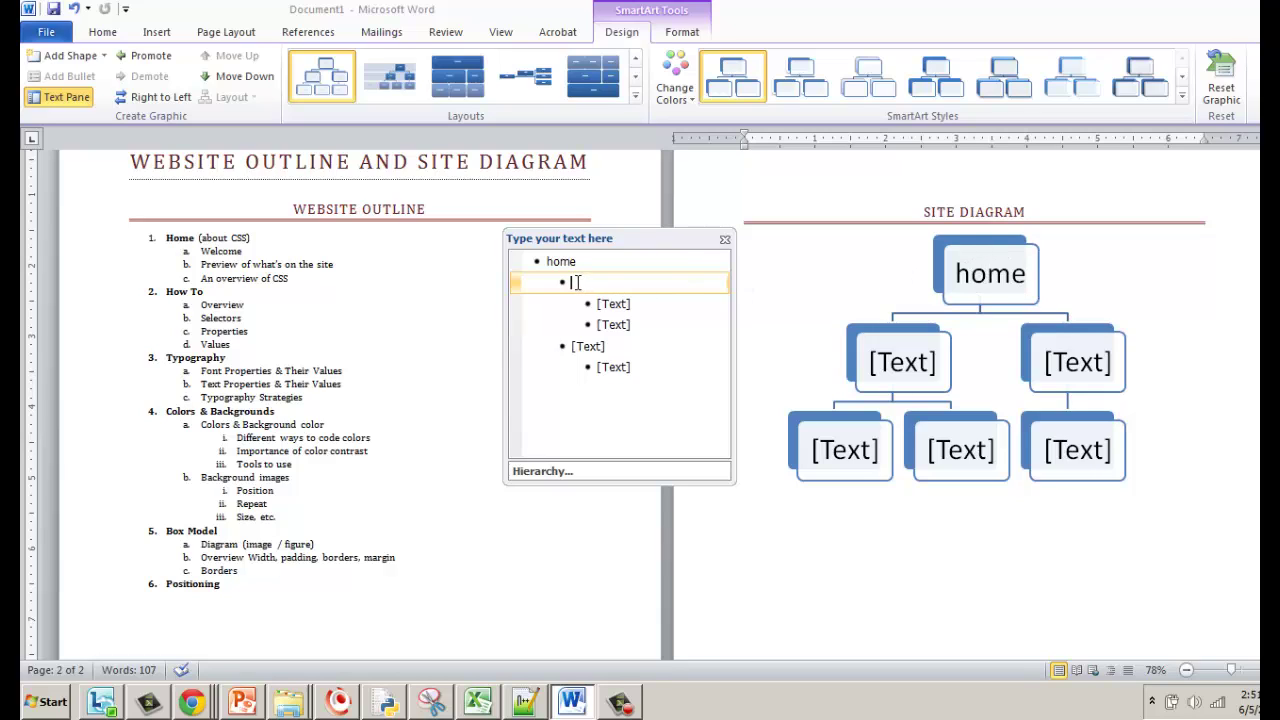
text(How To)
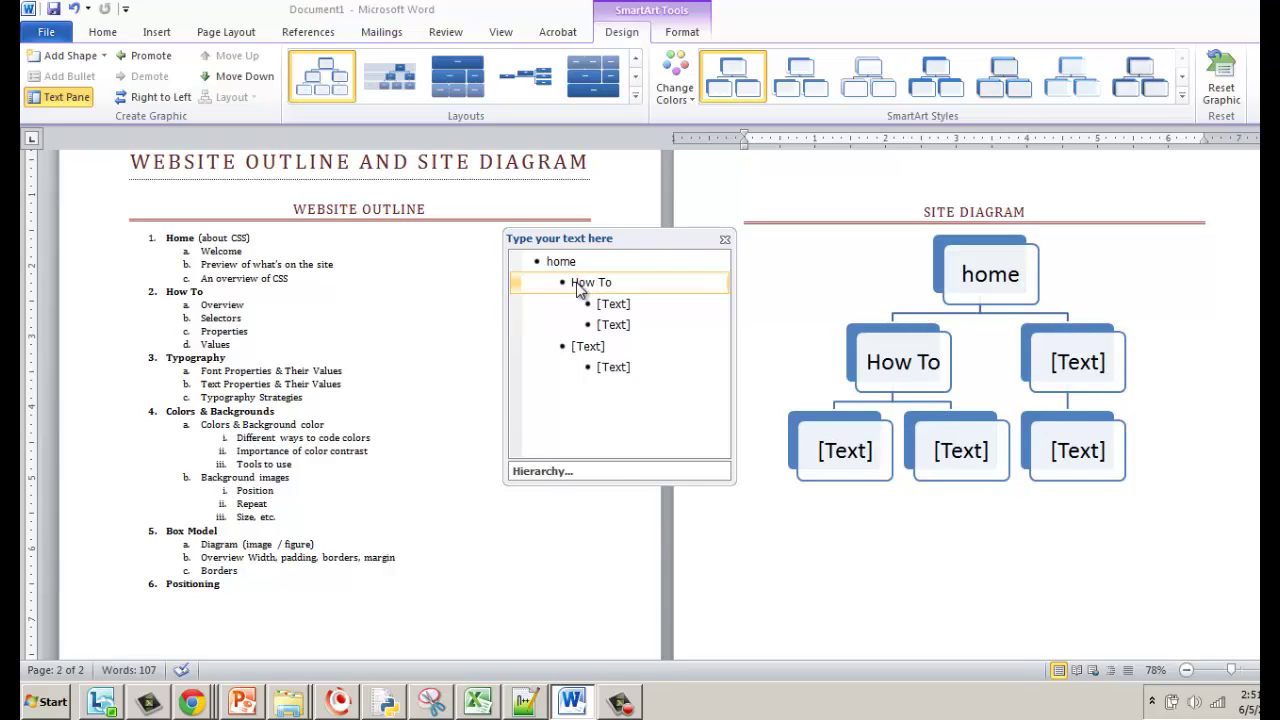
click(593, 345)
text(Typography)
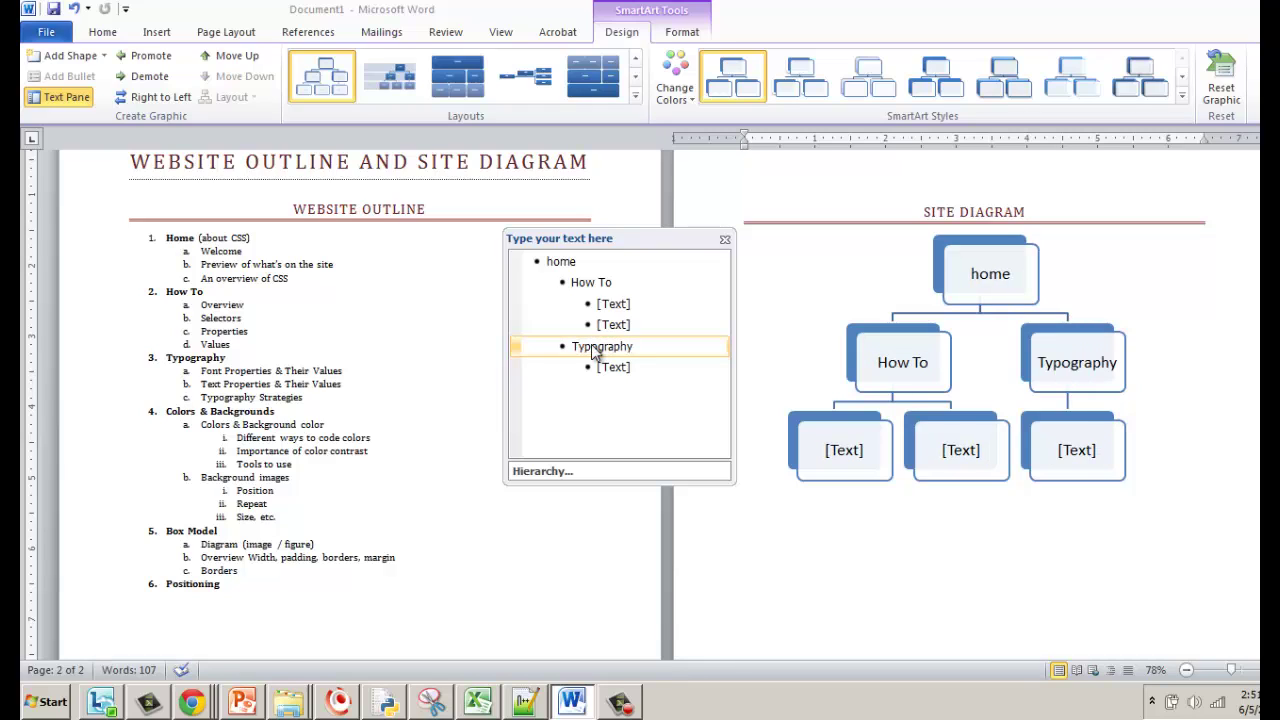
Remove the empty entries under How To and make Typography a direct child of home
click(612, 303)
click(645, 325)
key(shift+Tab)
key(shift+Tab)
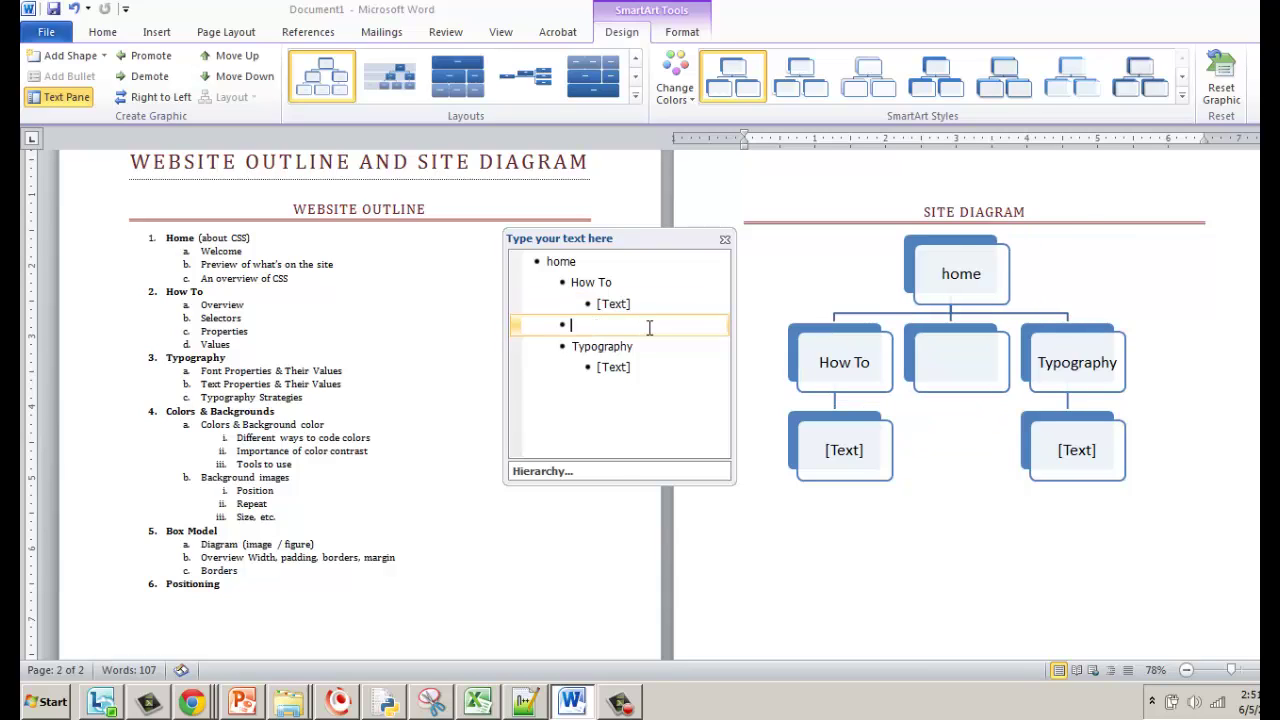
key(BackSpace)
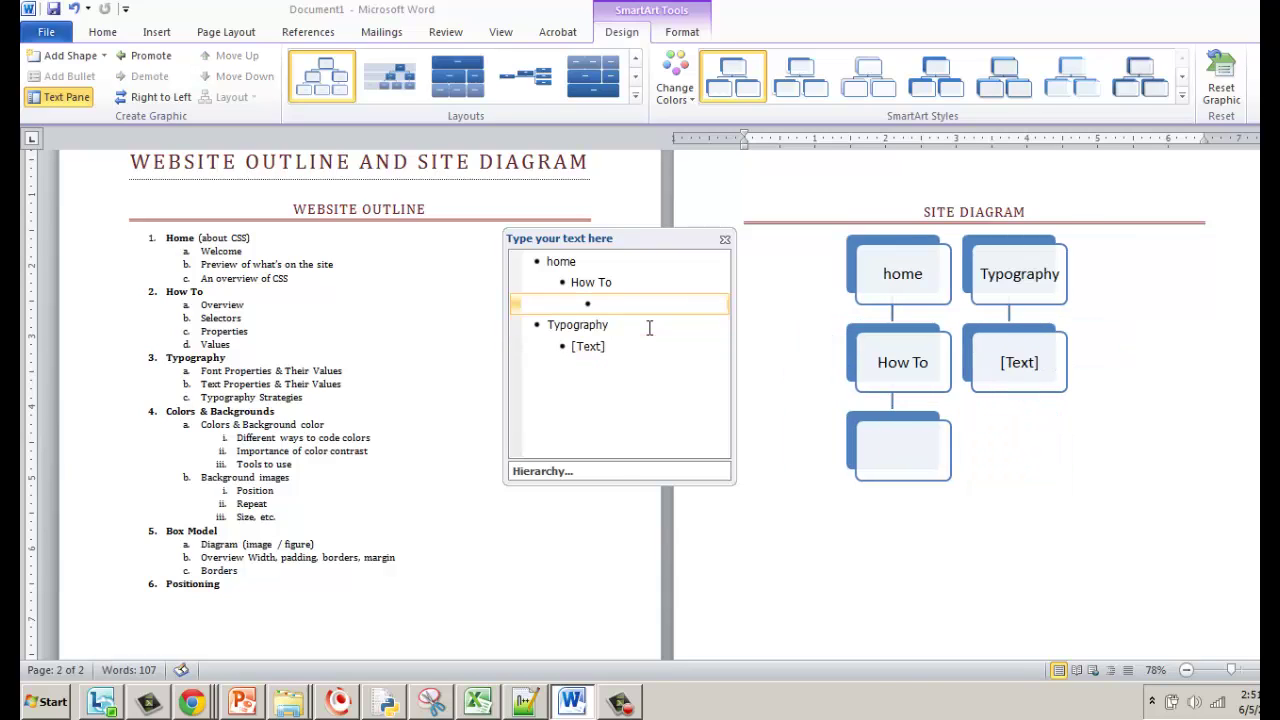
key(BackSpace)
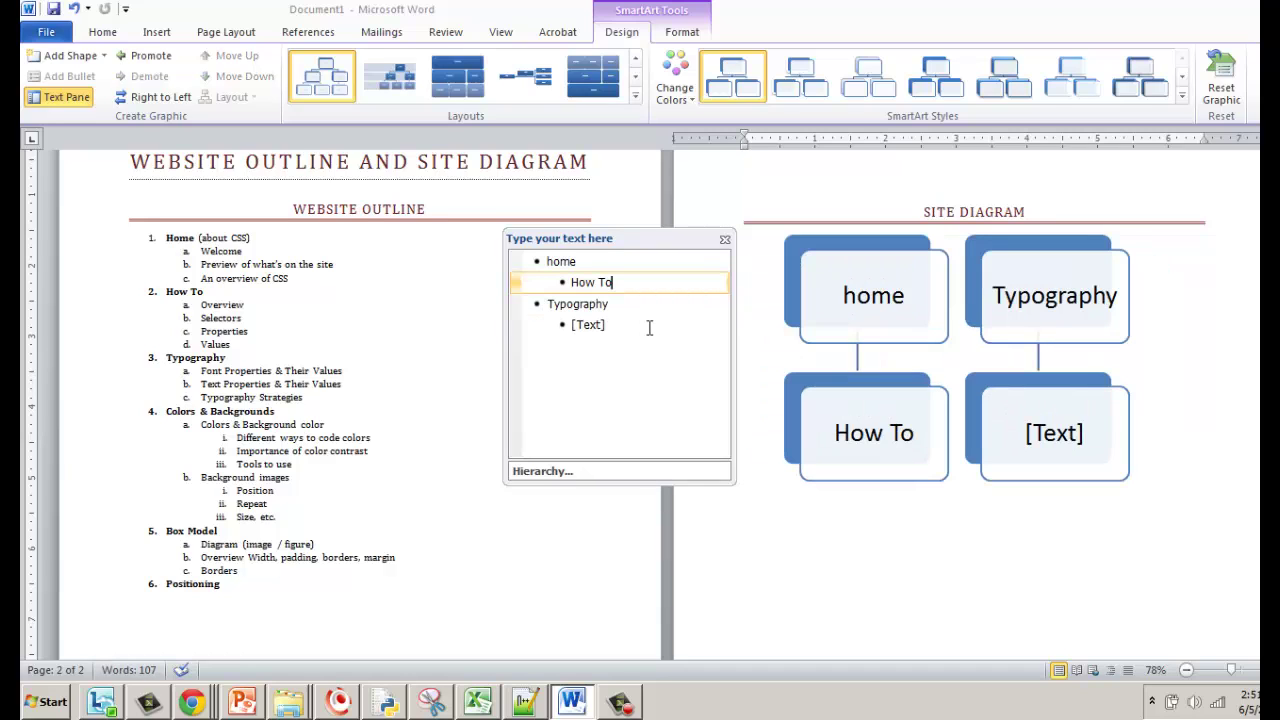
click(548, 304)
key(Tab)
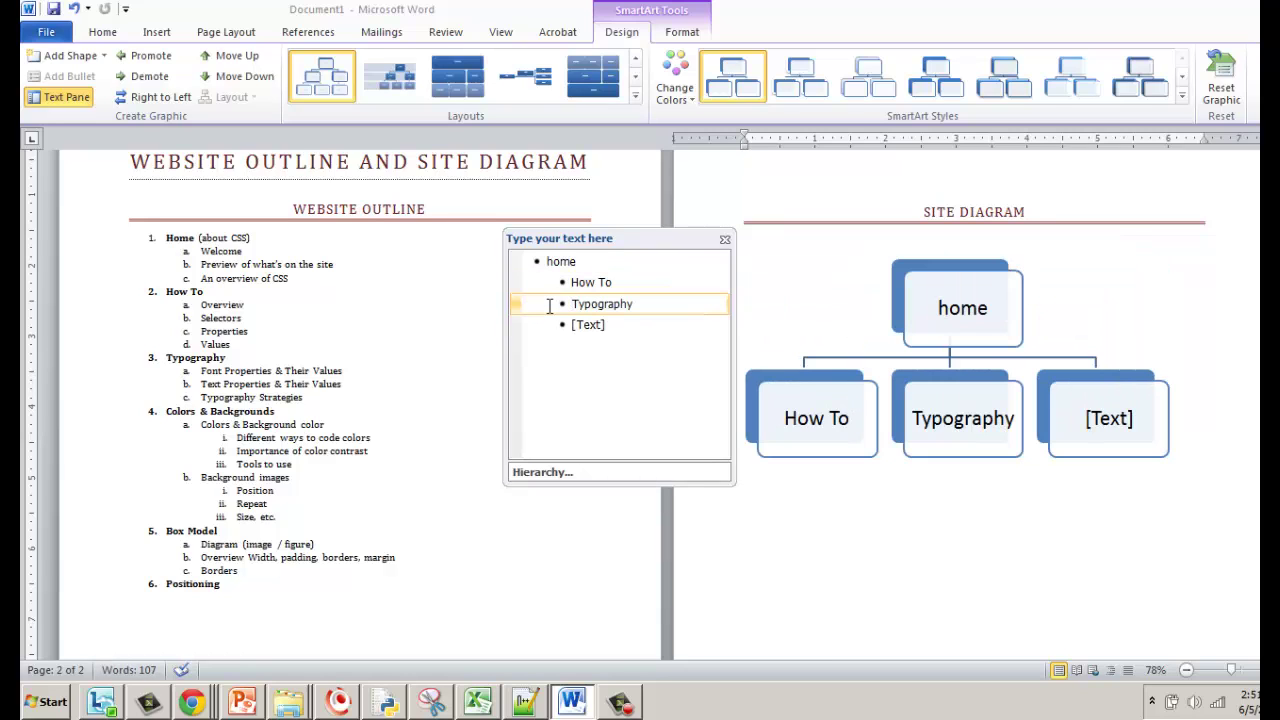
Fill the empty fourth entry with 'Colors & Backgrounds'
click(553, 261)
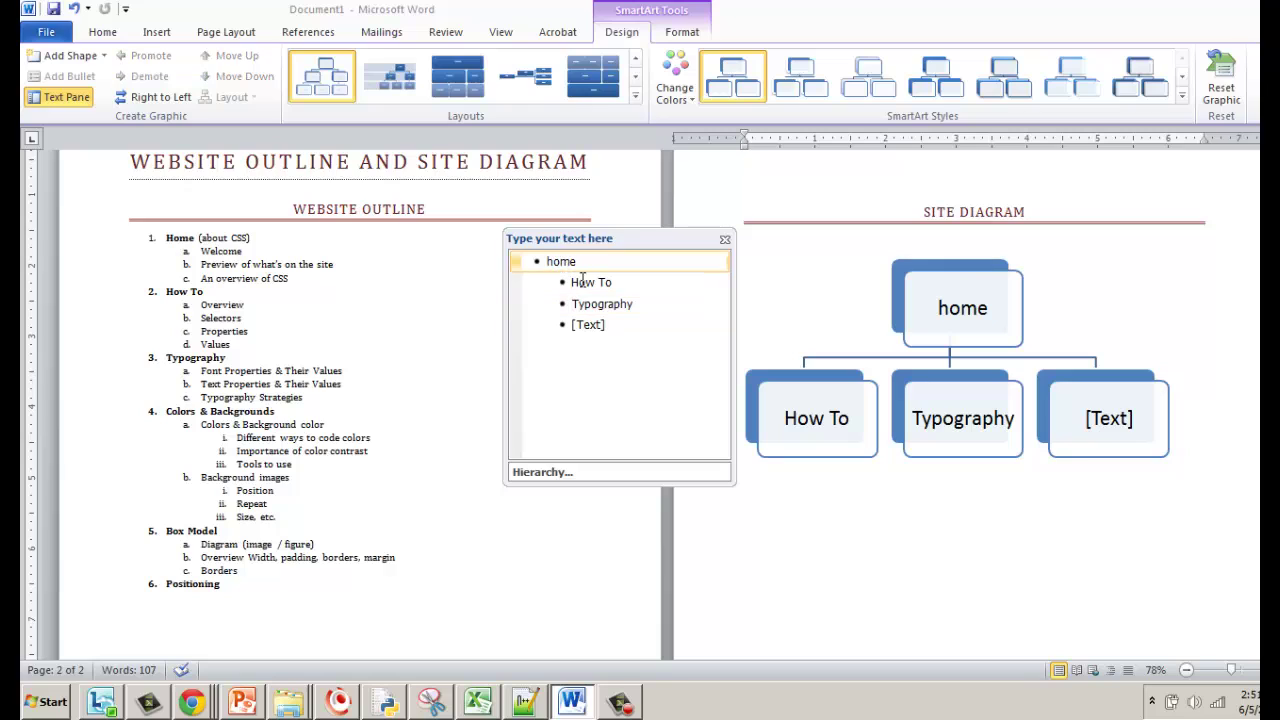
click(577, 282)
click(600, 306)
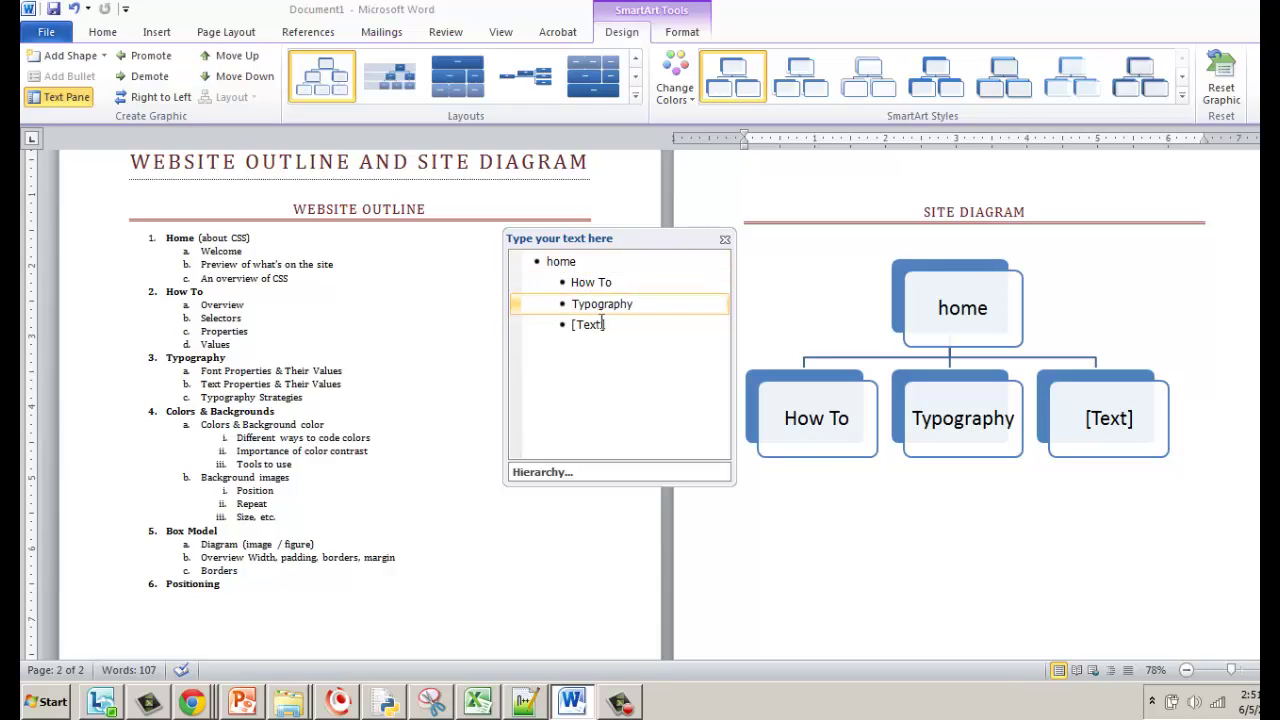
click(601, 326)
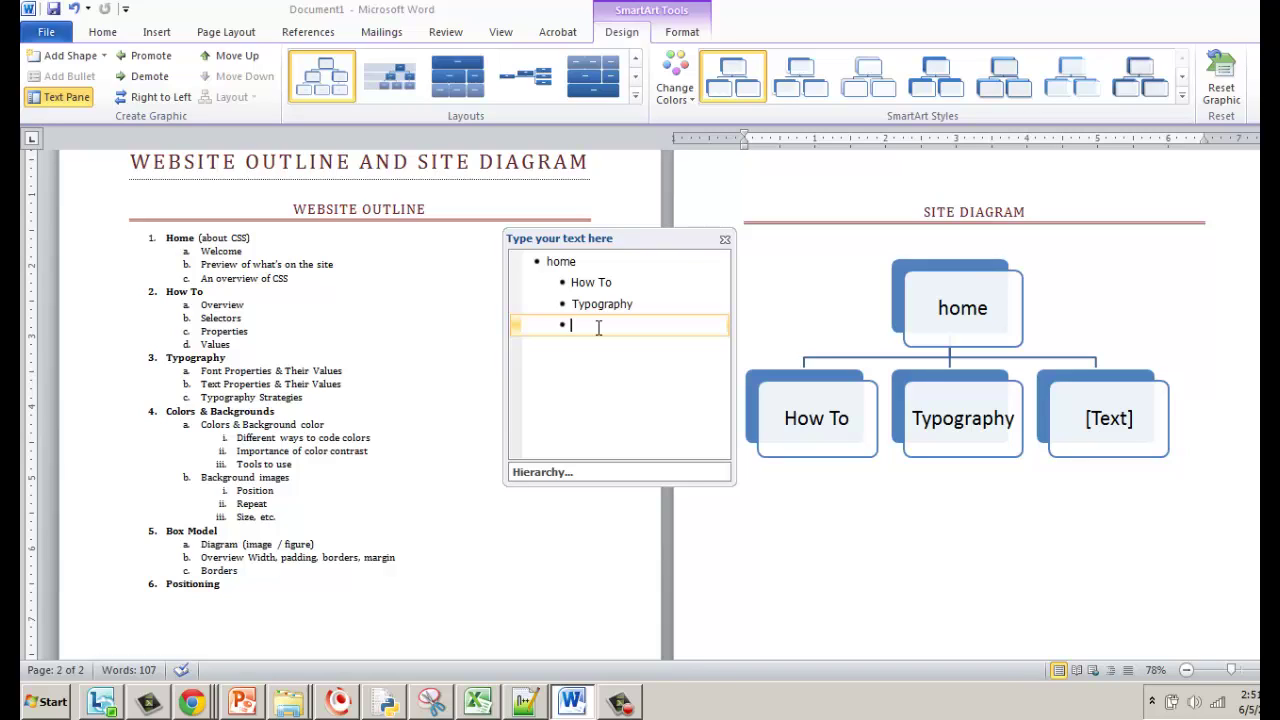
text(Colors)
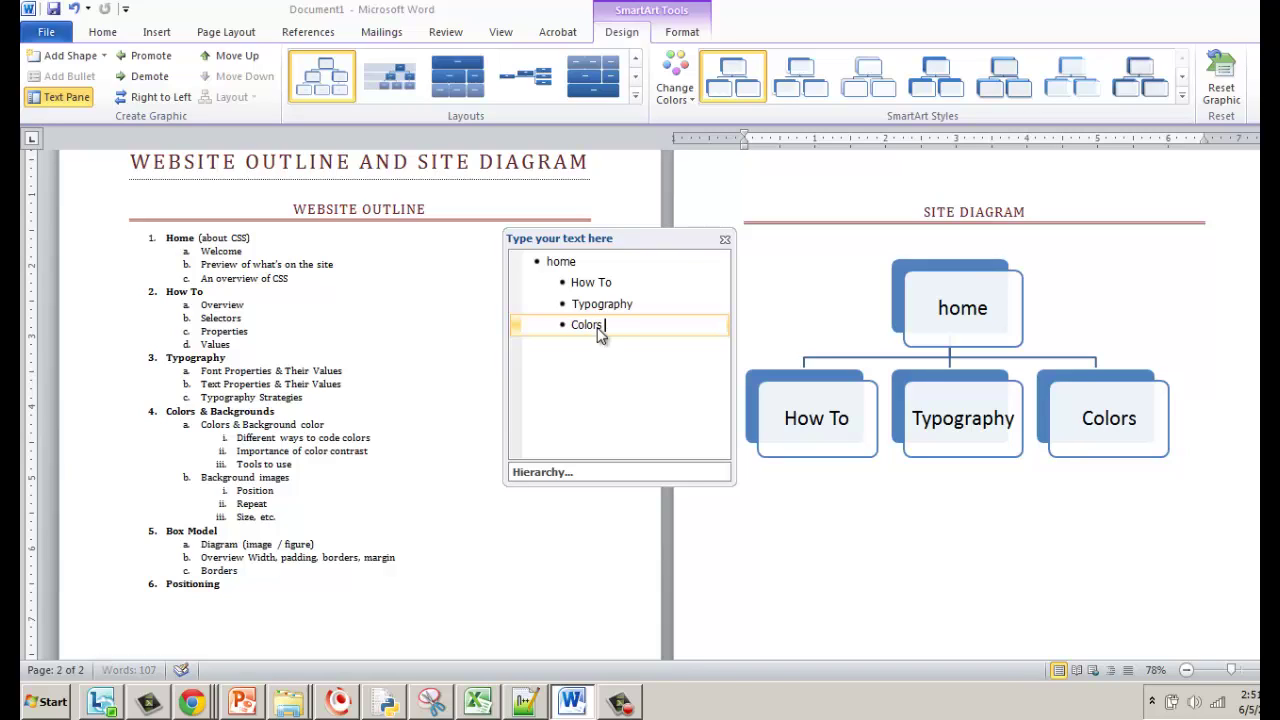
text( & Backgrounds)
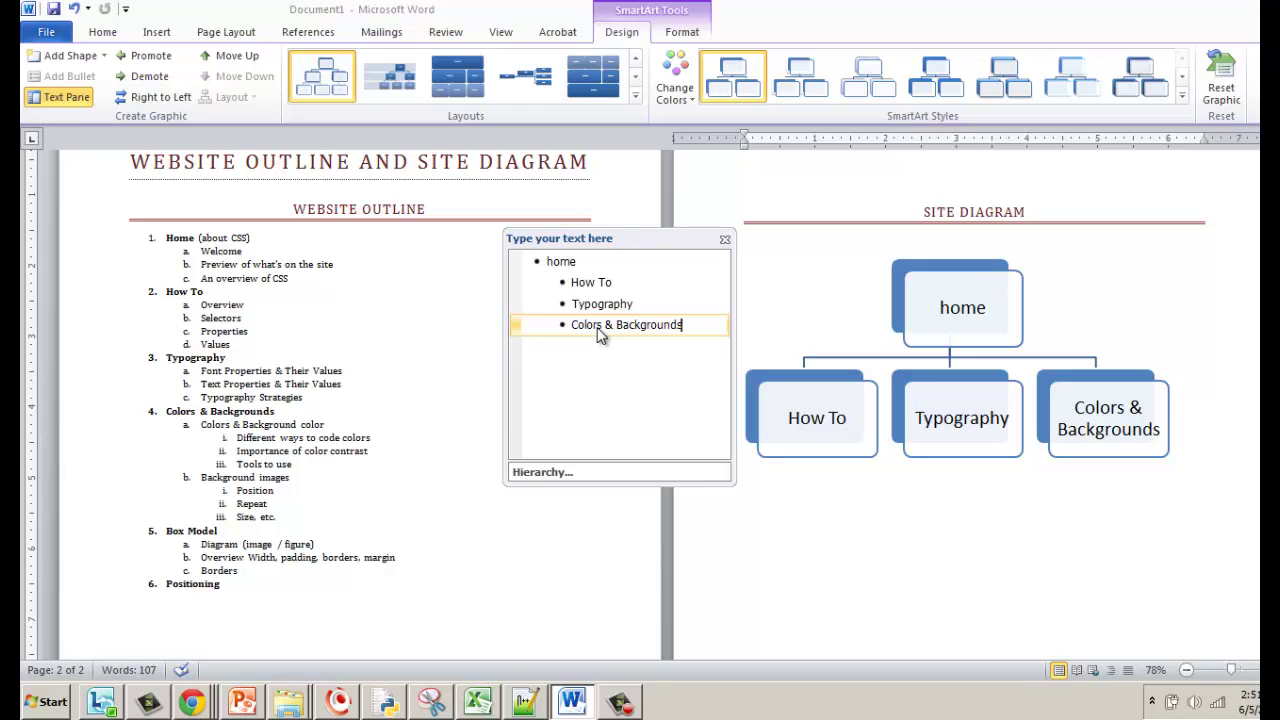
drag(568, 325, 689, 327)
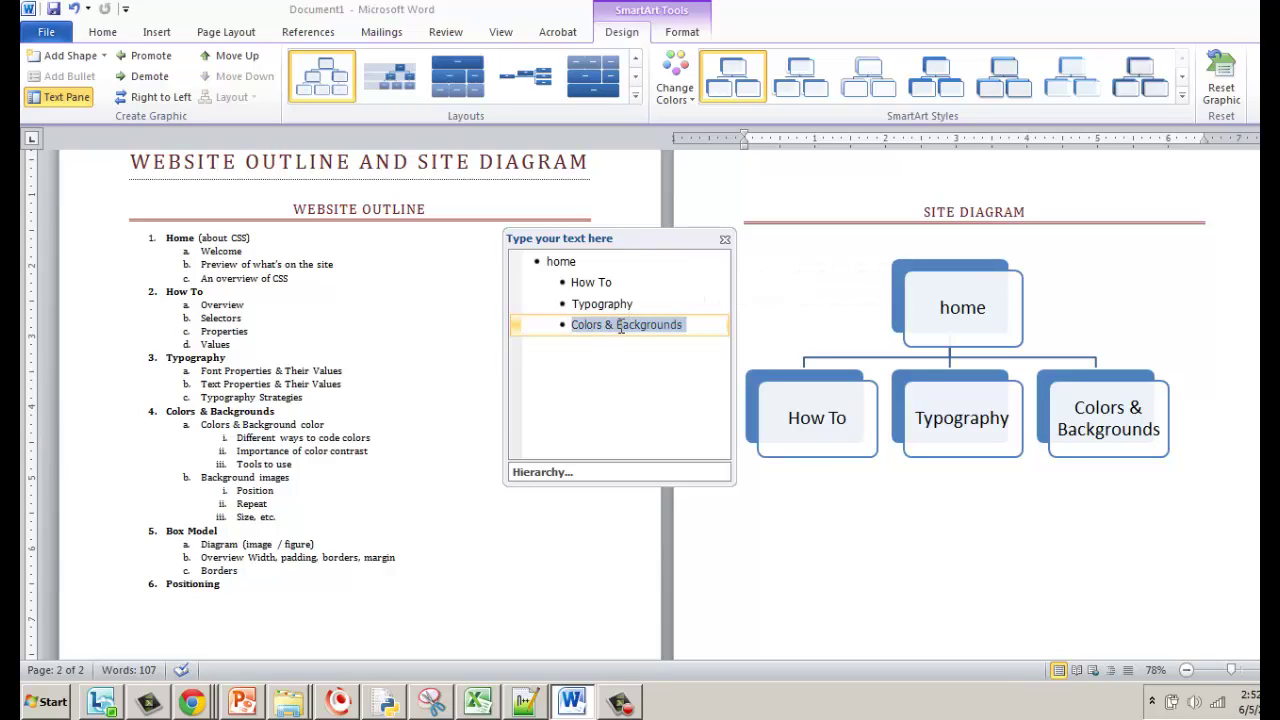
Delete the Colors & Backgrounds heading from the outline
click(203, 424)
click(203, 426)
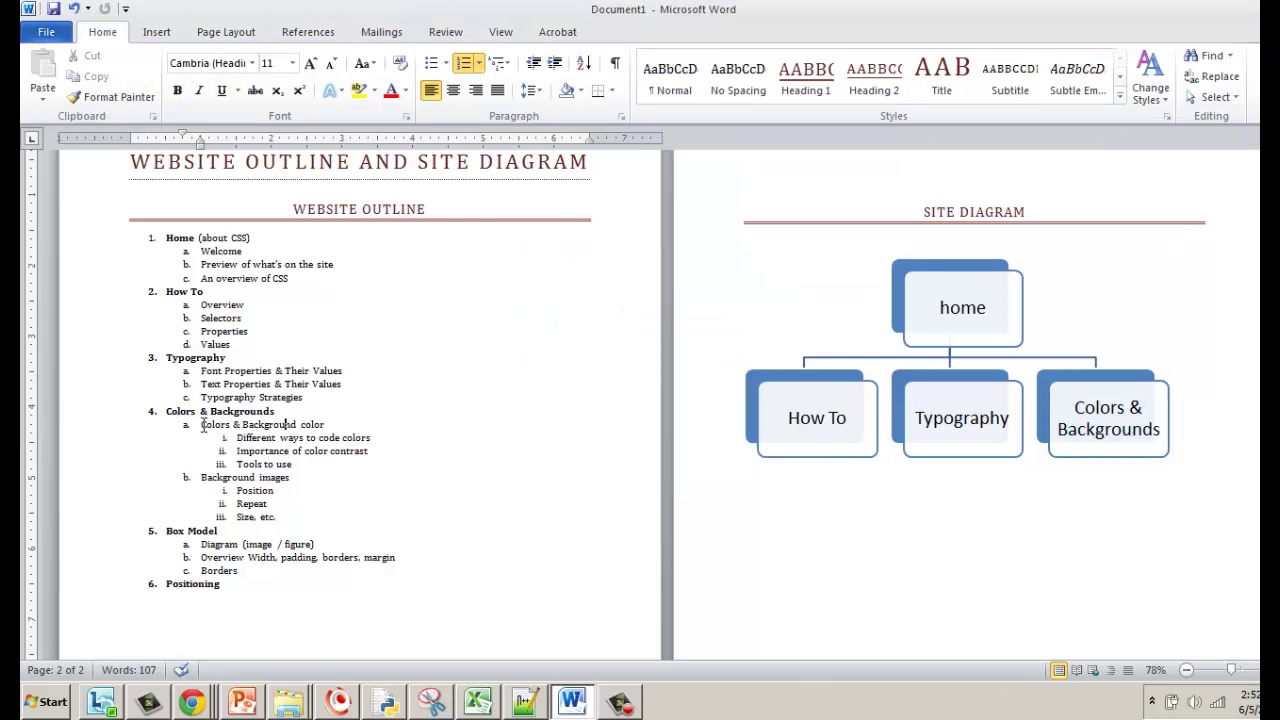
drag(202, 425, 356, 426)
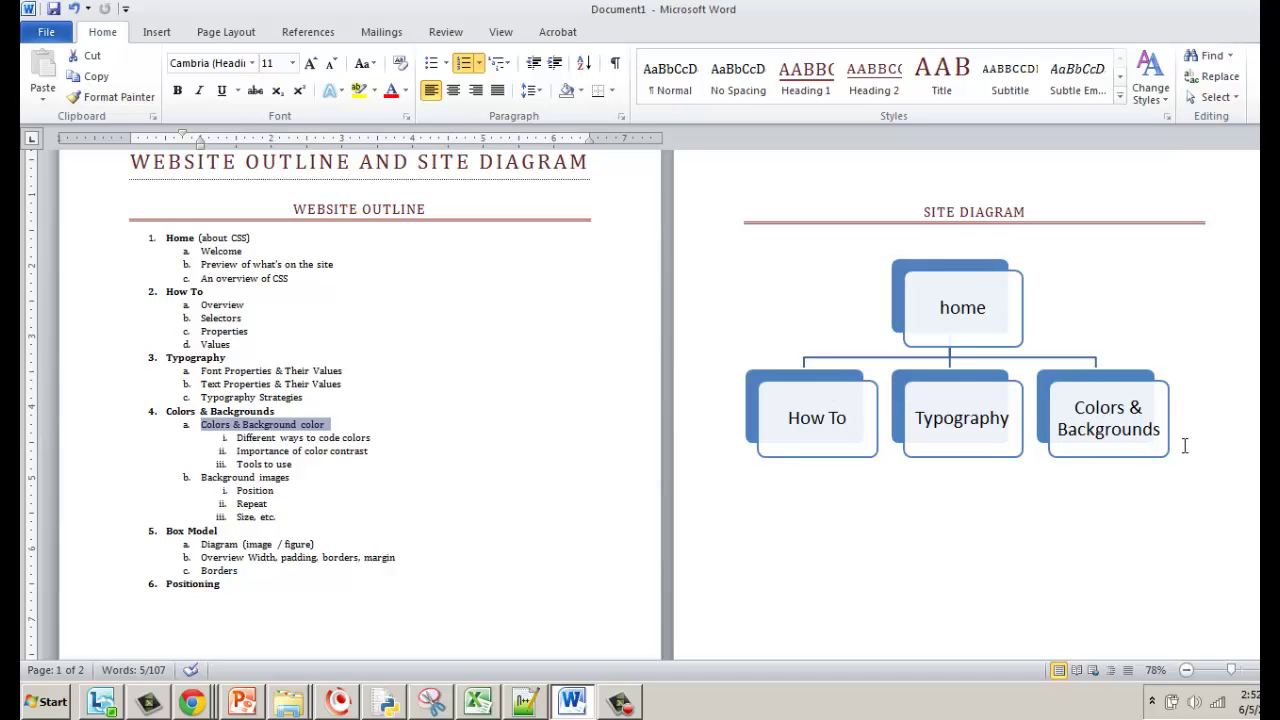
click(208, 436)
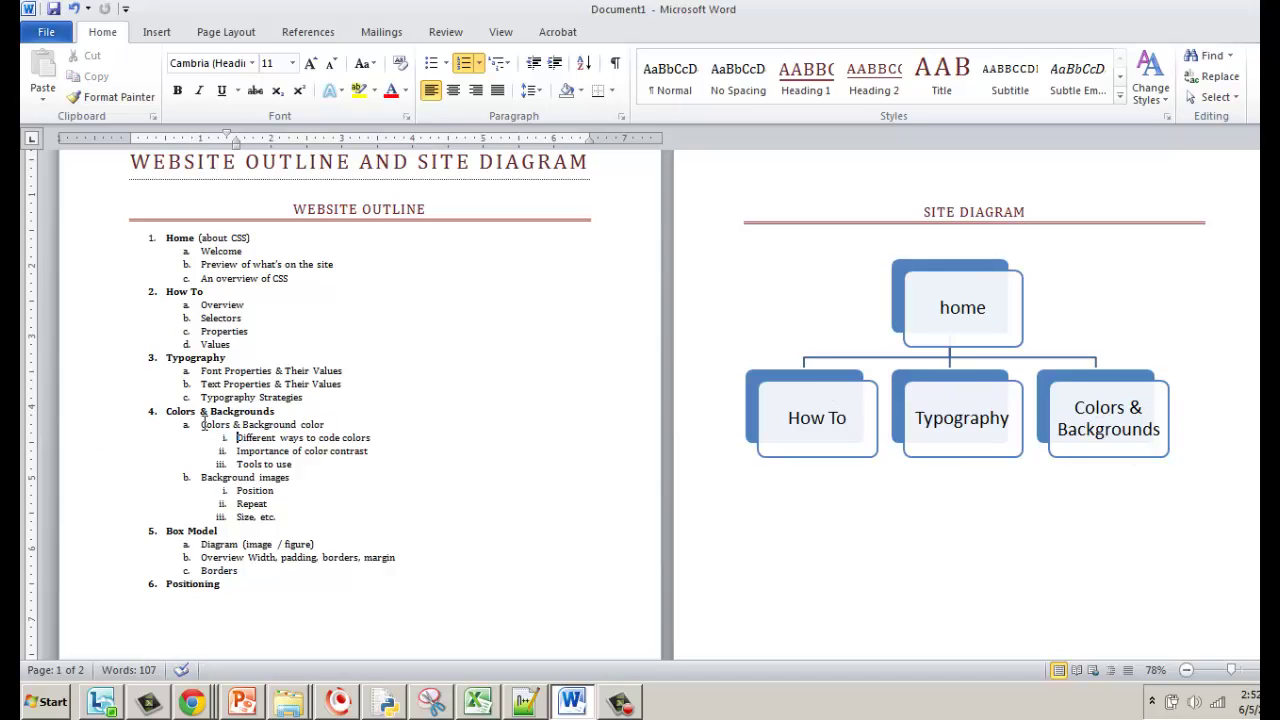
triple_click(172, 411)
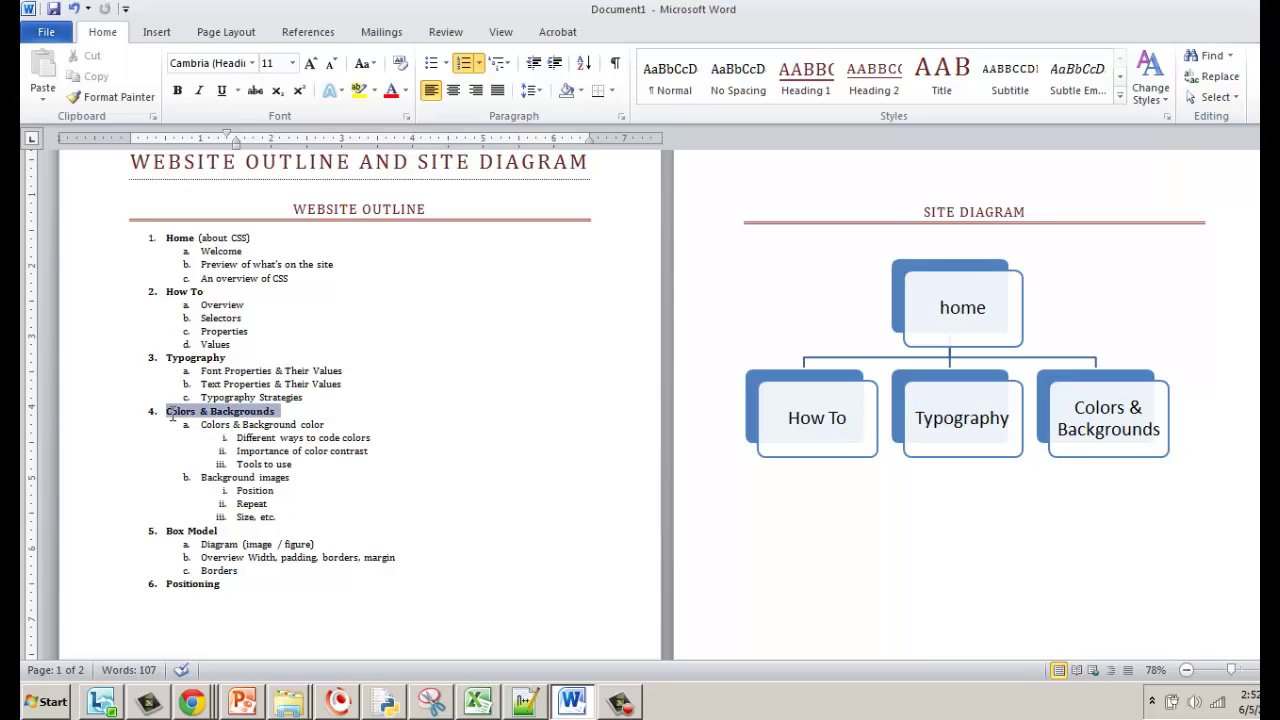
key(Delete)
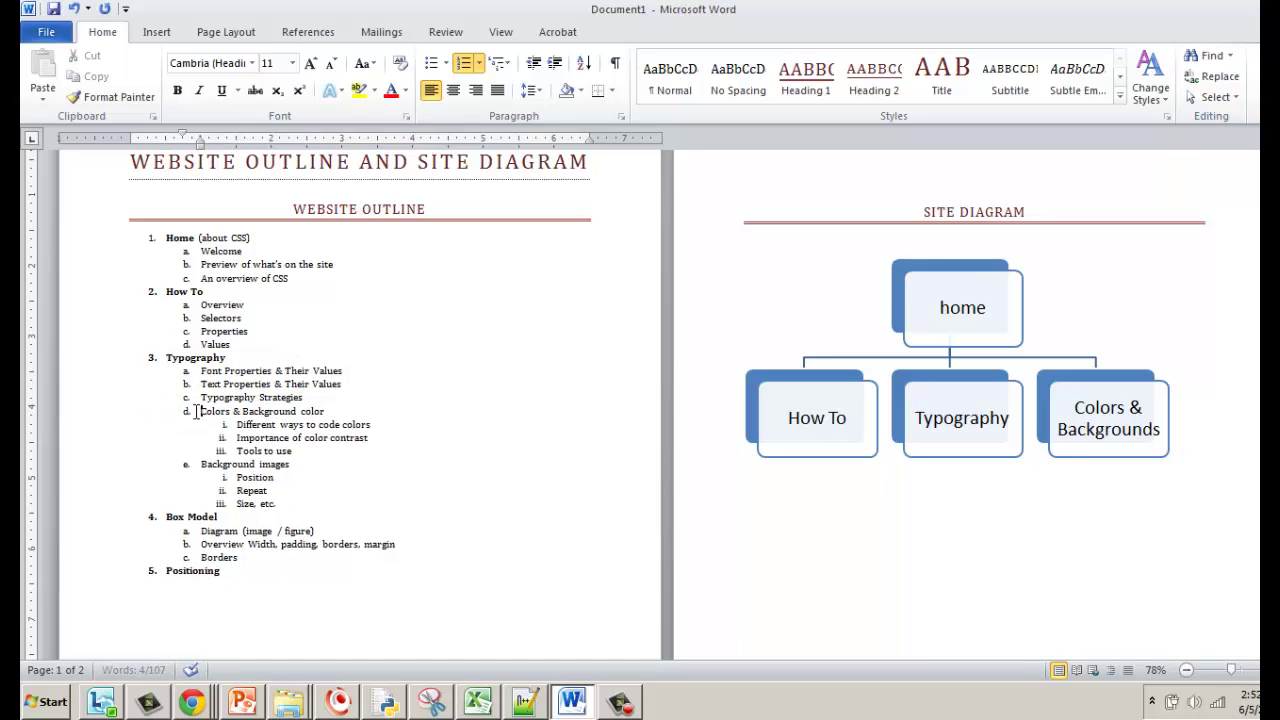
Promote Colors & Background color, Background images and their sub-items one level, and bold the colour item
key(shift+Tab)
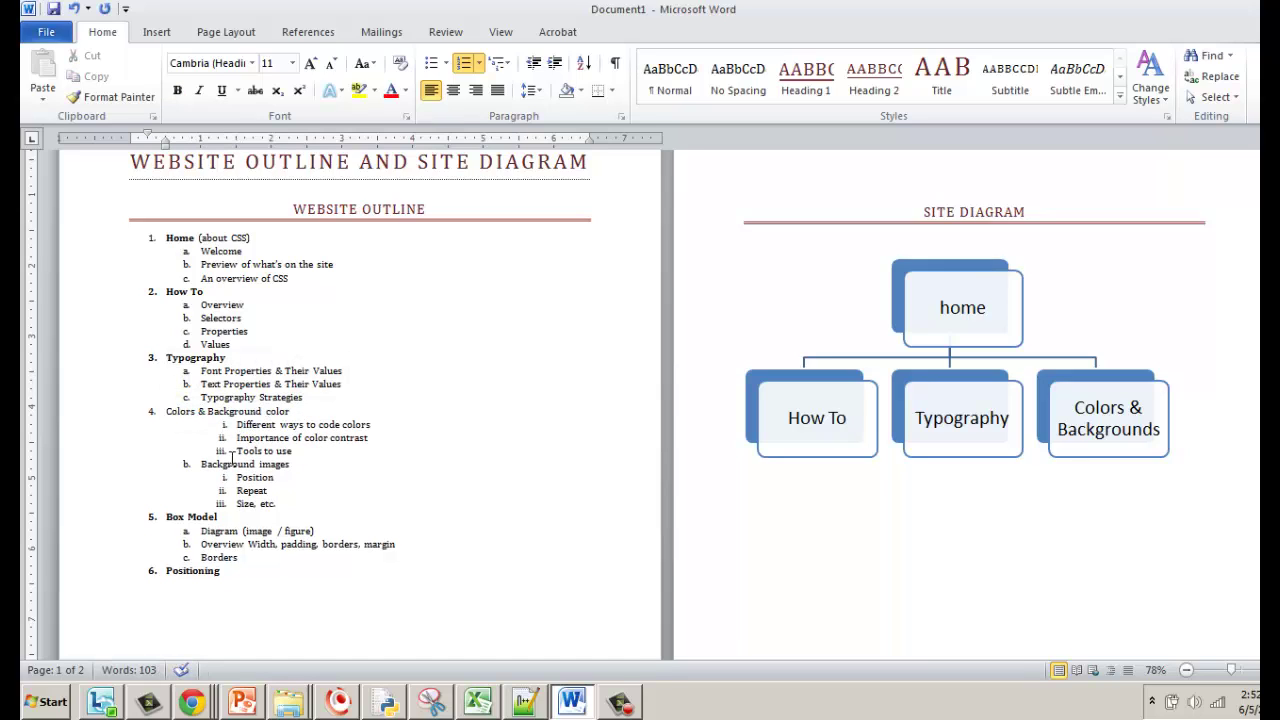
mouse_move(200, 464)
mouse_down()
mouse_move(290, 505)
mouse_move(201, 464)
mouse_up()
click(284, 505)
key(shift+Tab)
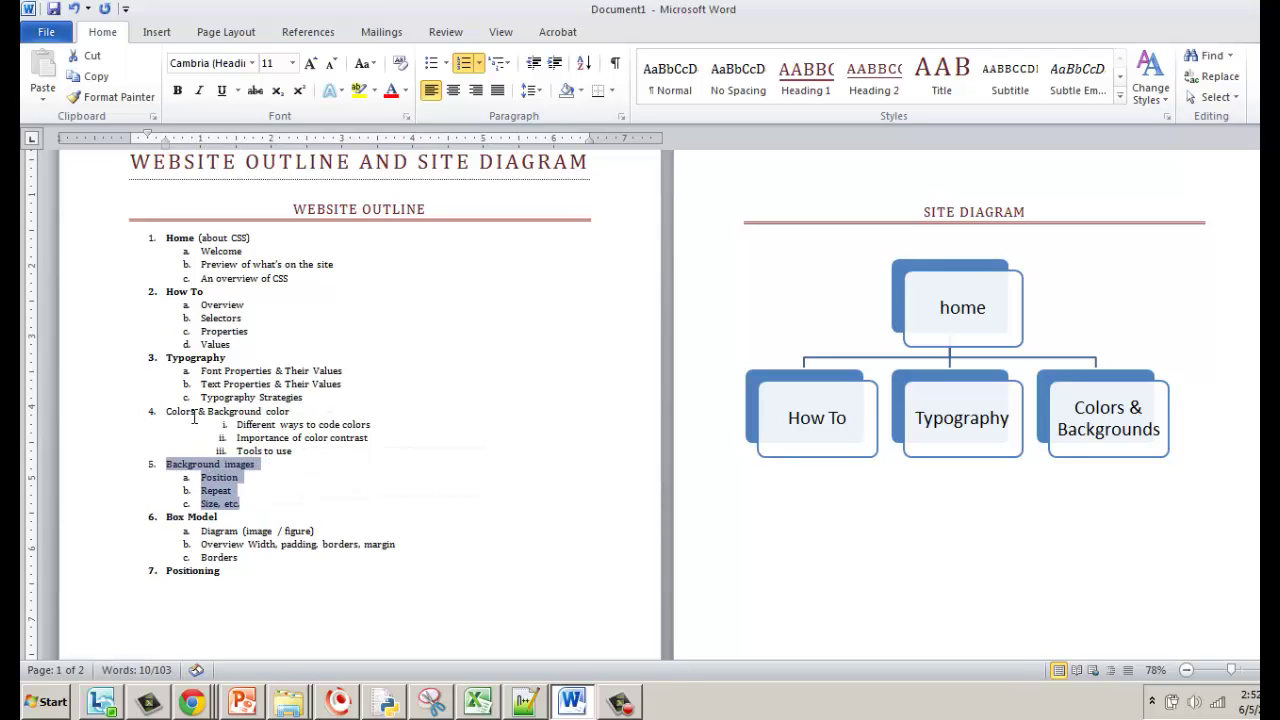
drag(238, 420, 331, 450)
key(shift+Tab)
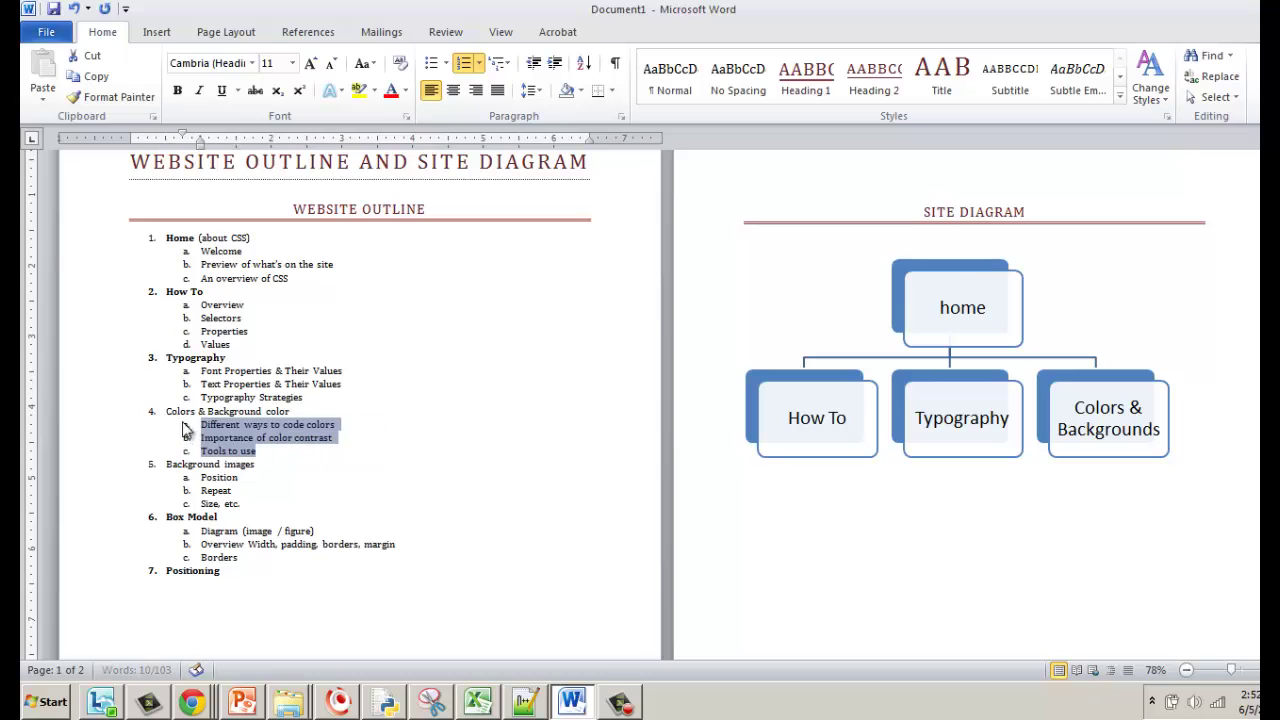
click(179, 411)
drag(179, 411, 296, 412)
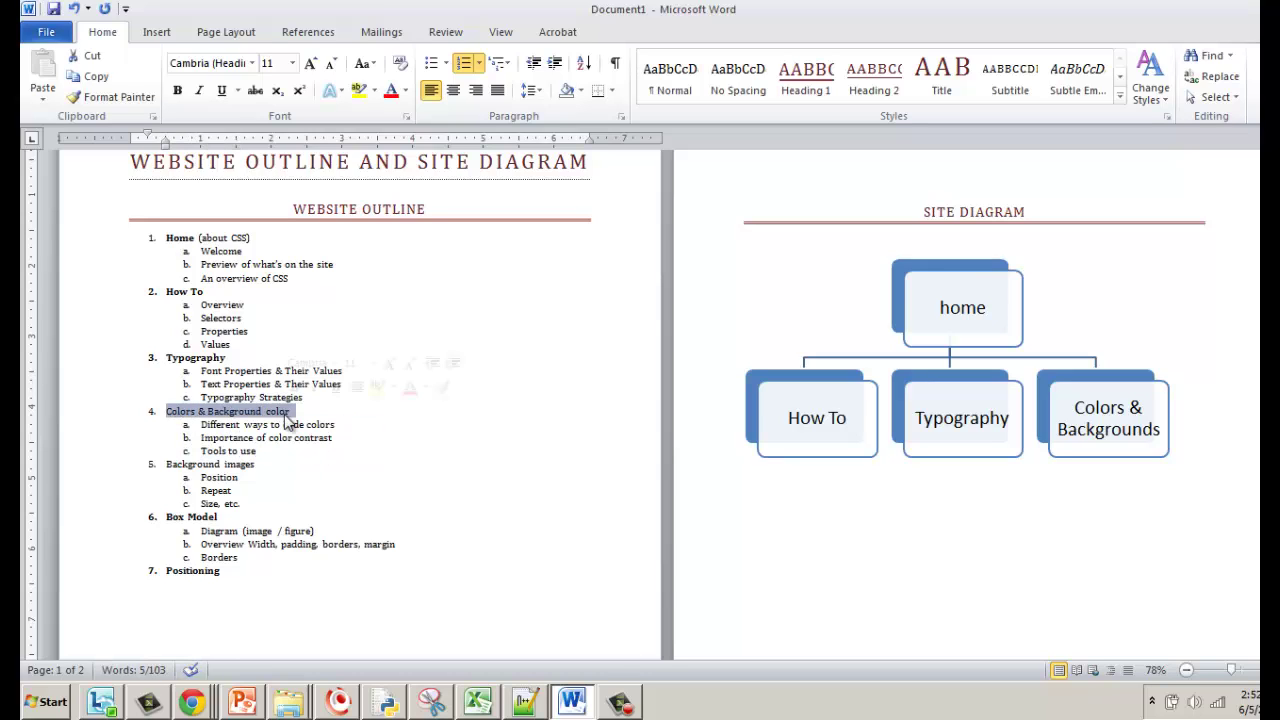
key(ctrl+b)
Rename the diagram's third box and outline item 4 to 'Colors'
click(1110, 415)
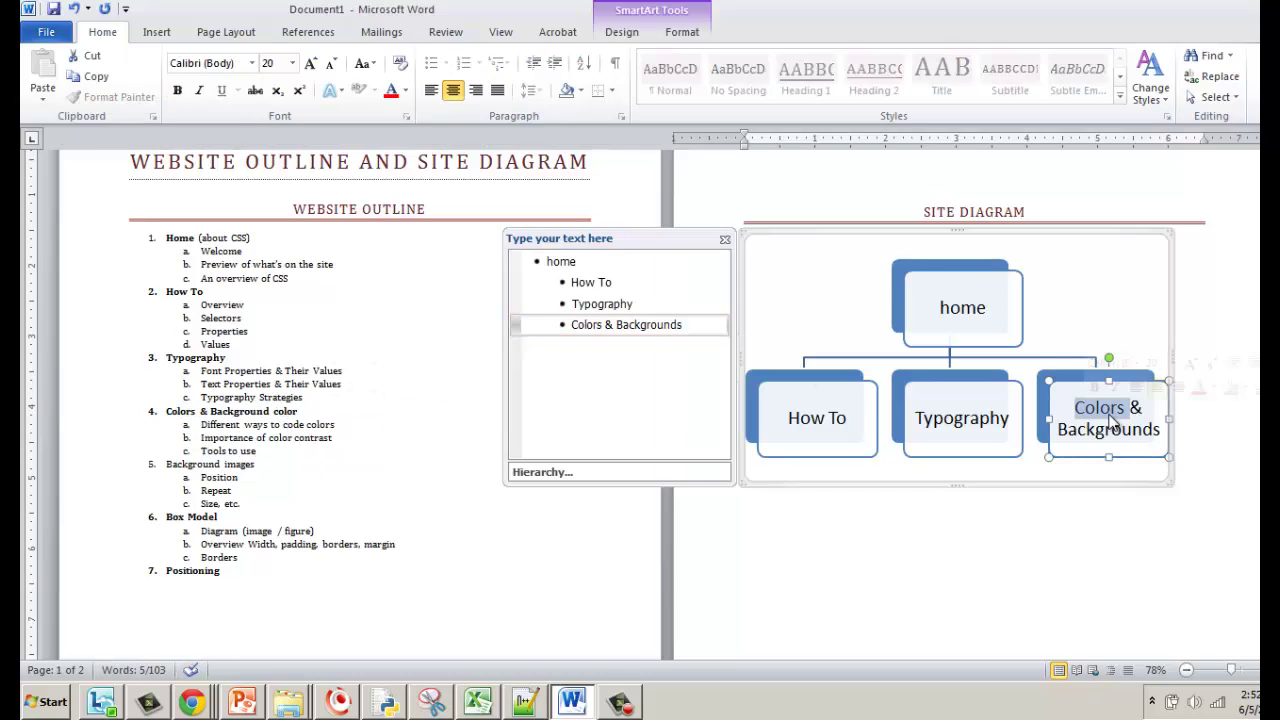
triple_click(1094, 410)
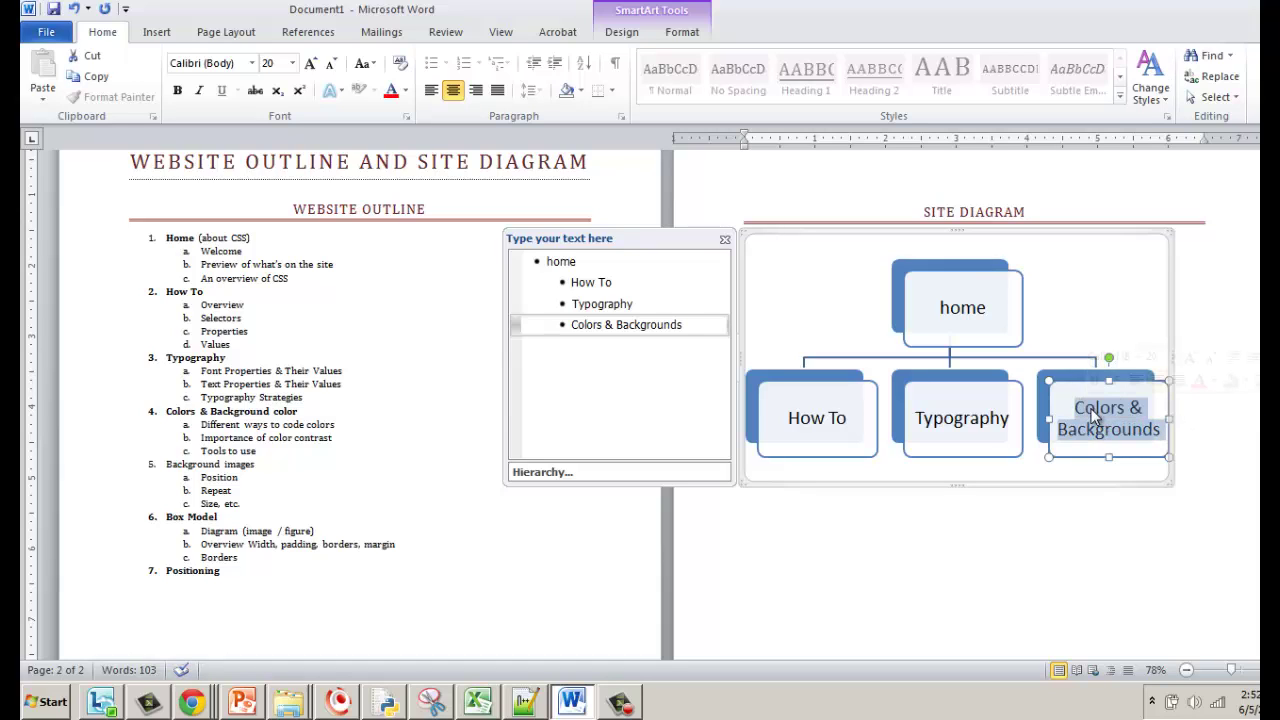
text(Colors)
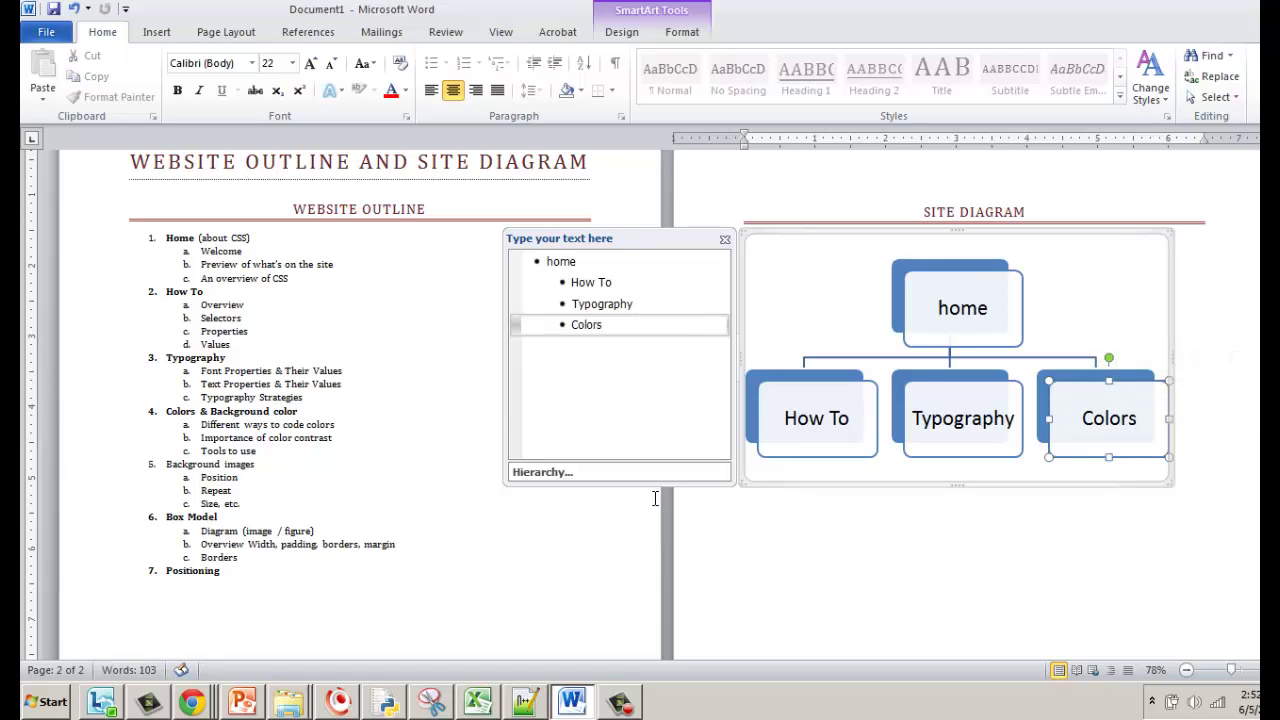
drag(166, 411, 297, 412)
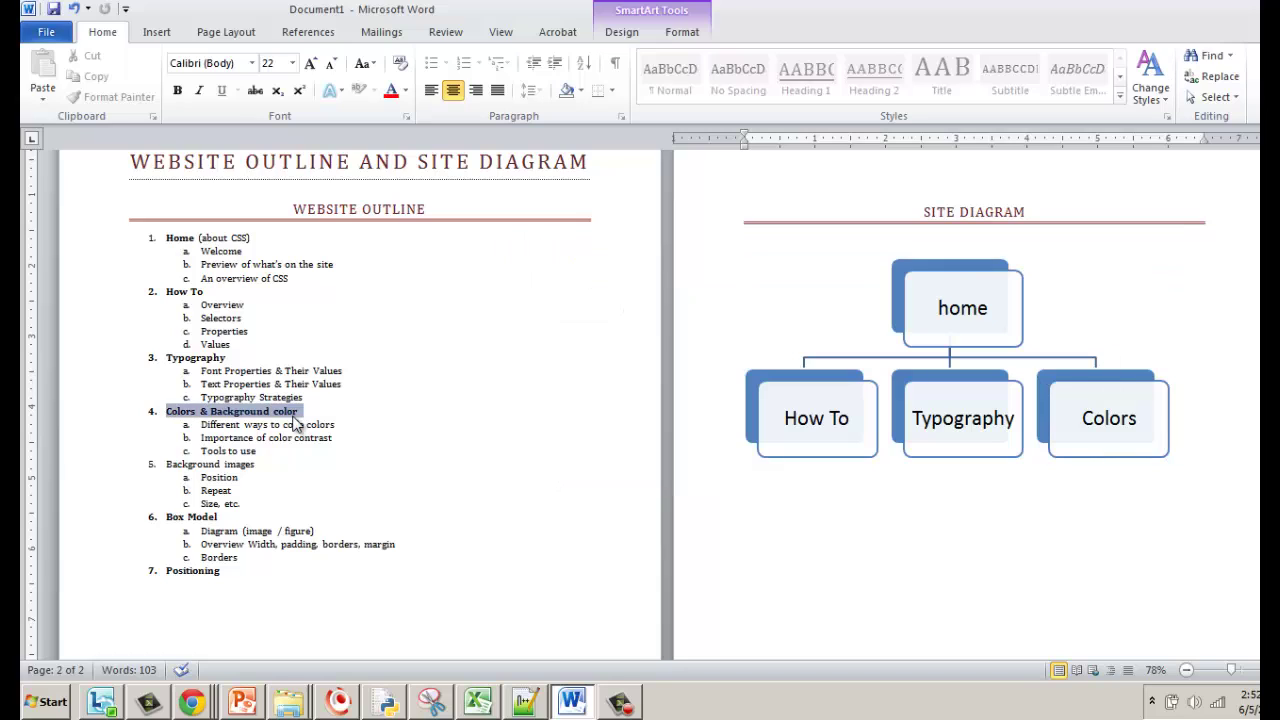
text(Colors)
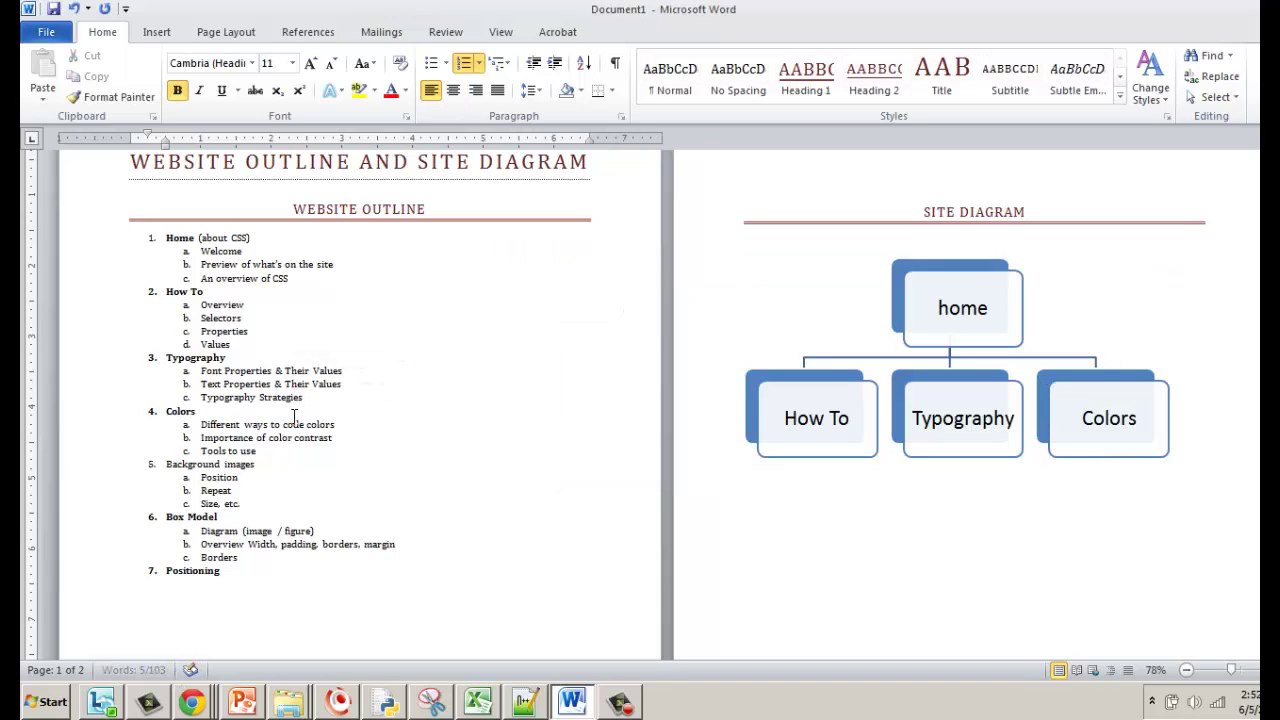
Bold the Background images item and rename it to 'Backgrounds'
drag(183, 464, 262, 466)
key(ctrl+b)
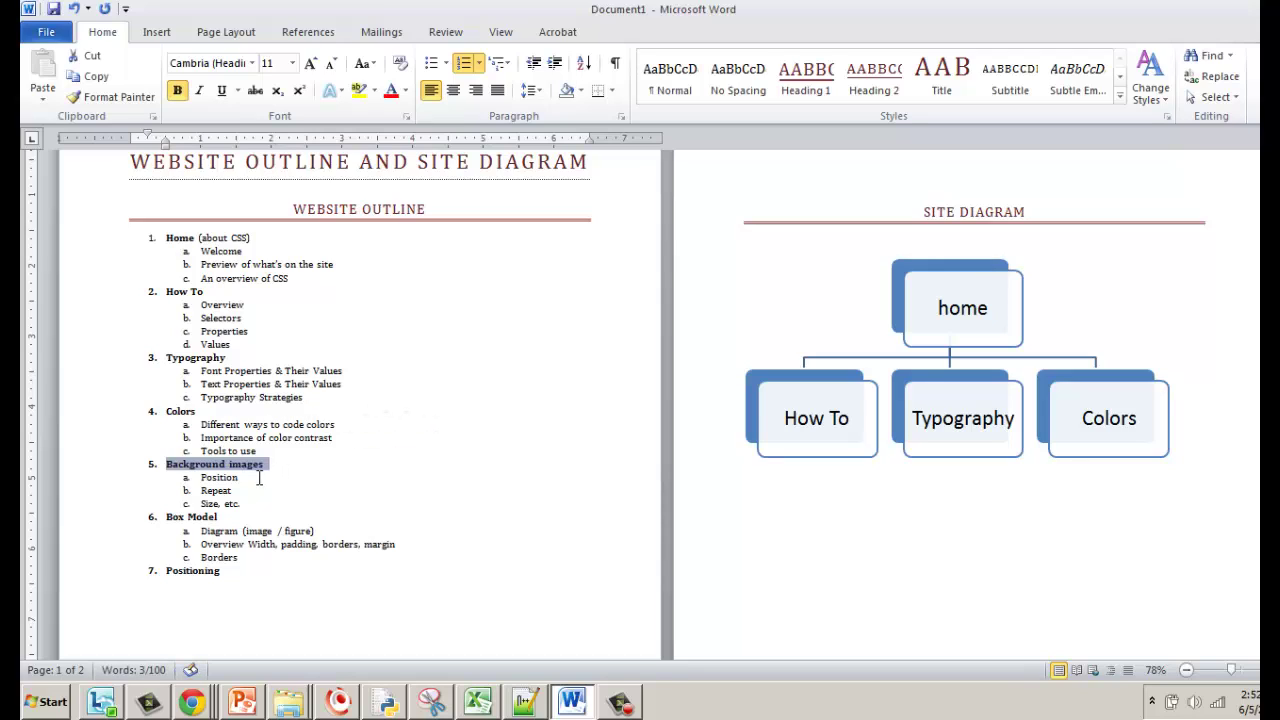
click(251, 474)
double_click(251, 467)
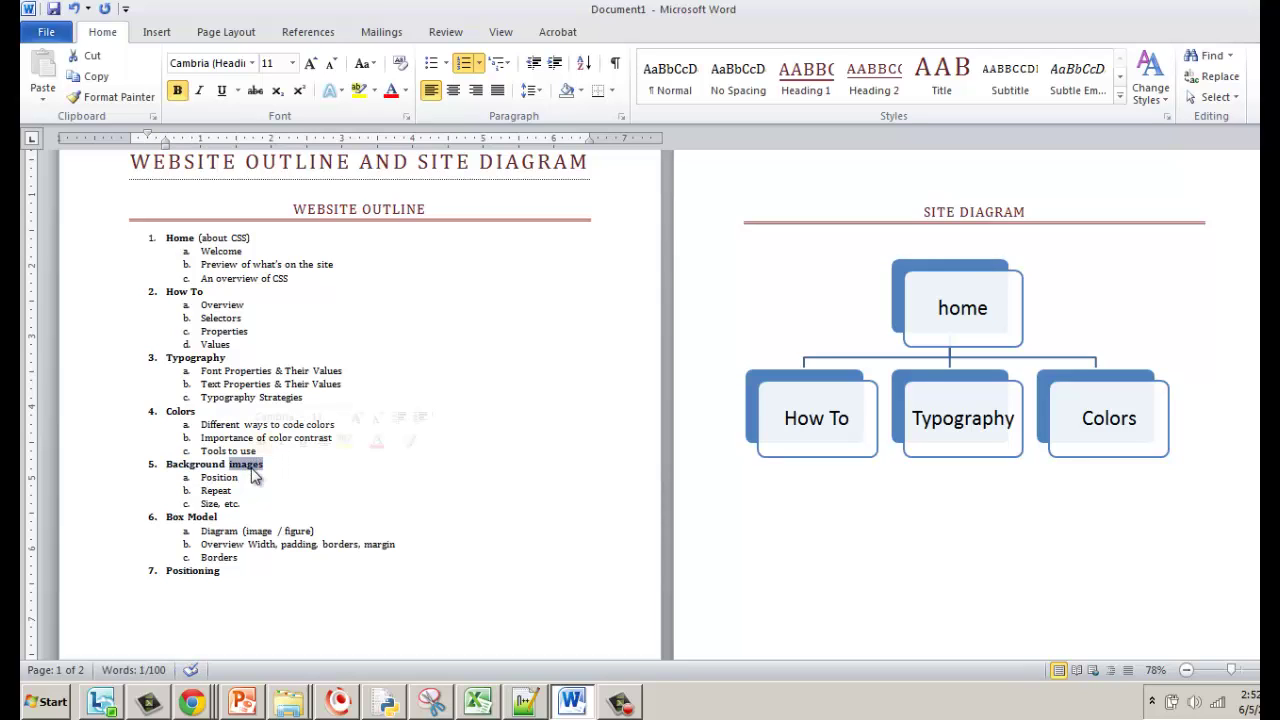
key(BackSpace)
text(s)
click(285, 513)
Add a 'Backgrounds' entry after Colors in the diagram
click(1131, 433)
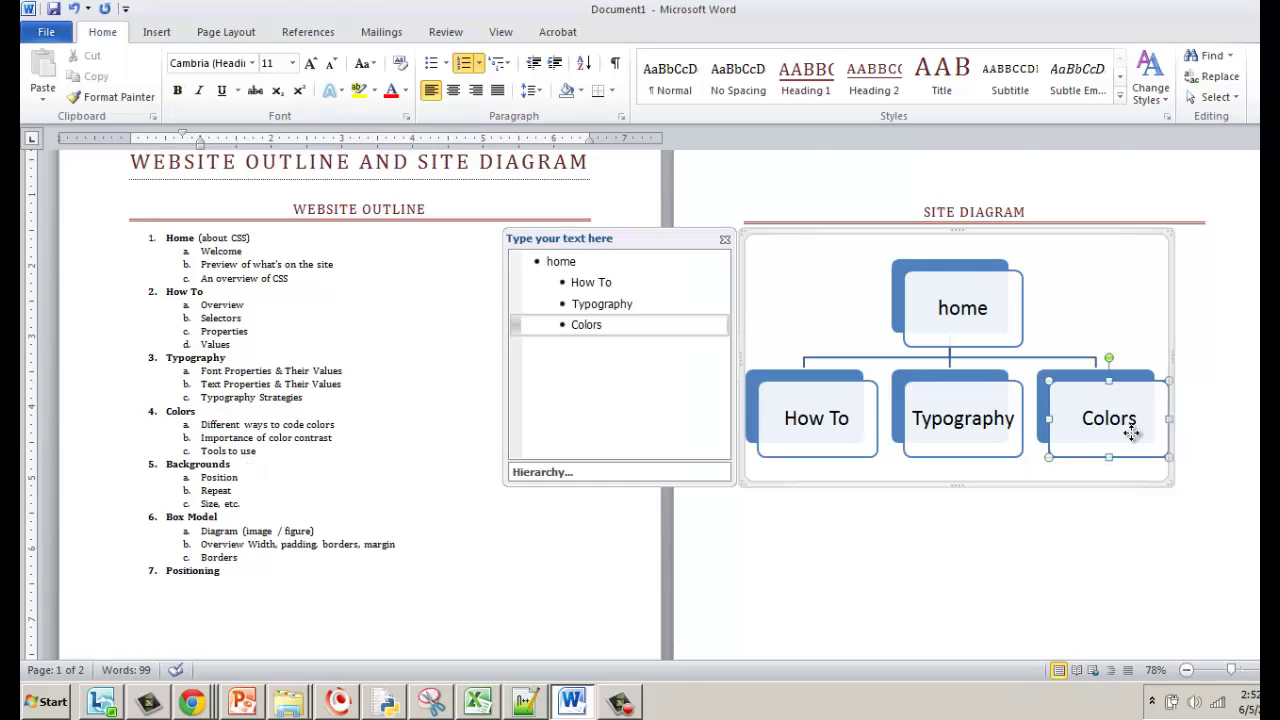
click(610, 325)
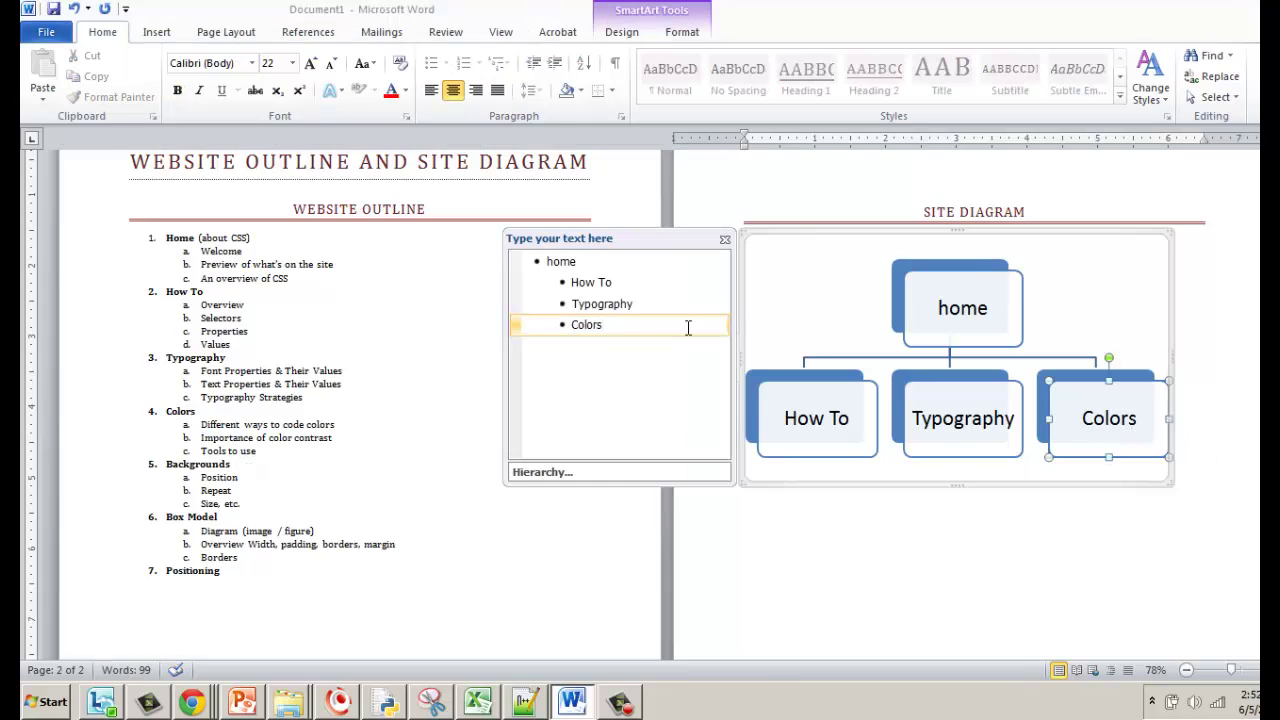
key(Return)
text(B)
click(688, 325)
text(s)
key(BackSpace)
click(688, 340)
text(ackgrou)
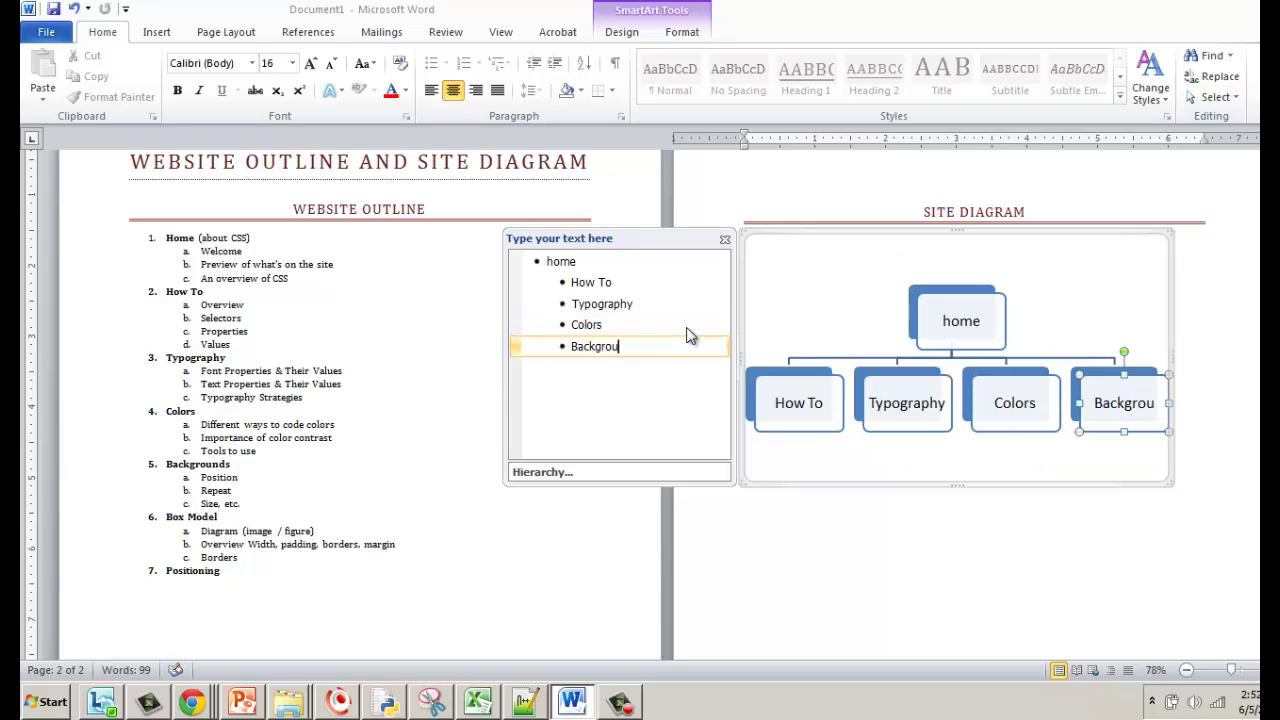
text(nds)
Add 'Box Model' and 'Positioning' entries after Backgrounds, then leave the diagram
key(Return)
text(Box Model)
key(Return)
text(Position)
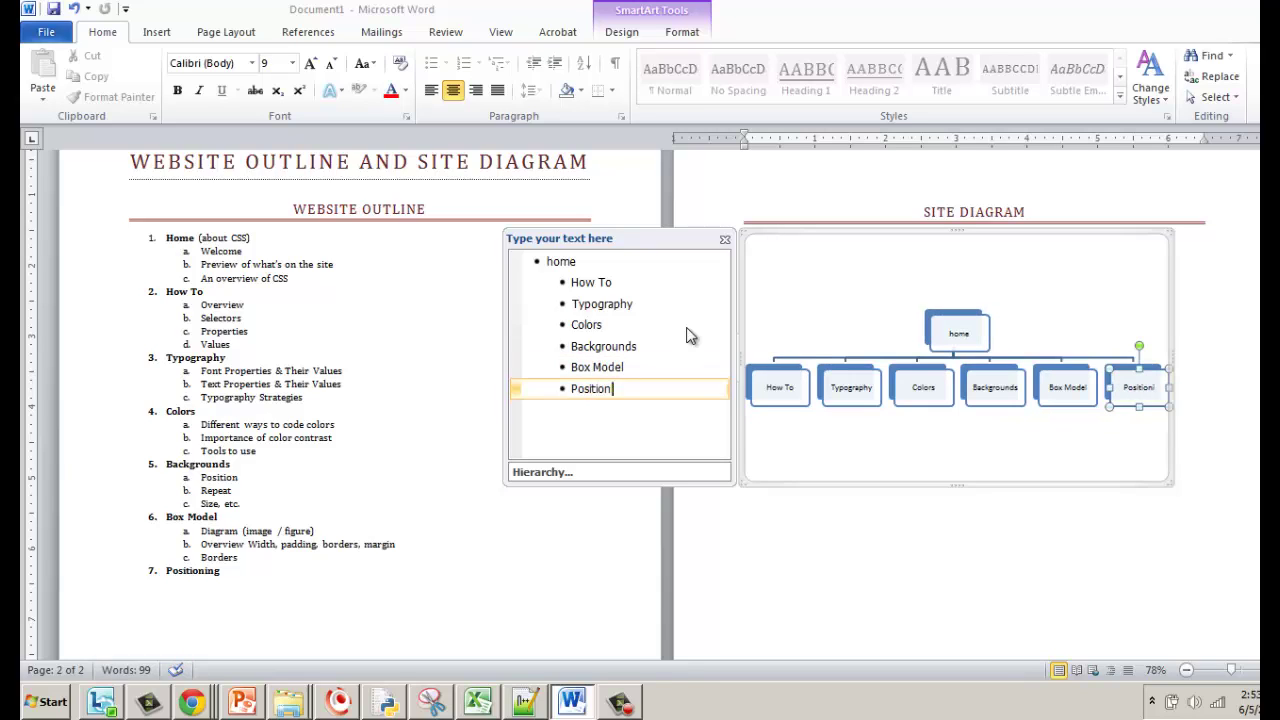
text(ing)
drag(569, 368, 645, 393)
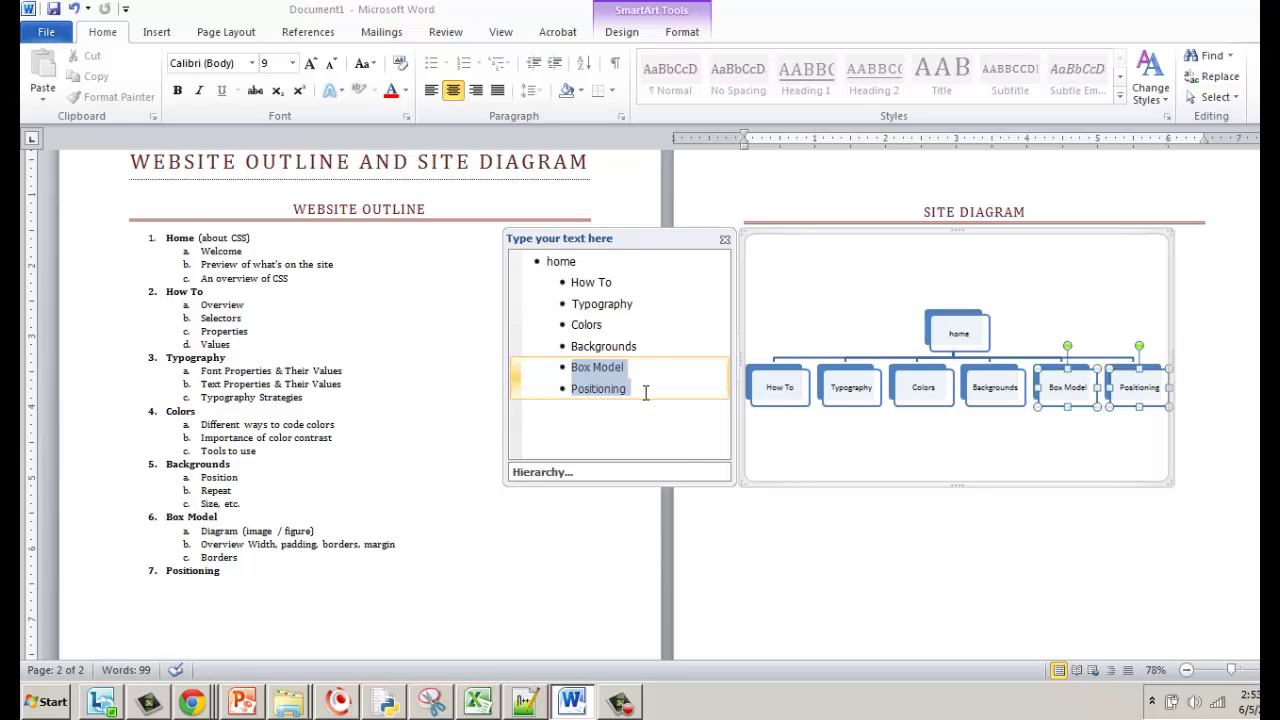
click(649, 432)
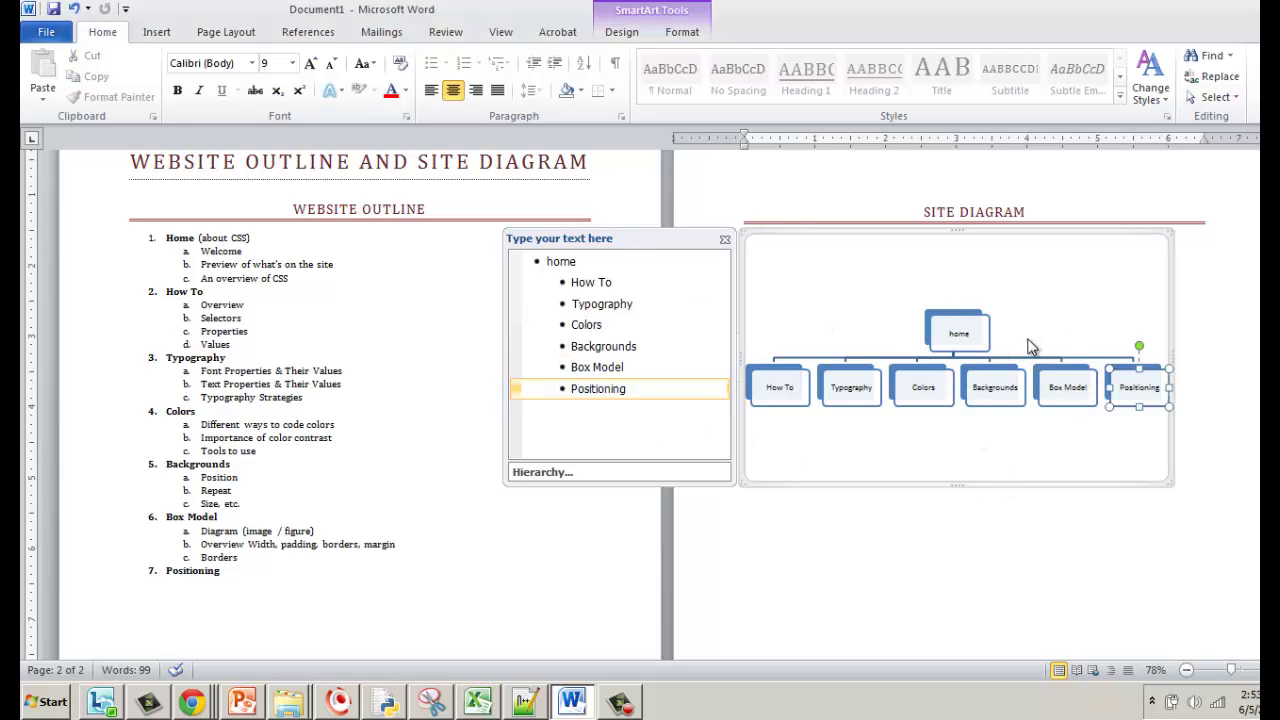
click(1051, 284)
click(1240, 356)
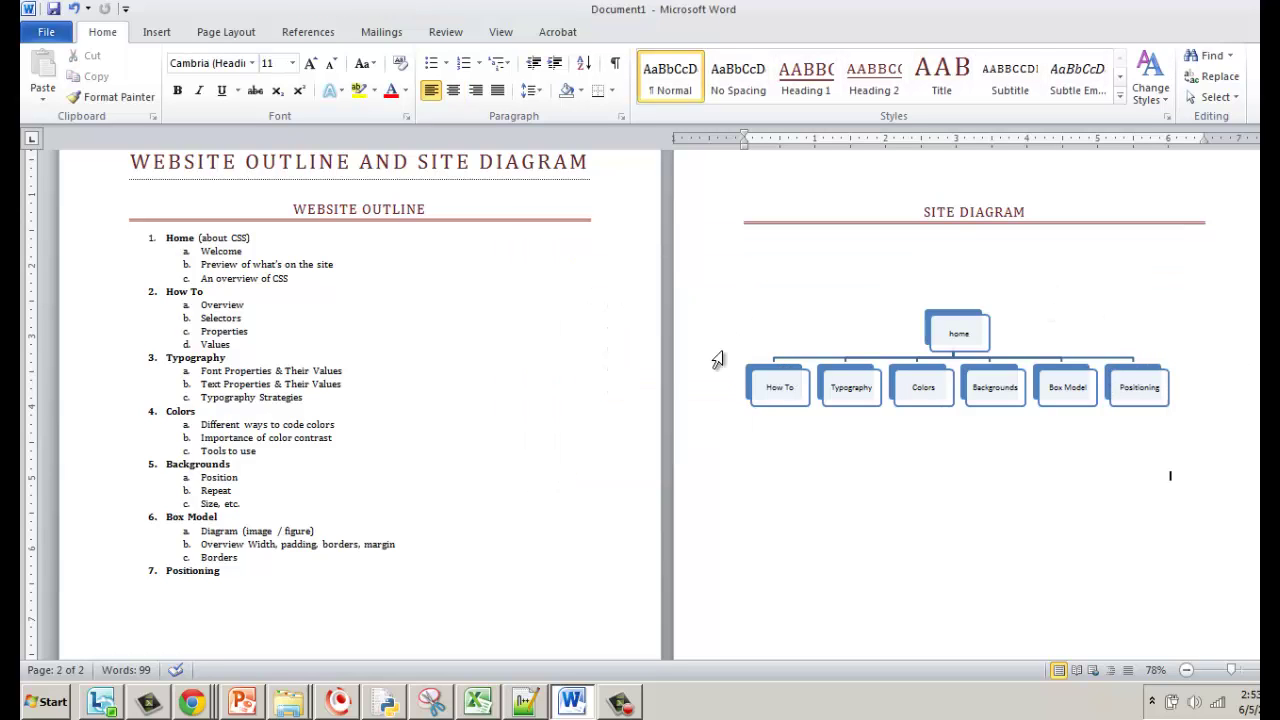
Zoom the document from 78% to 120% on the Site Diagram page
scroll(1170, 476, up, 1)
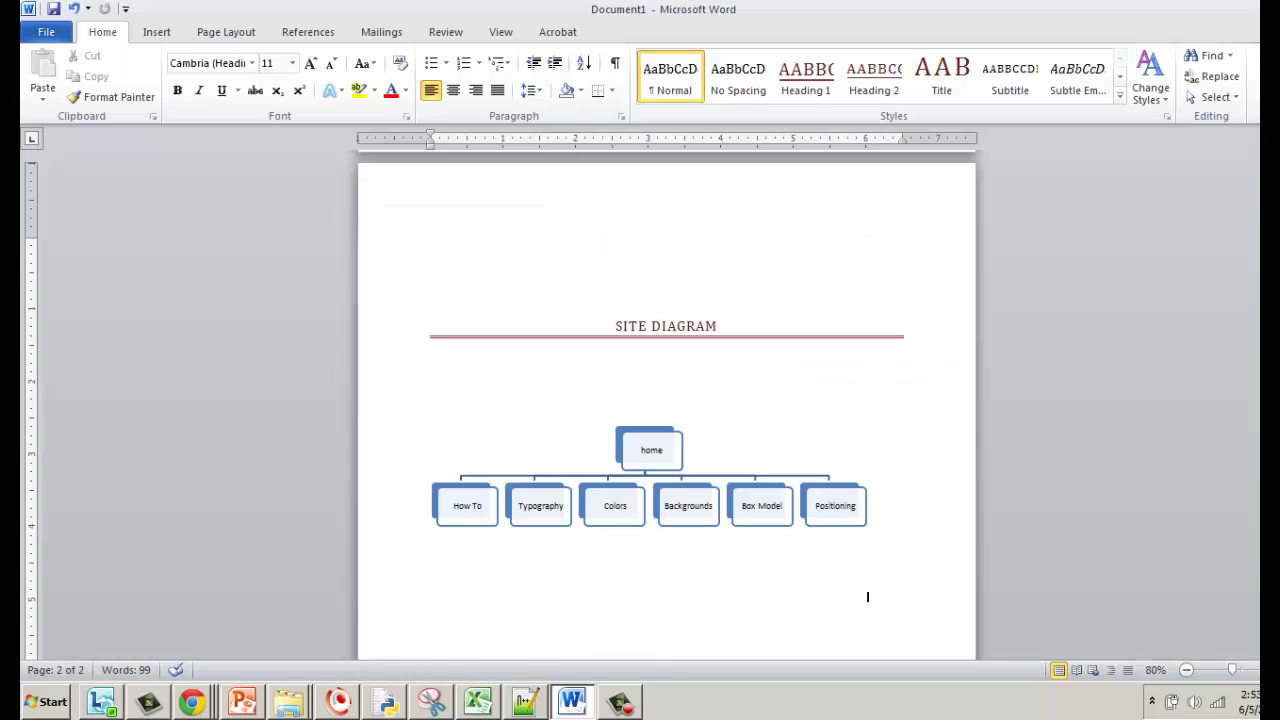
scroll(1185, 600, up, 4)
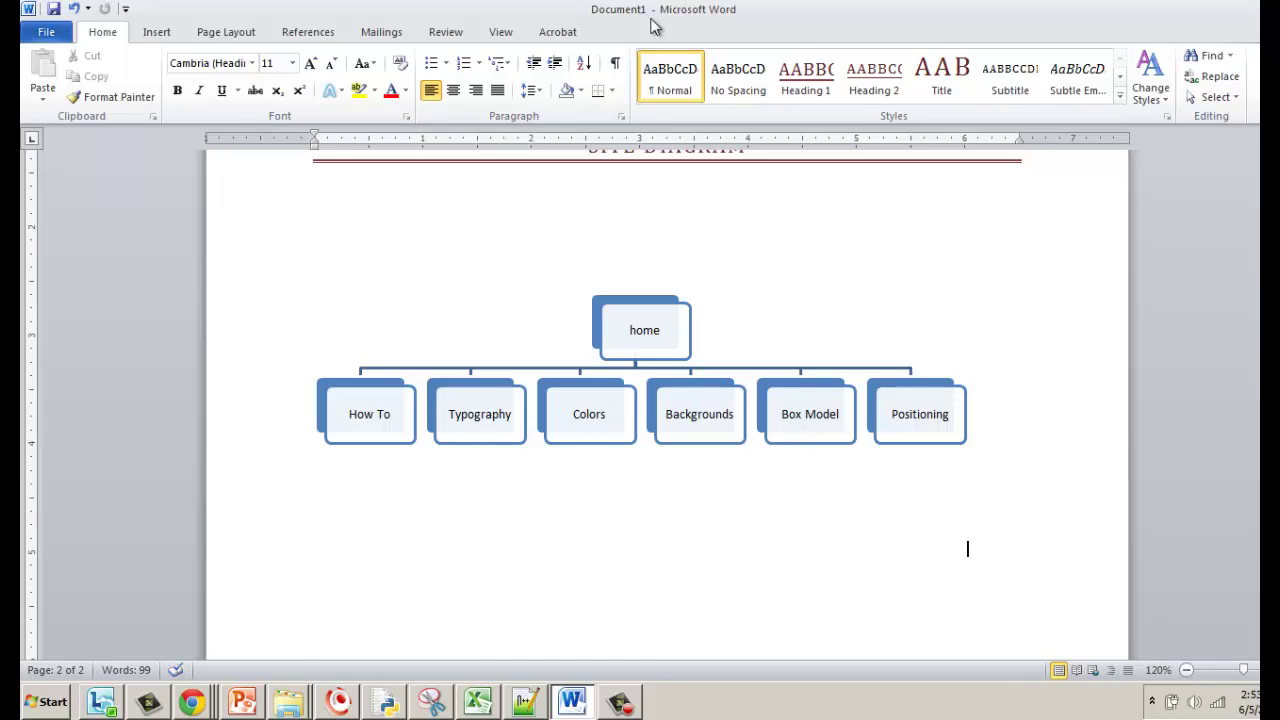
Enlarge the site diagram's frame so its boxes grow
click(644, 330)
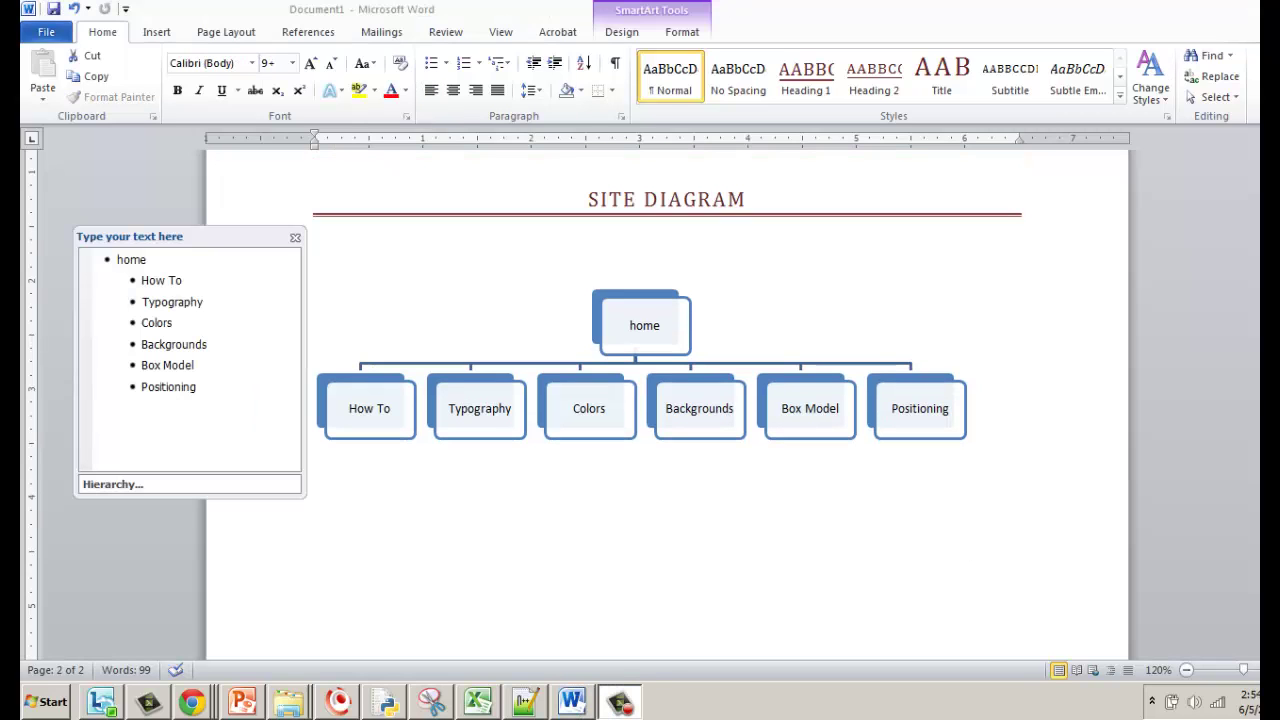
click(808, 396)
click(808, 396)
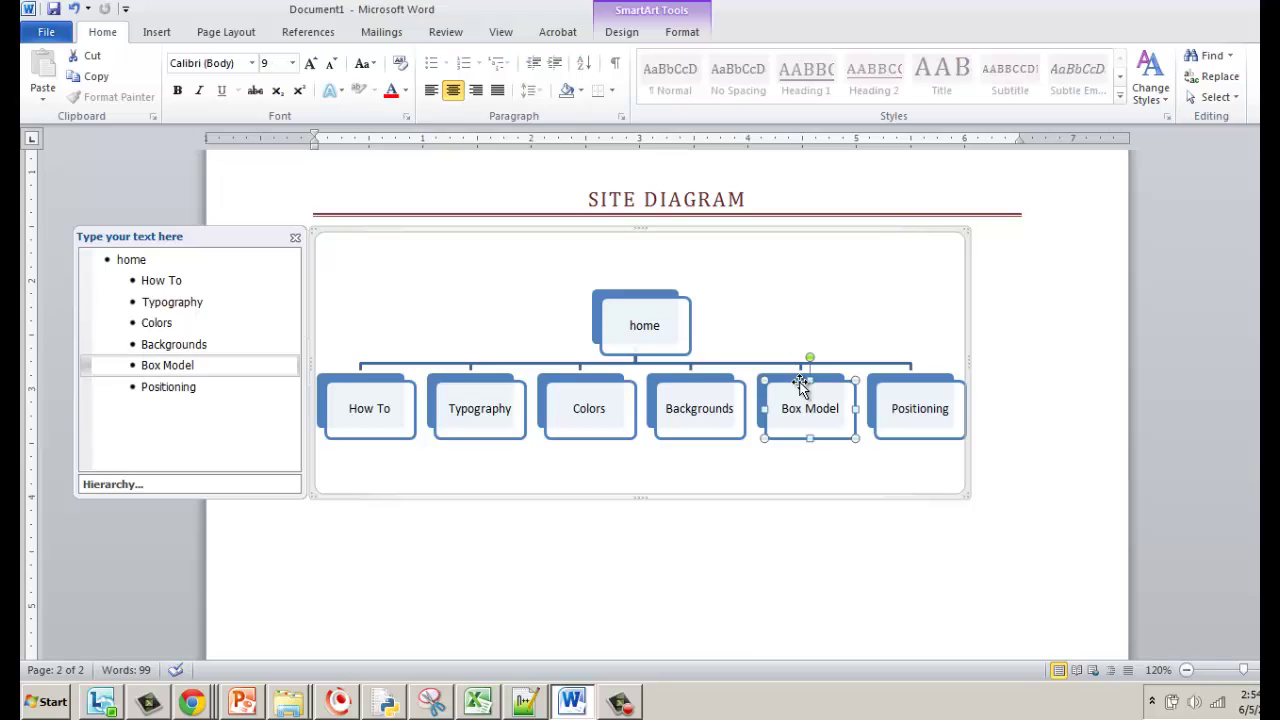
drag(963, 494, 1016, 576)
click(823, 443)
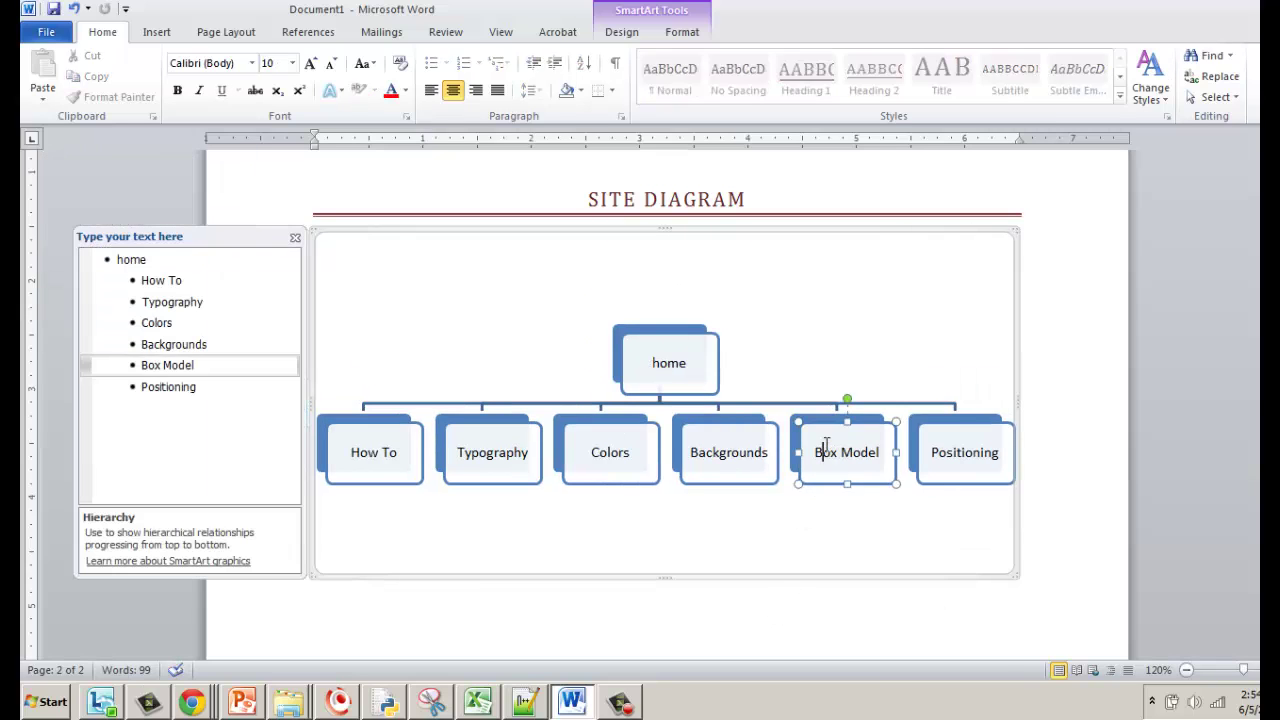
double_click(832, 455)
click(809, 420)
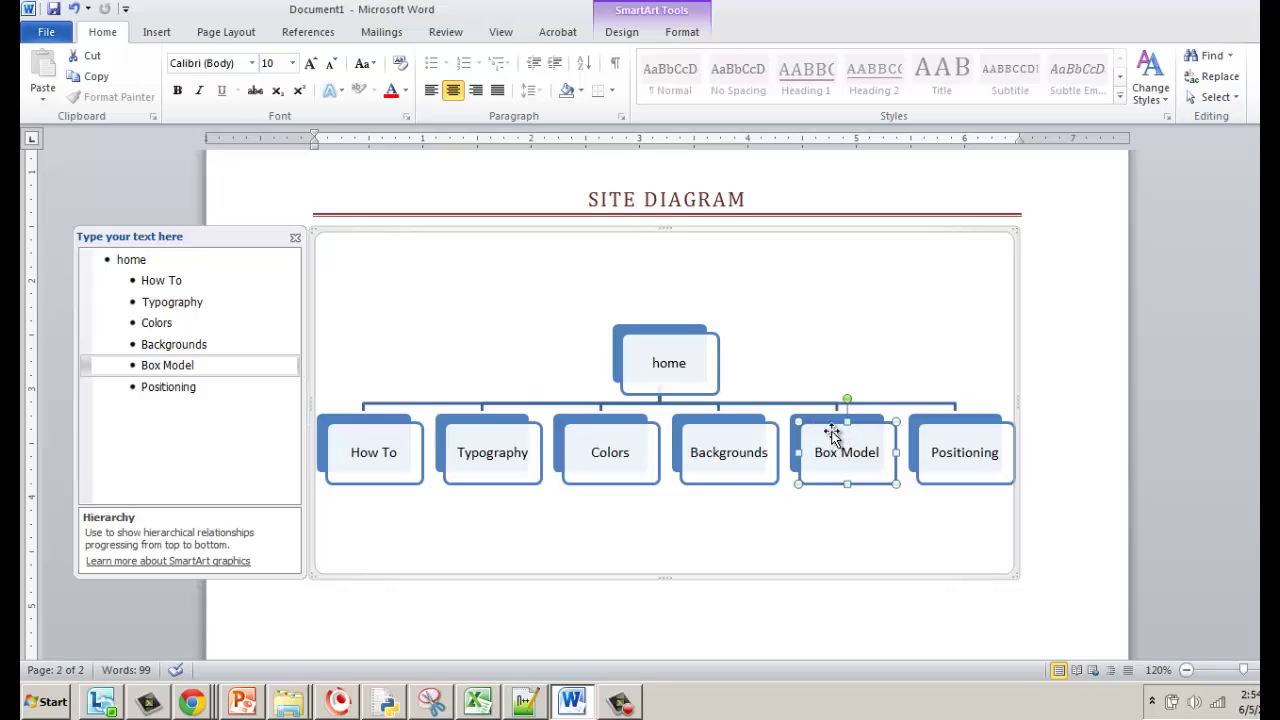
Add a new empty shape below home, after Positioning
click(718, 378)
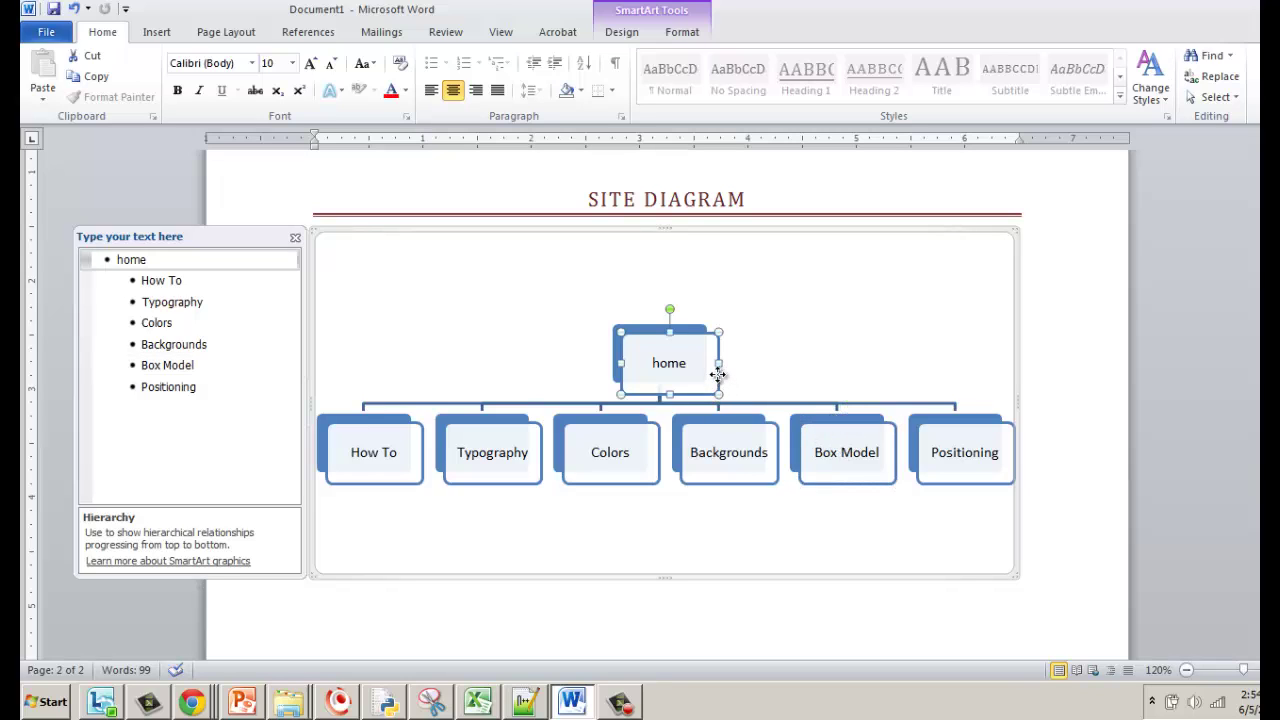
right_click(718, 376)
mouse_move(826, 547)
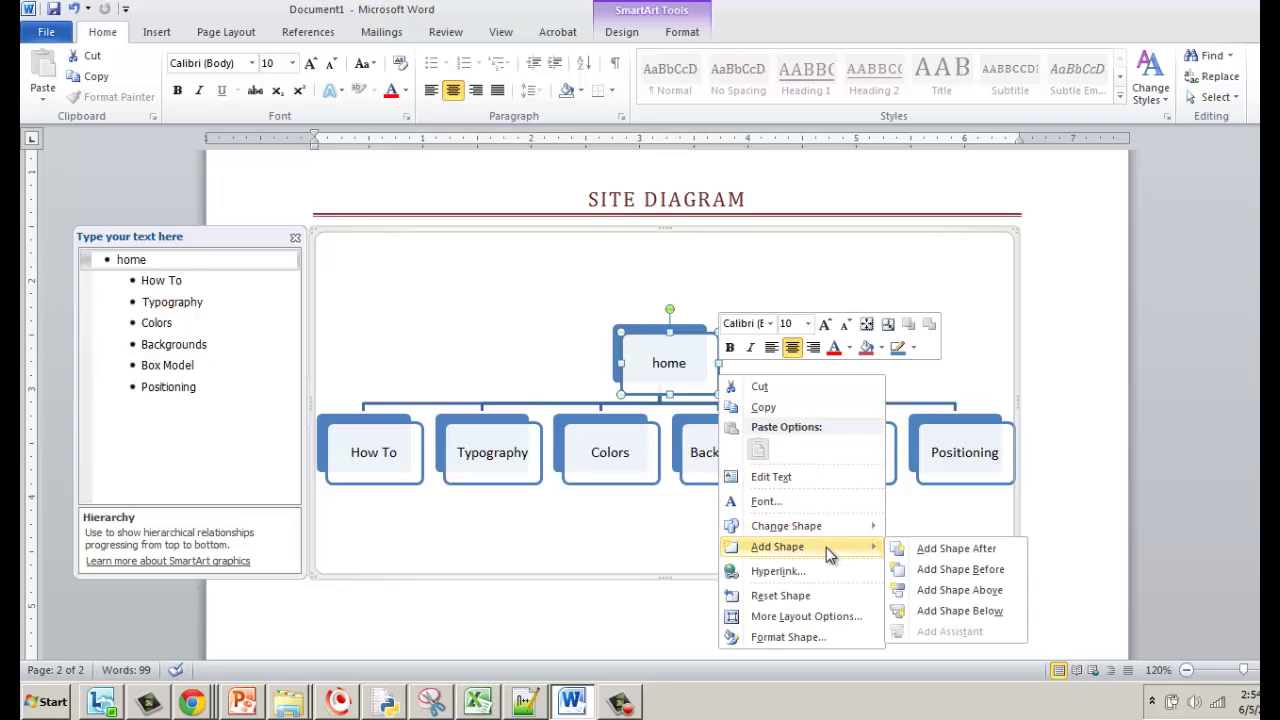
click(962, 611)
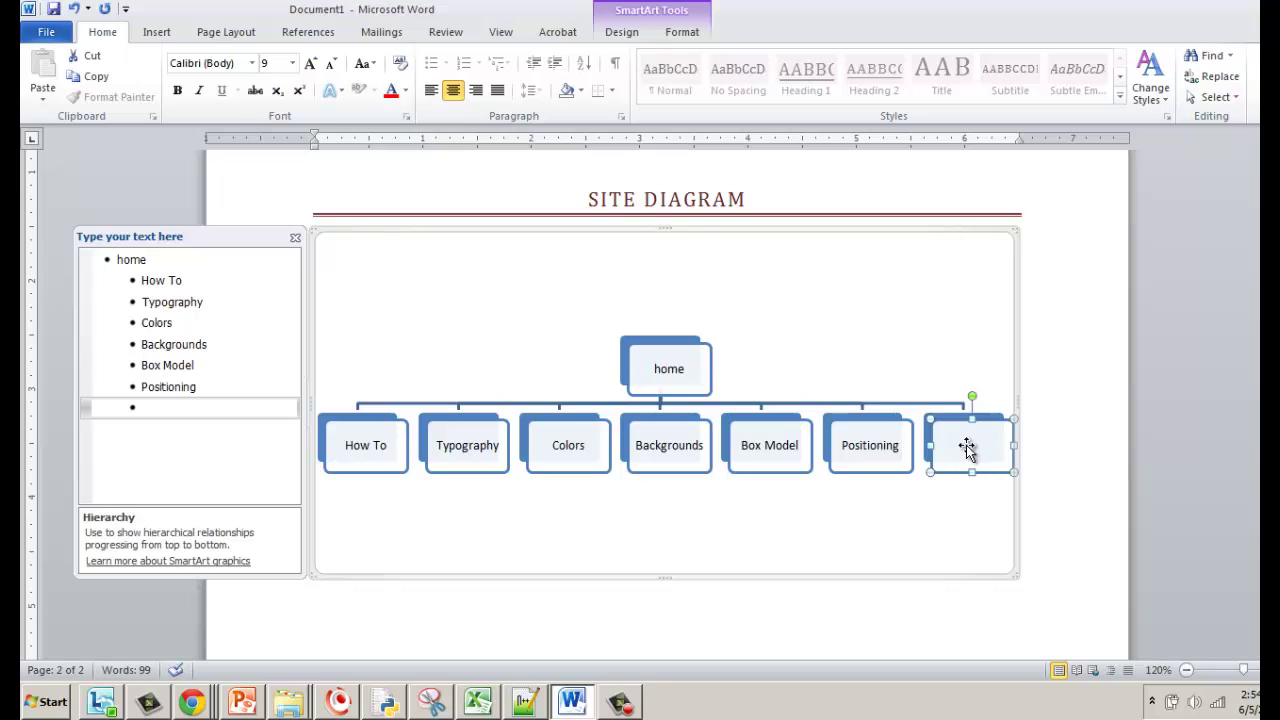
click(212, 405)
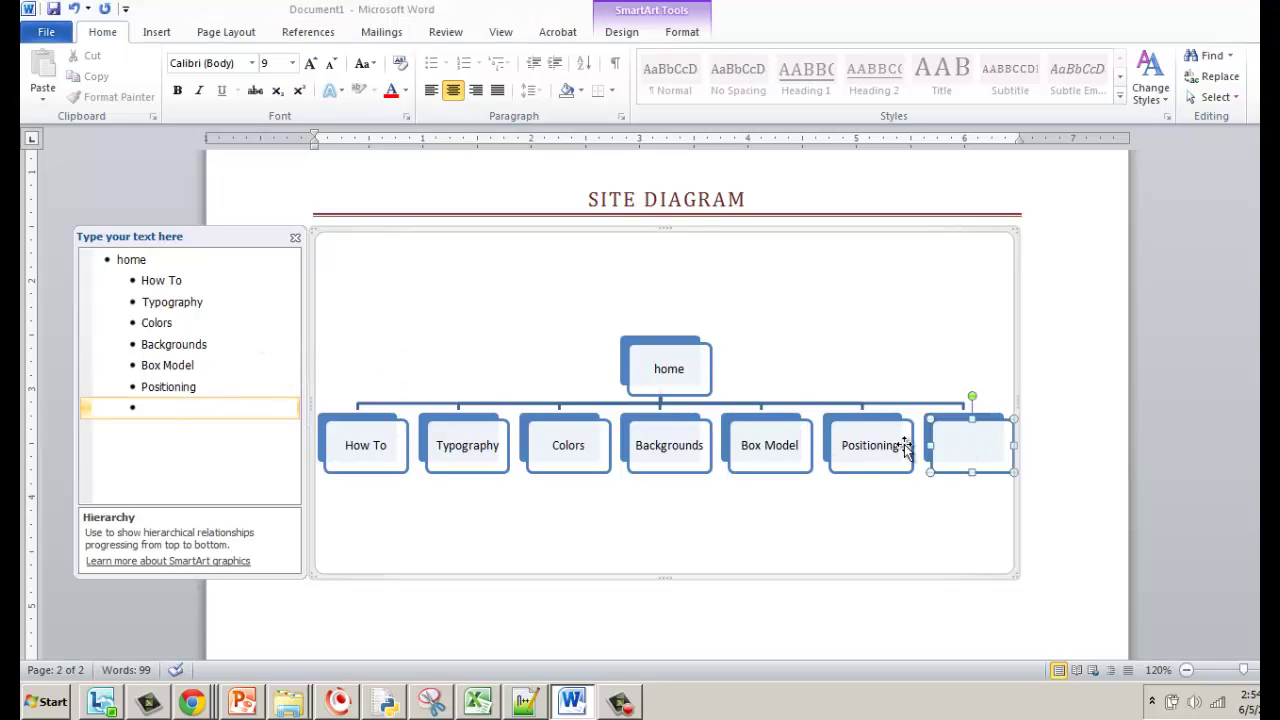
Add a 'Layouts' parent entry grouping Box Model and Positioning in the text pane
click(140, 365)
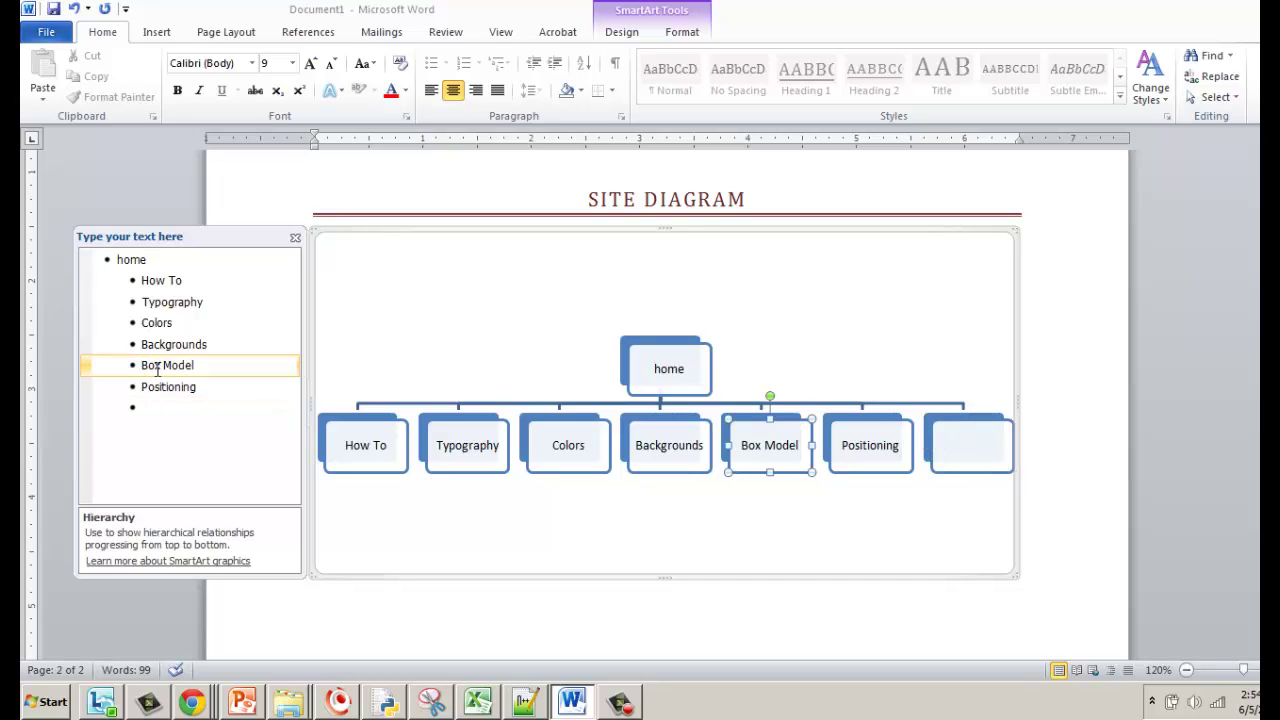
text(Layout)
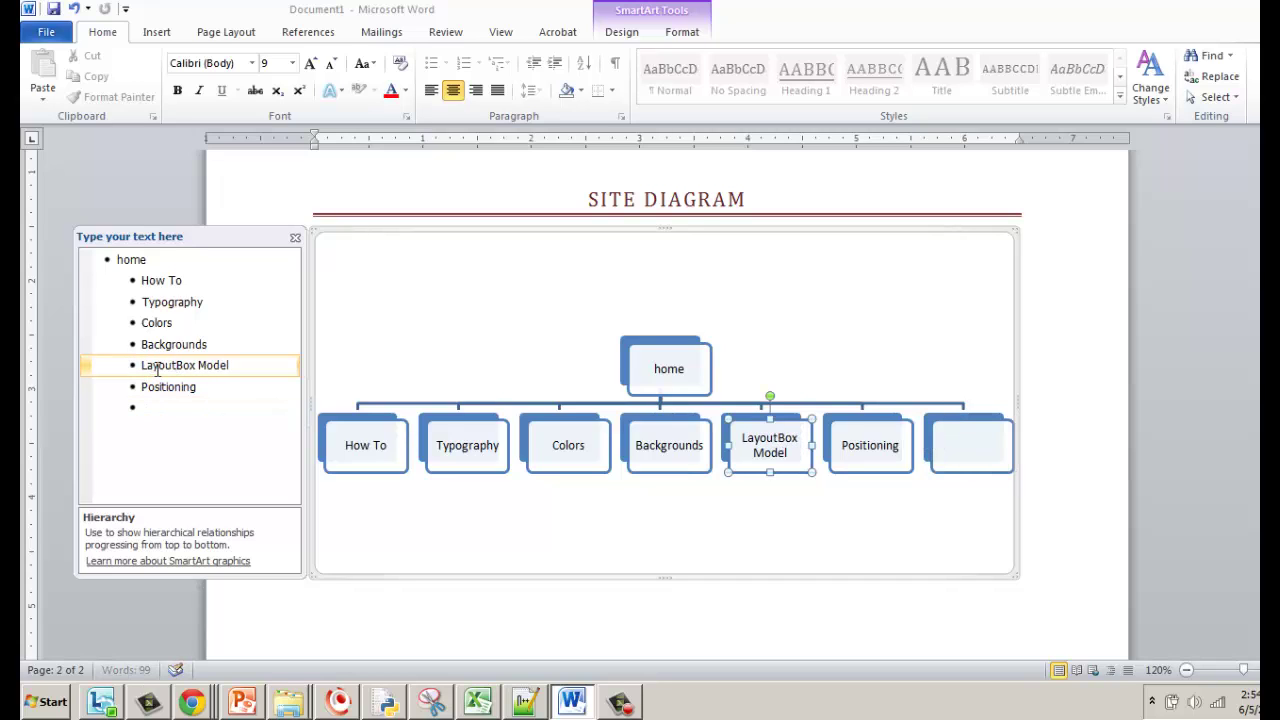
key(Return)
click(143, 407)
key(Tab)
click(243, 449)
key(shift+Tab)
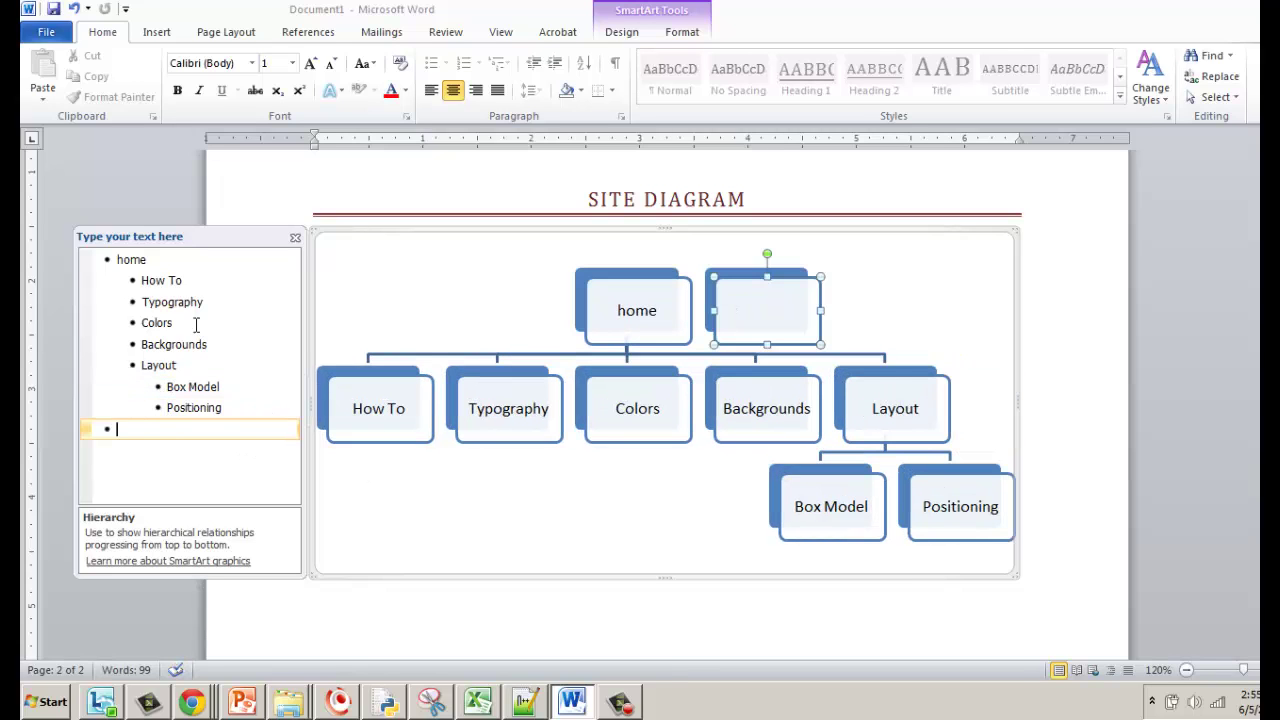
click(184, 371)
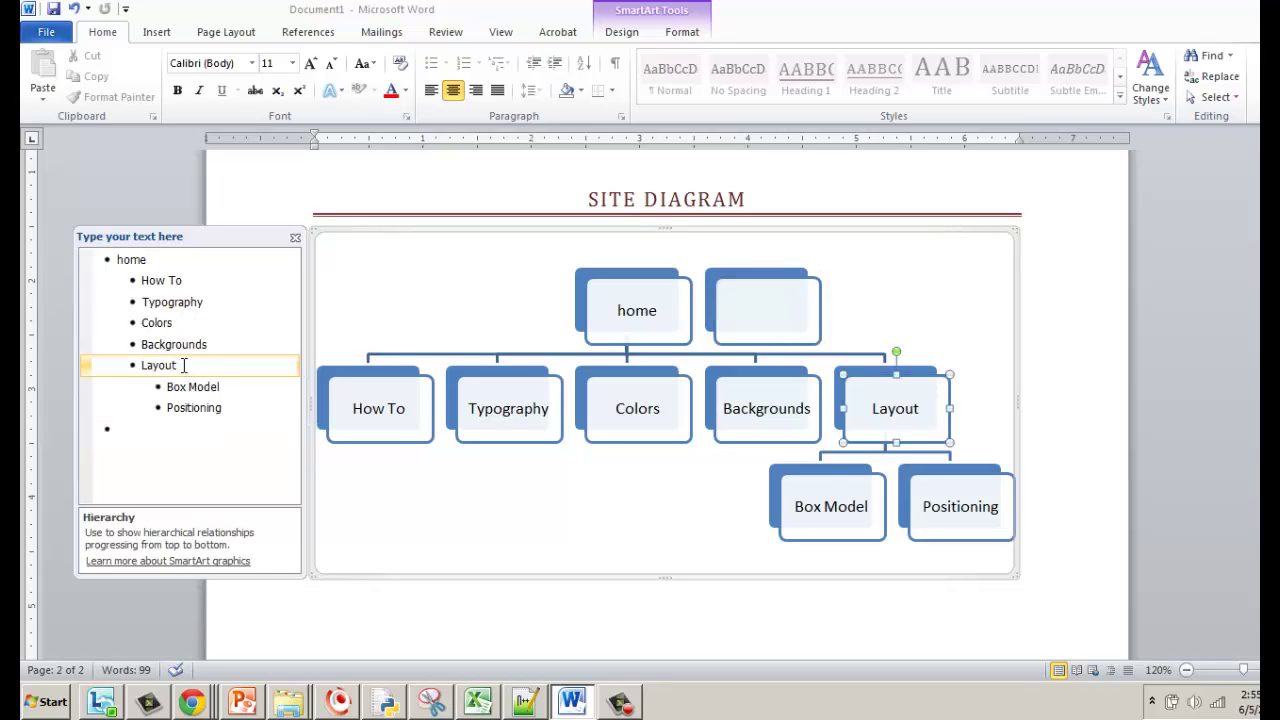
text(s)
Delete the leftover empty box beside home
click(1054, 471)
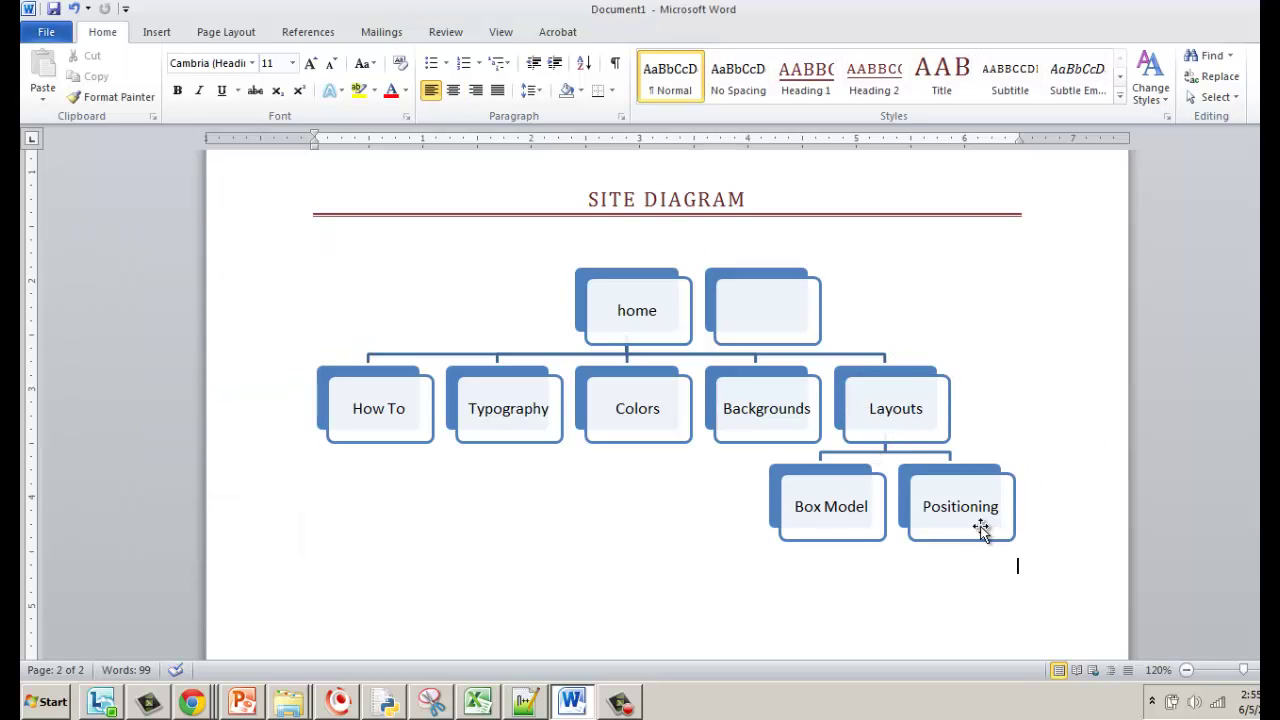
click(714, 308)
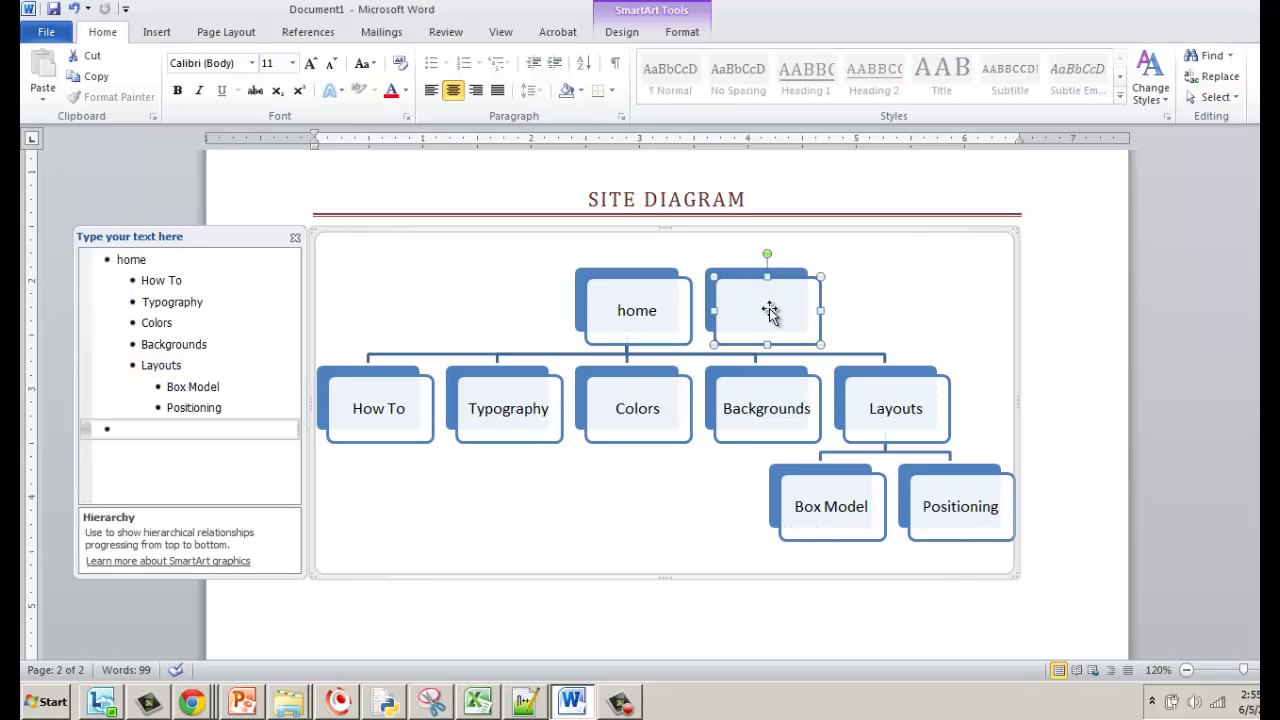
key(Delete)
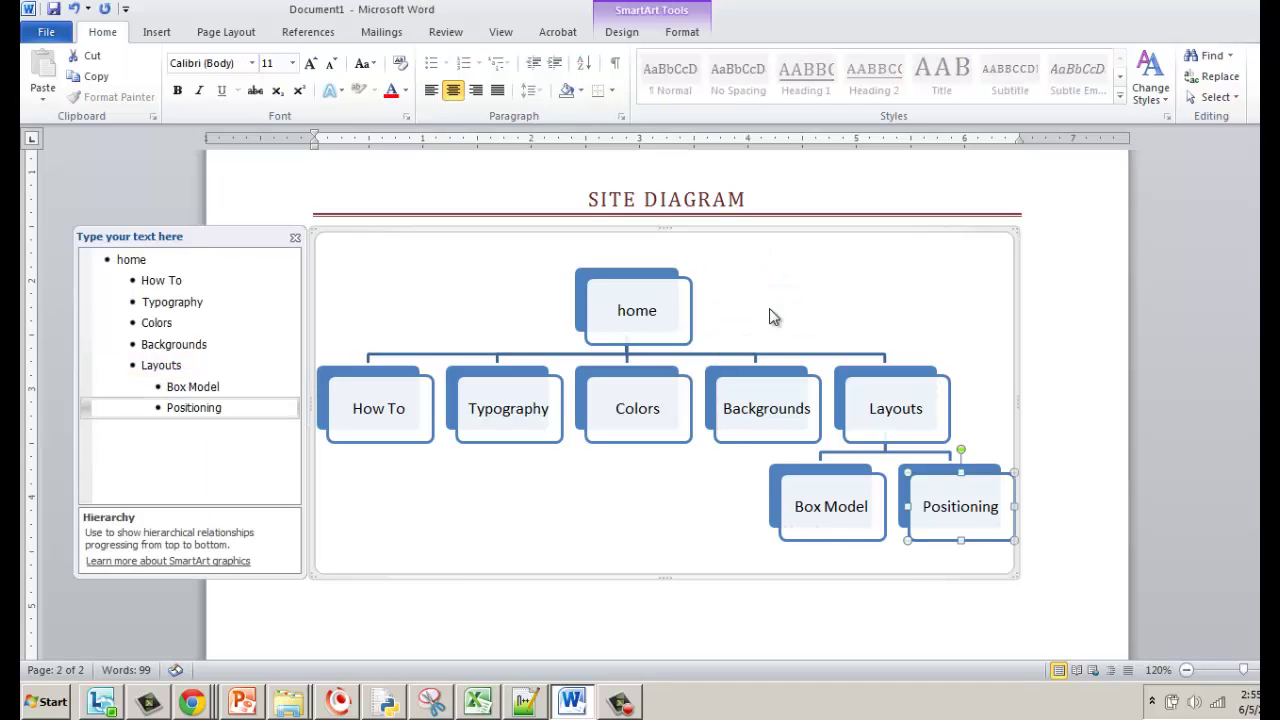
click(1036, 370)
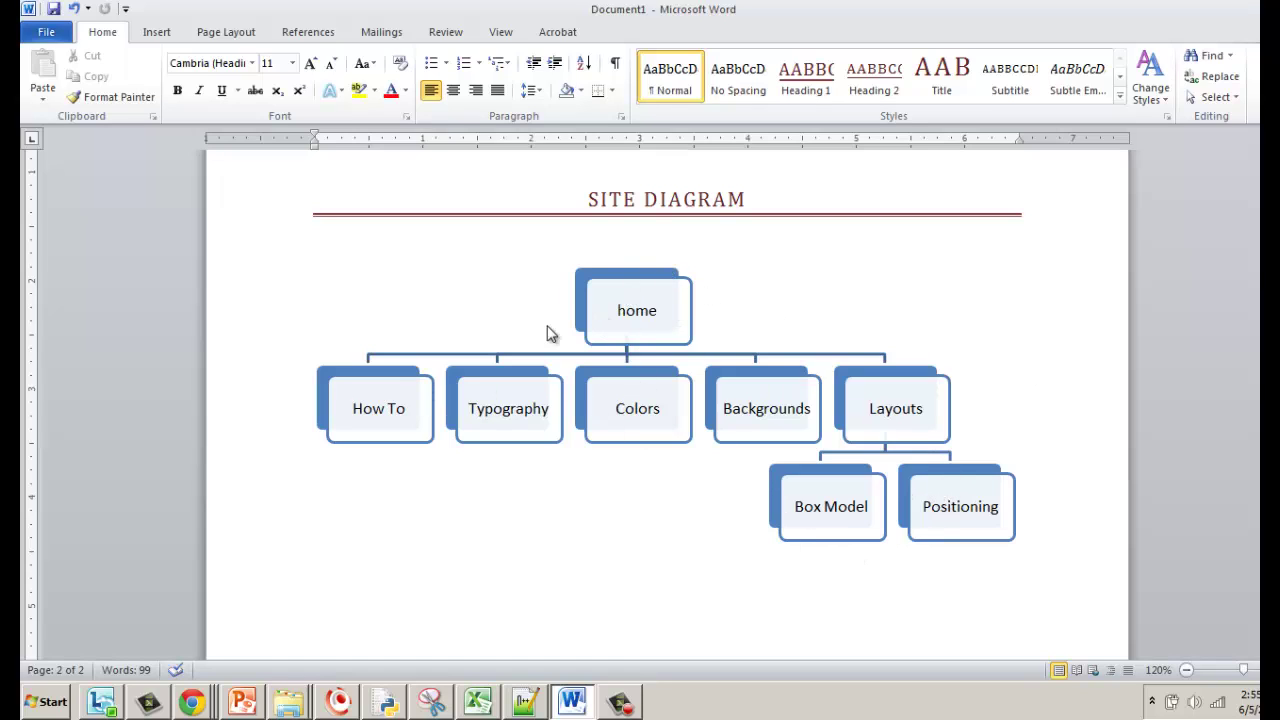
click(358, 408)
click(488, 385)
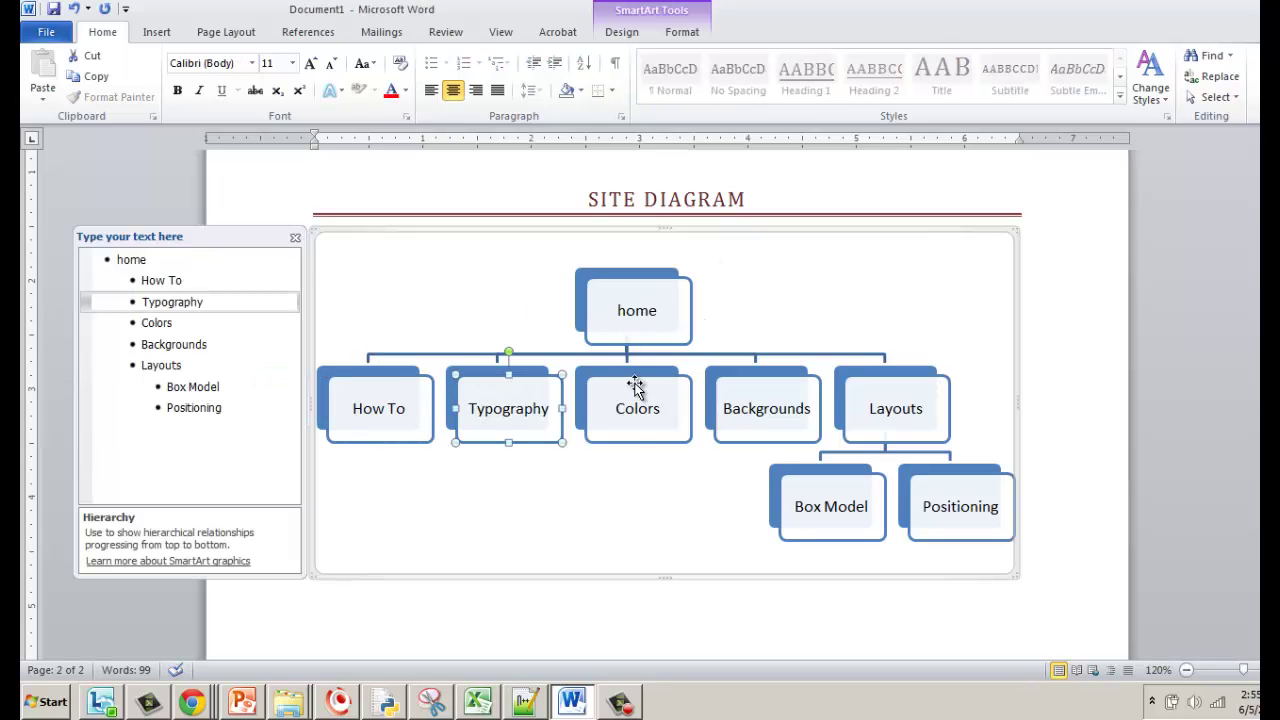
click(637, 390)
click(712, 364)
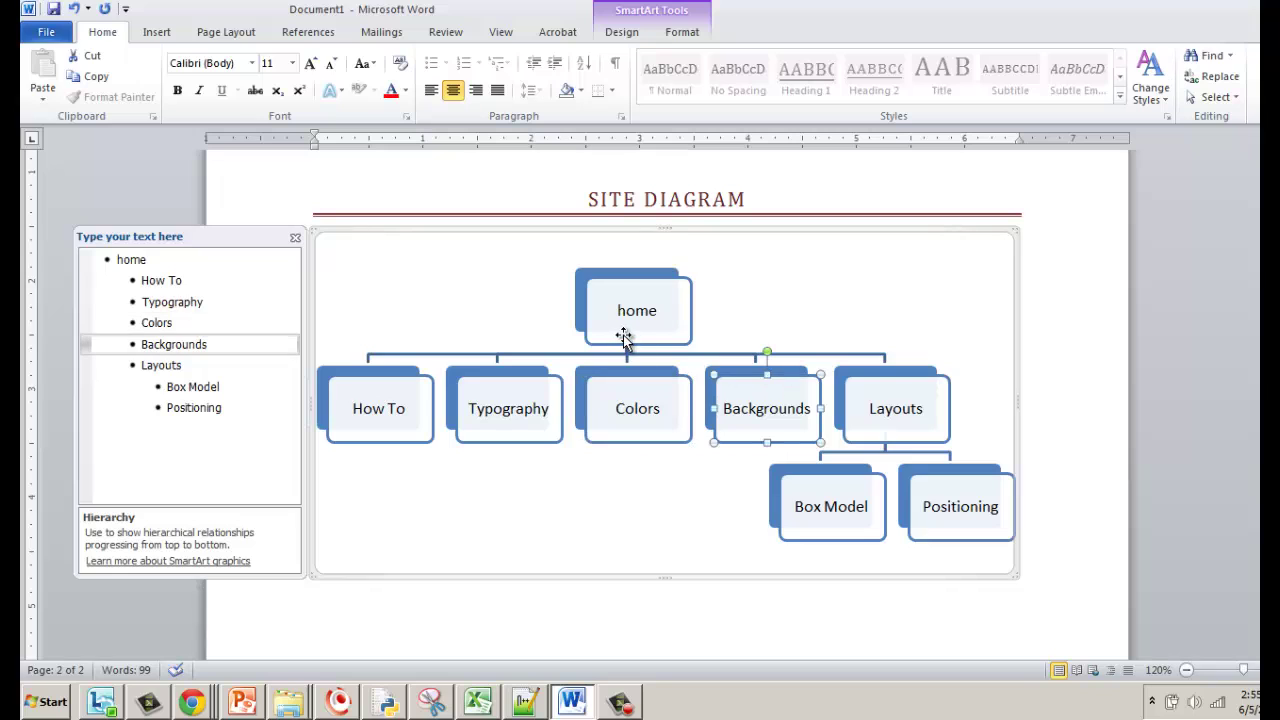
click(872, 373)
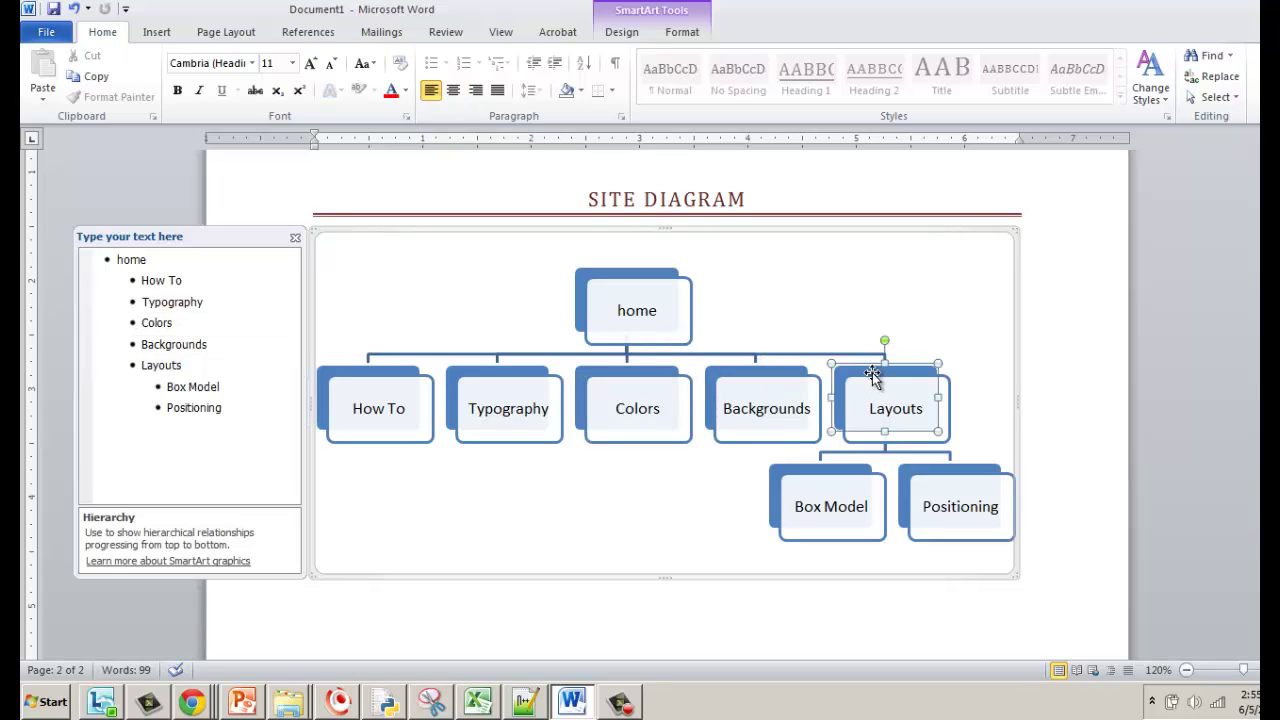
click(848, 480)
click(912, 476)
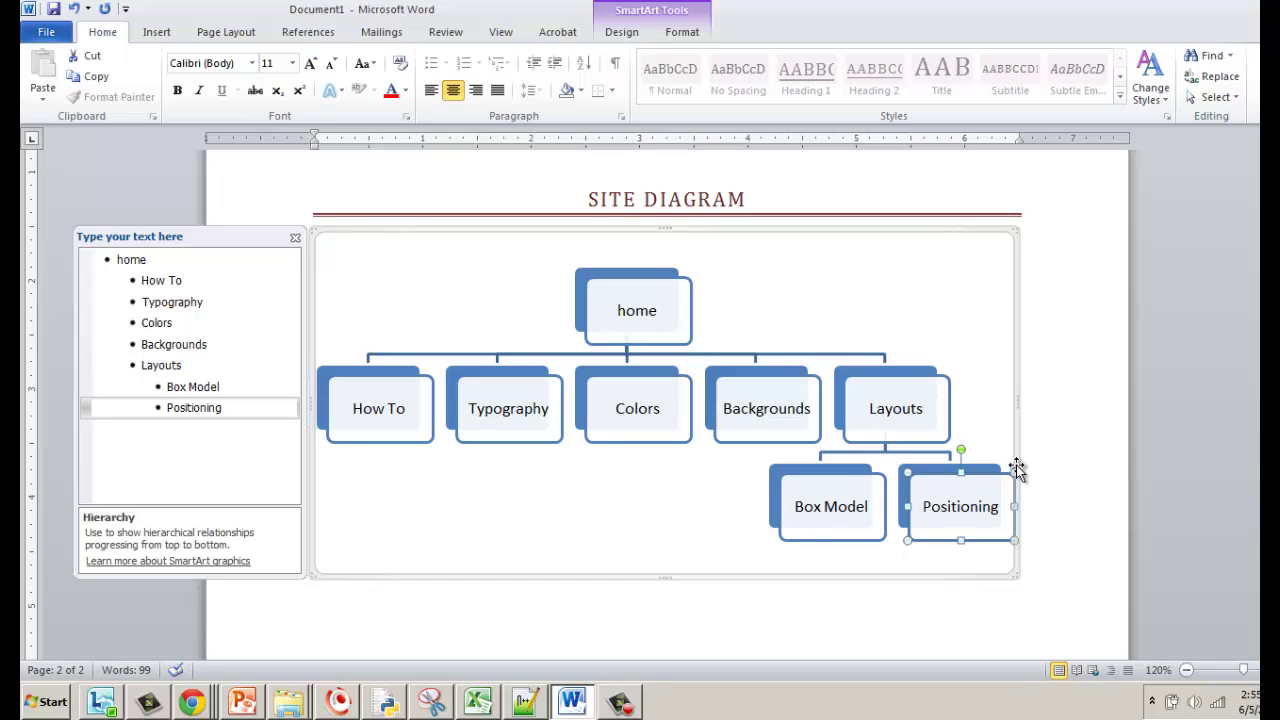
click(1048, 472)
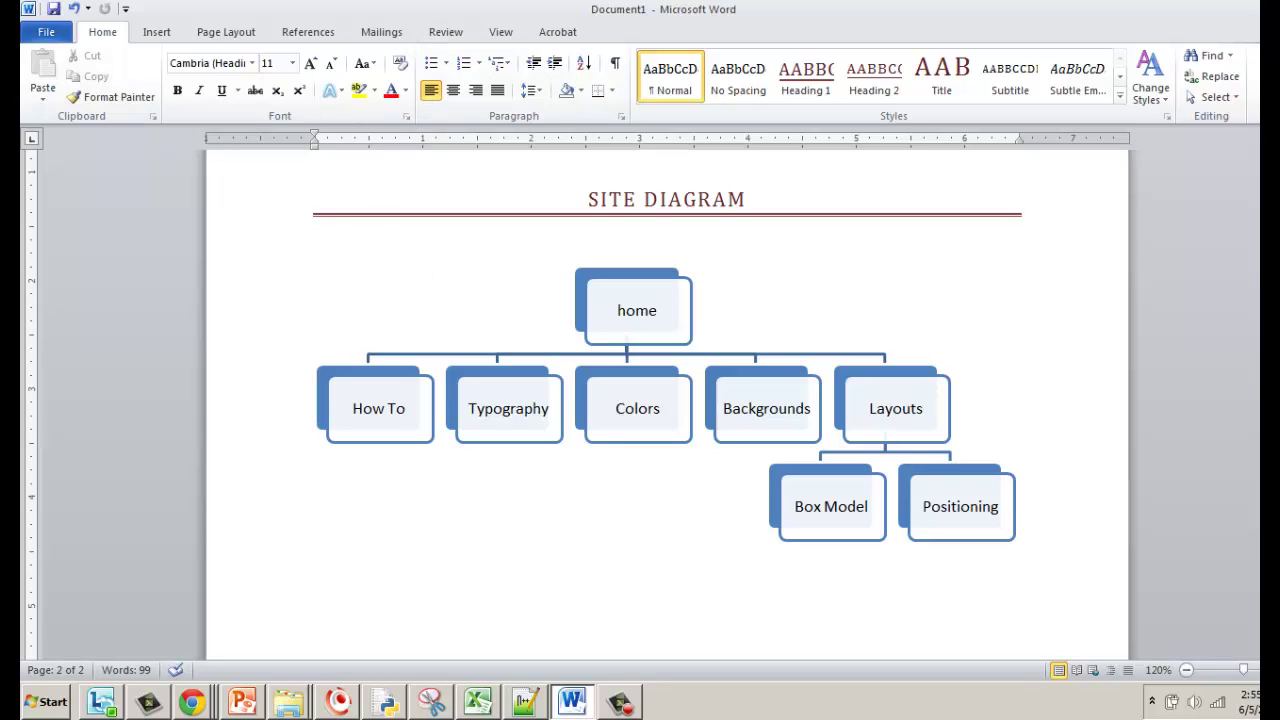
key(alt+Tab)
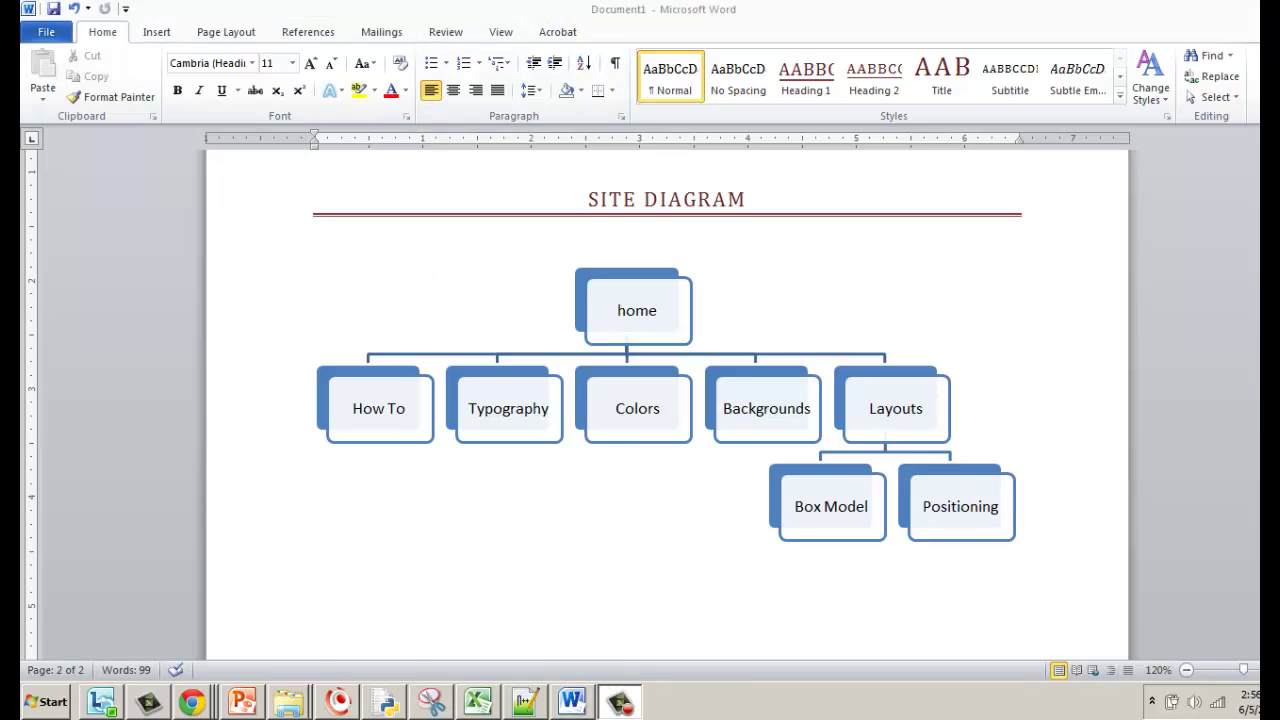